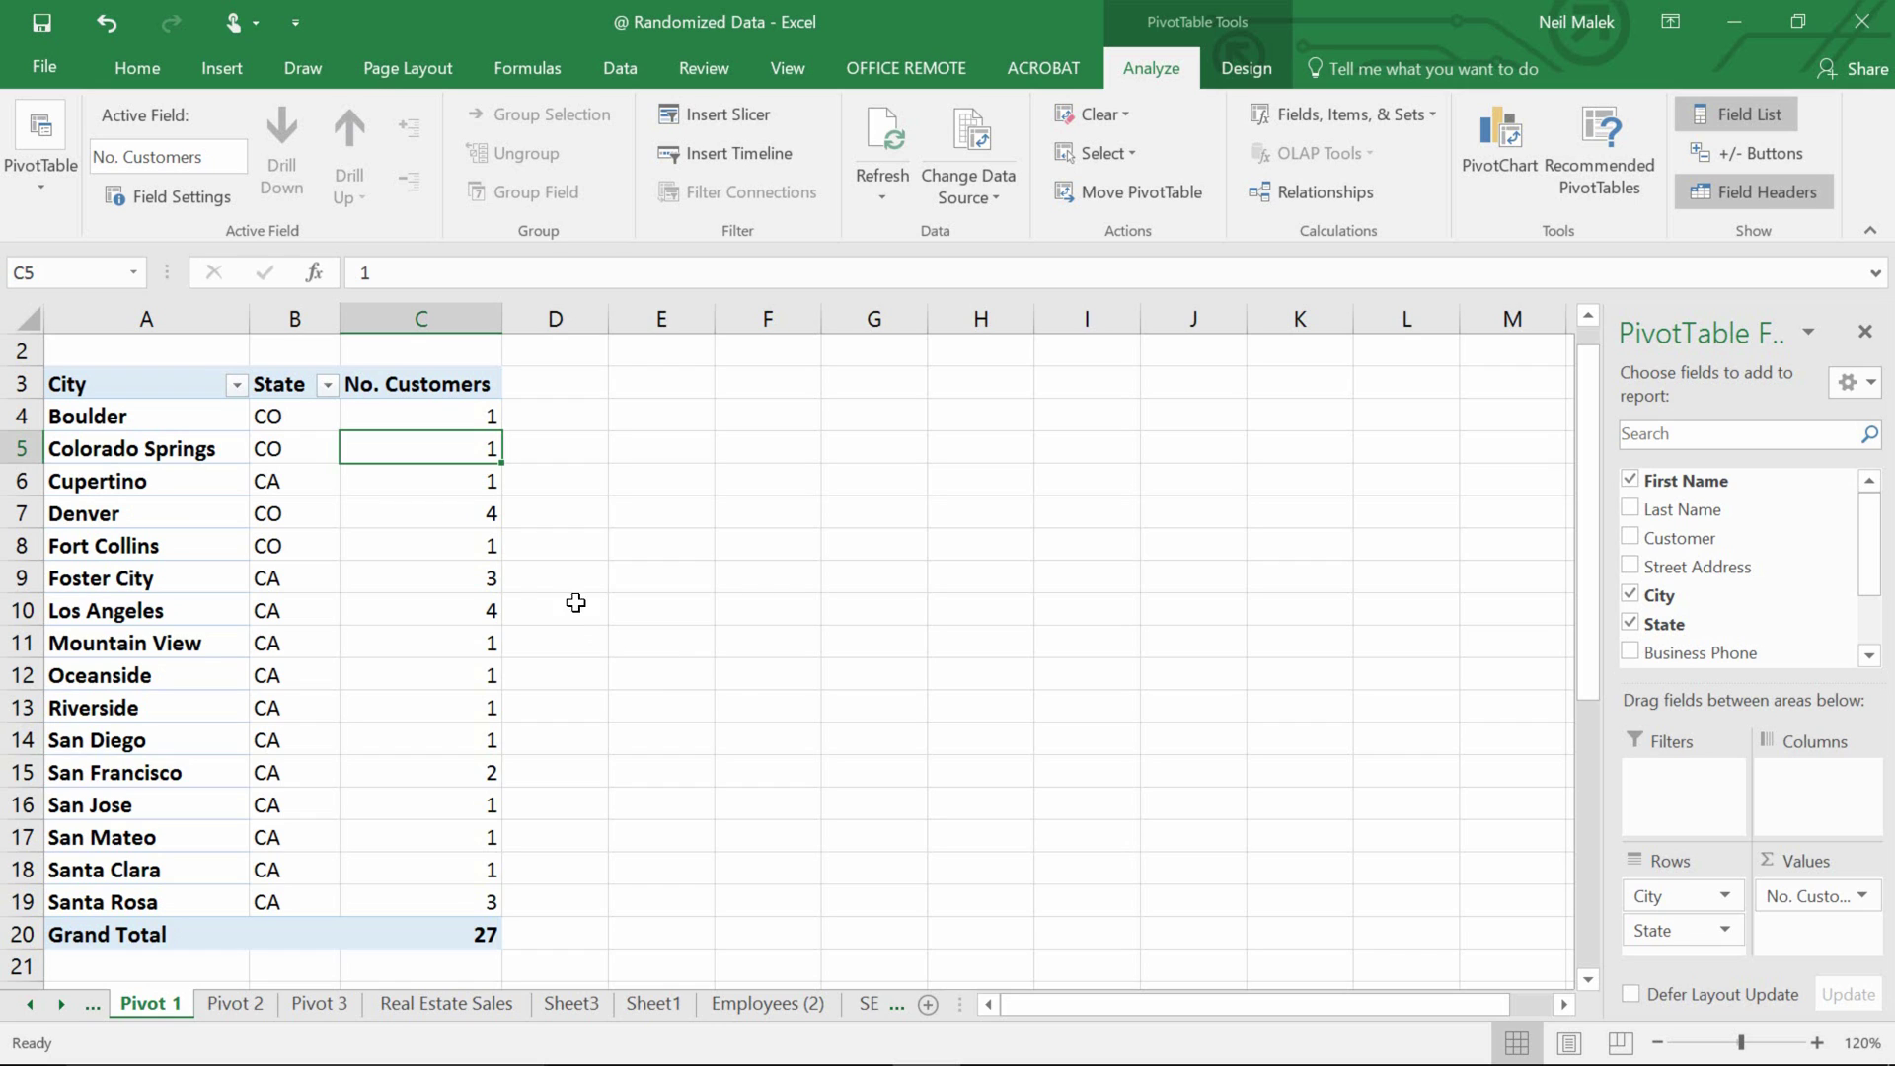
- Sort the Pivot 1 State field A to Z, then select a No. Customers value
click(327, 386)
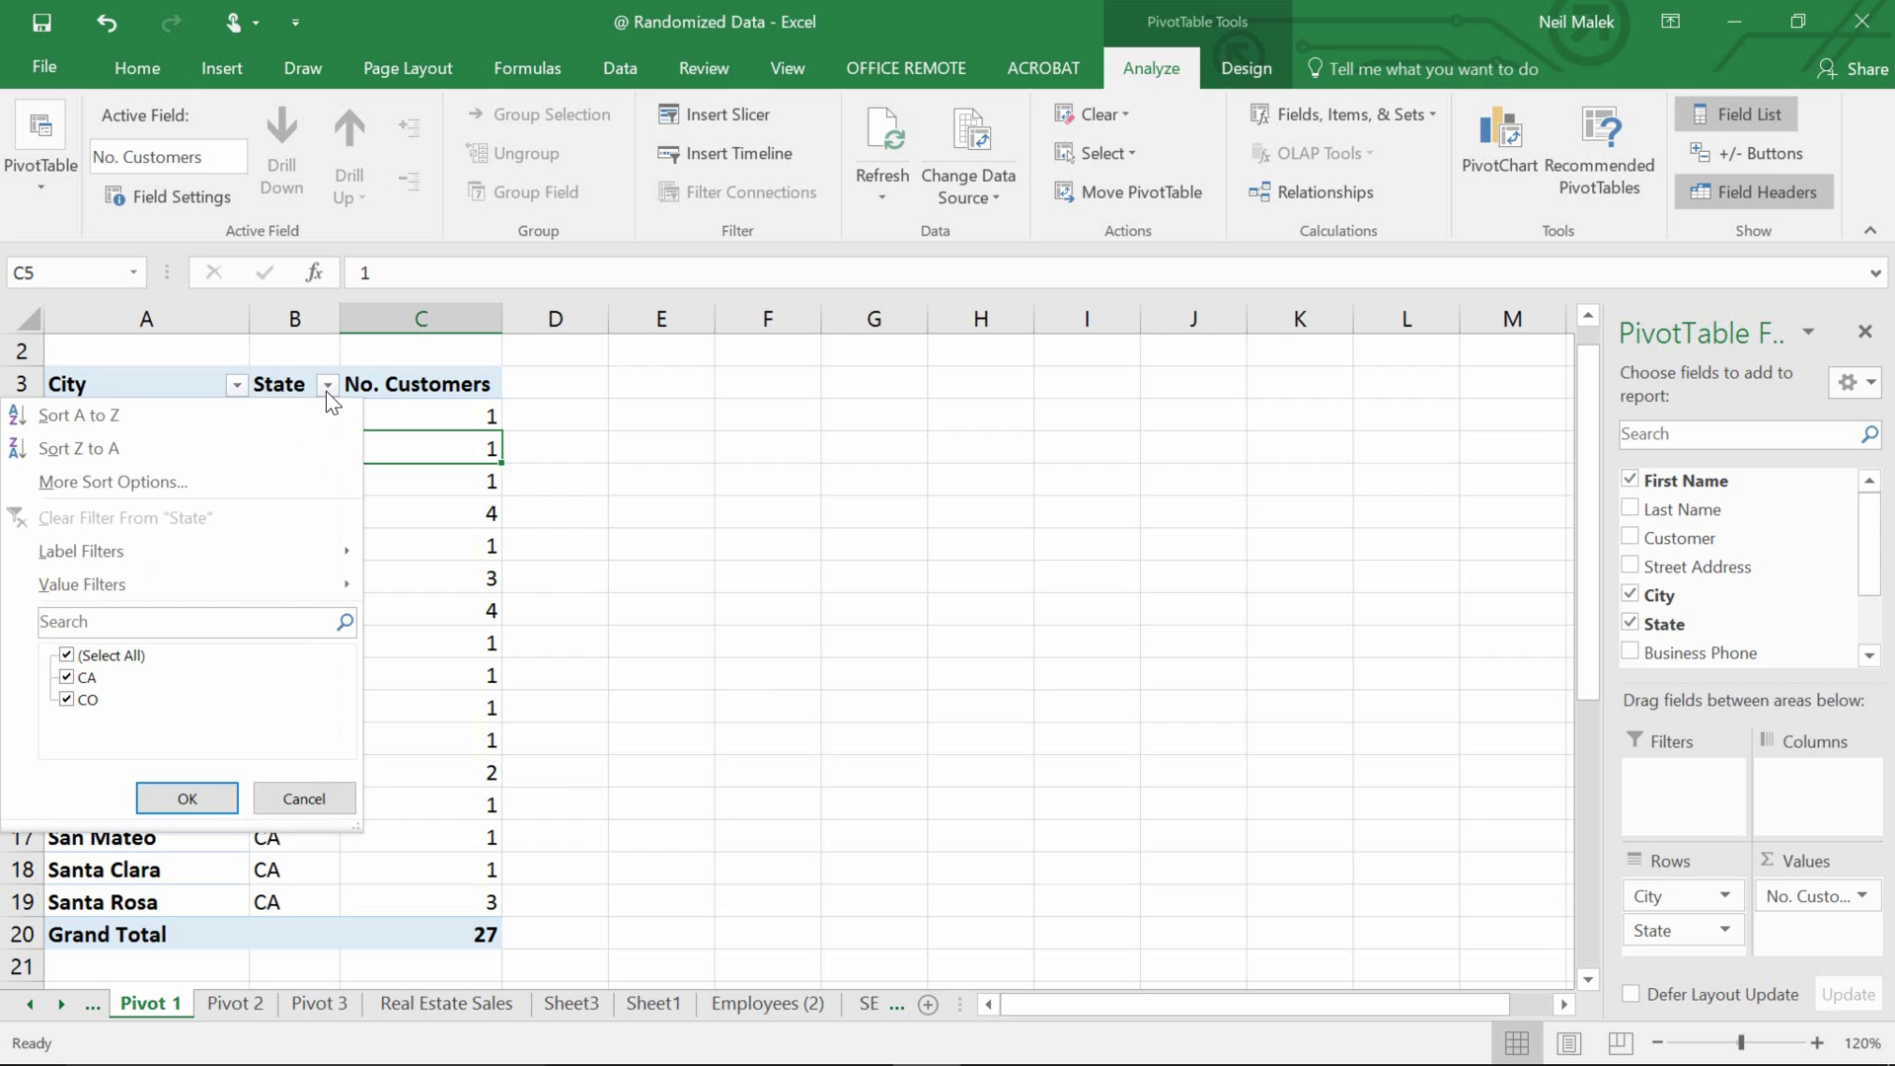
click(271, 430)
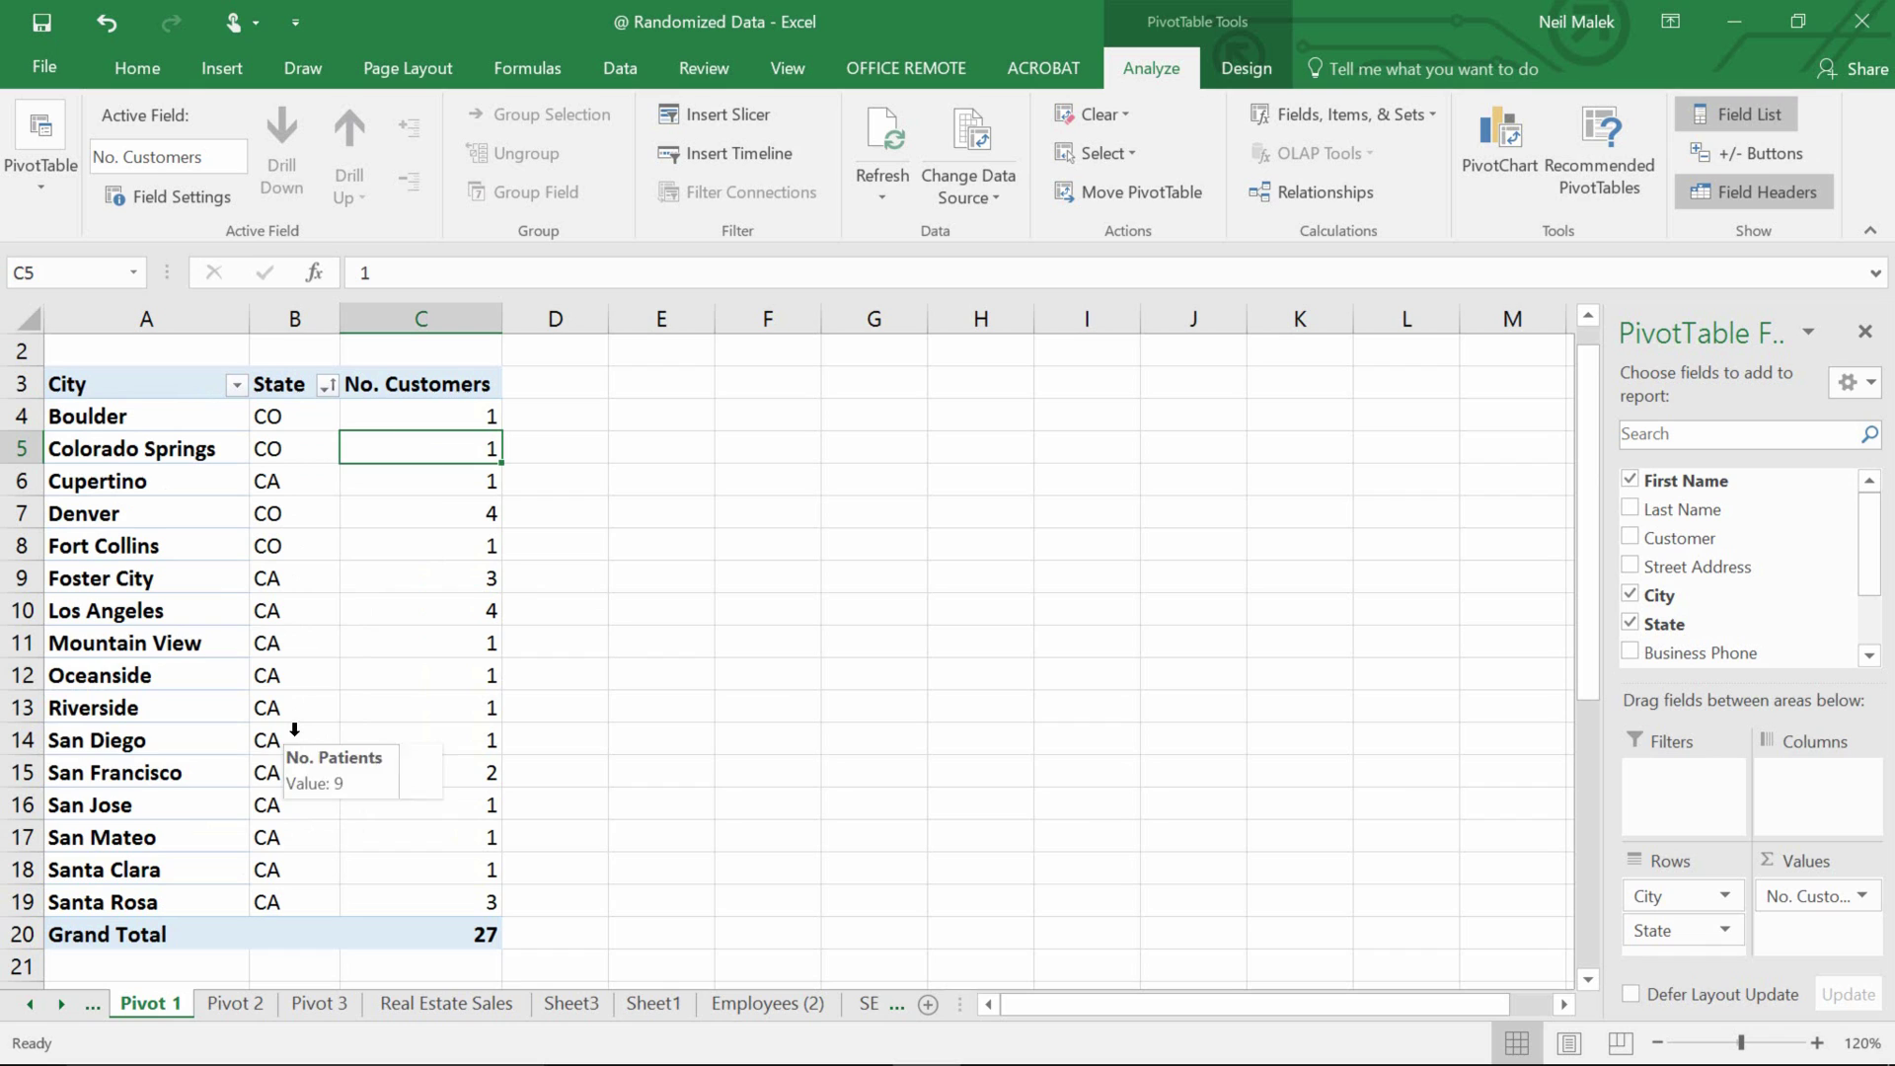
click(442, 477)
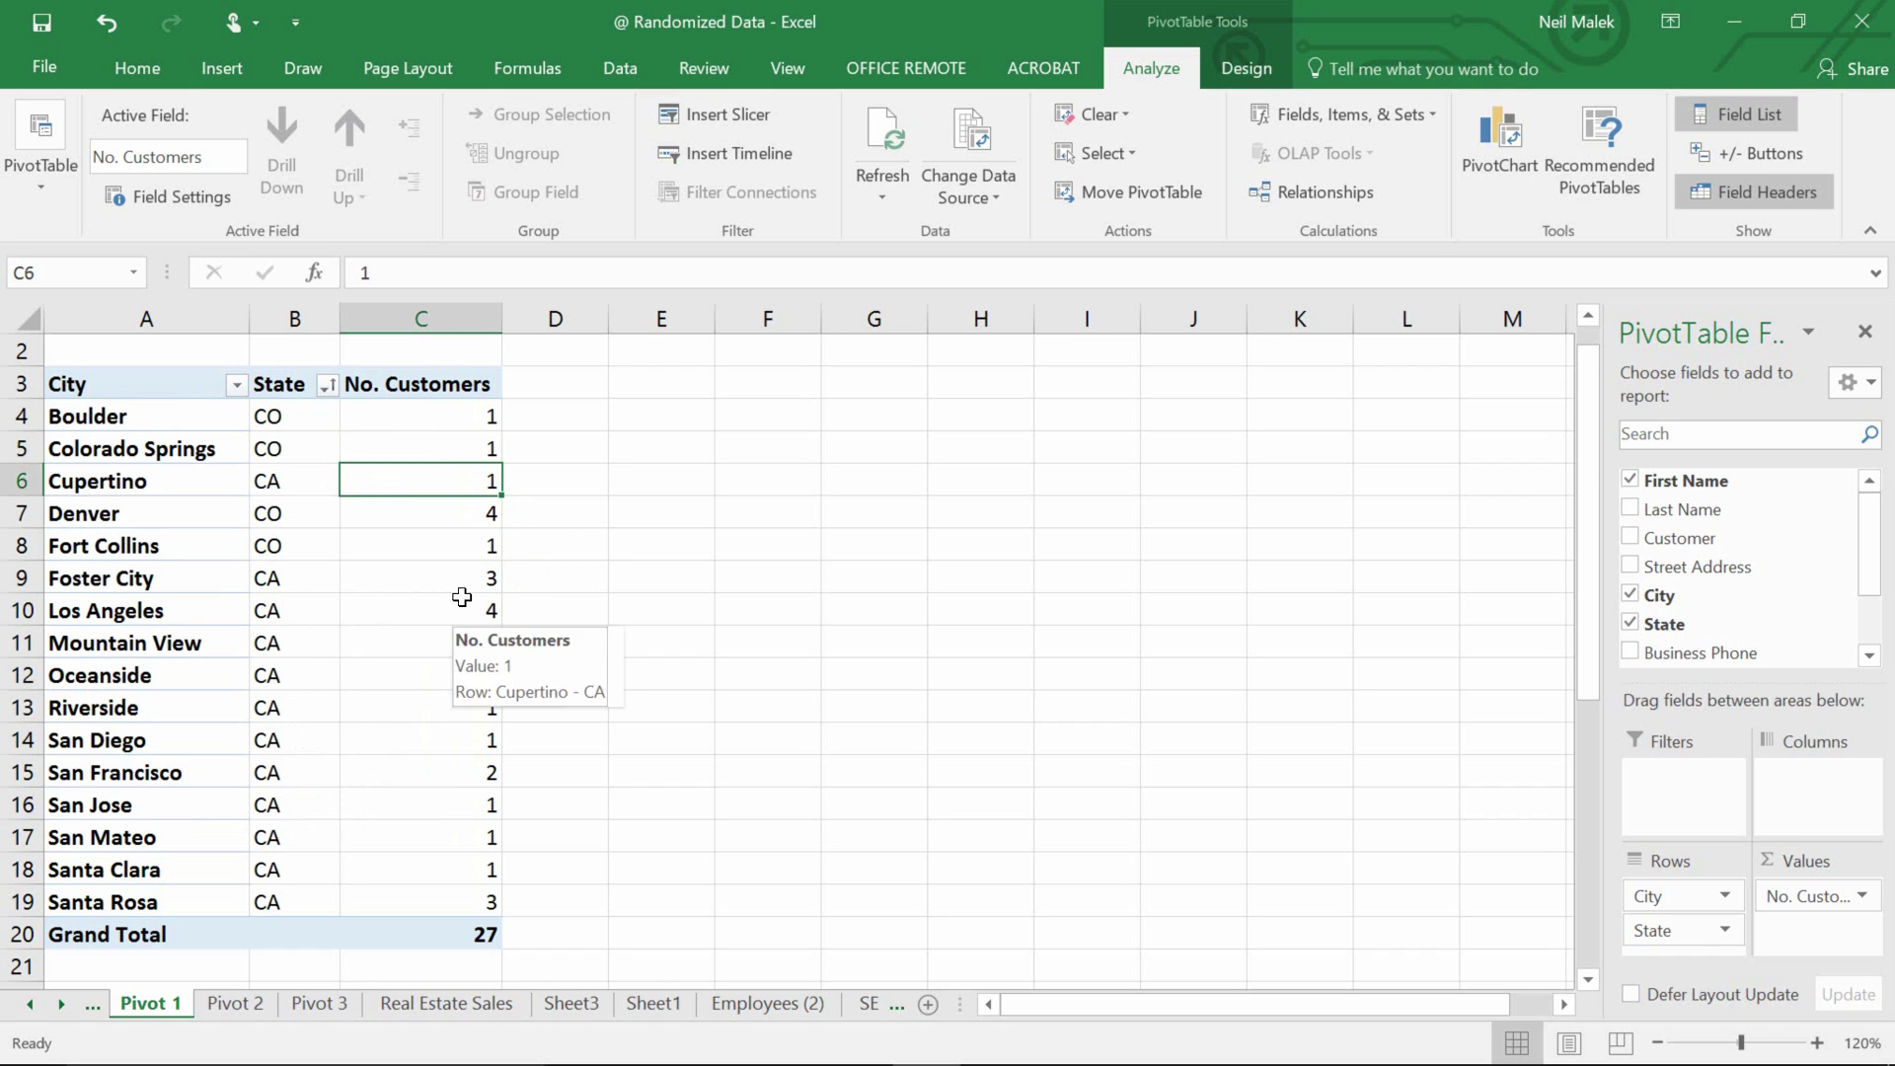
click(608, 75)
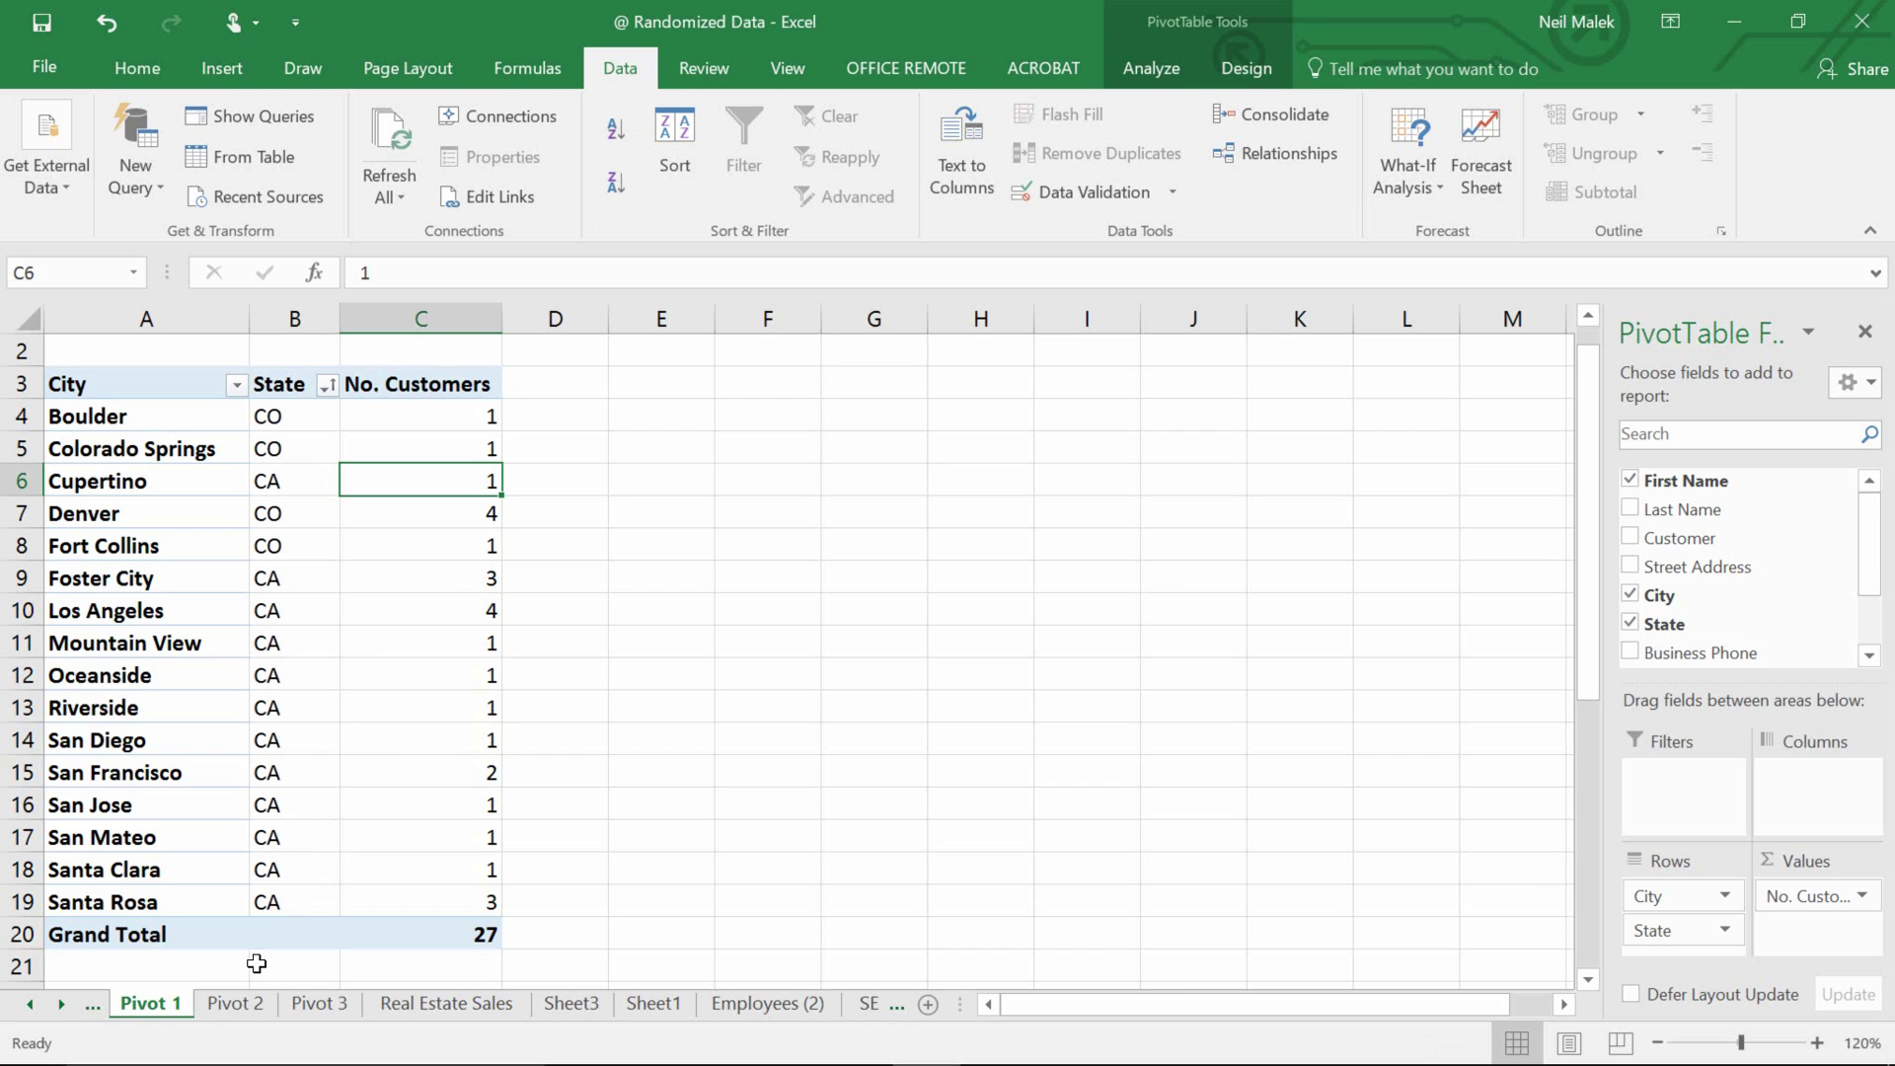
- On the Pivot 2 sheet, sort the physician row labels Z to A
click(250, 1005)
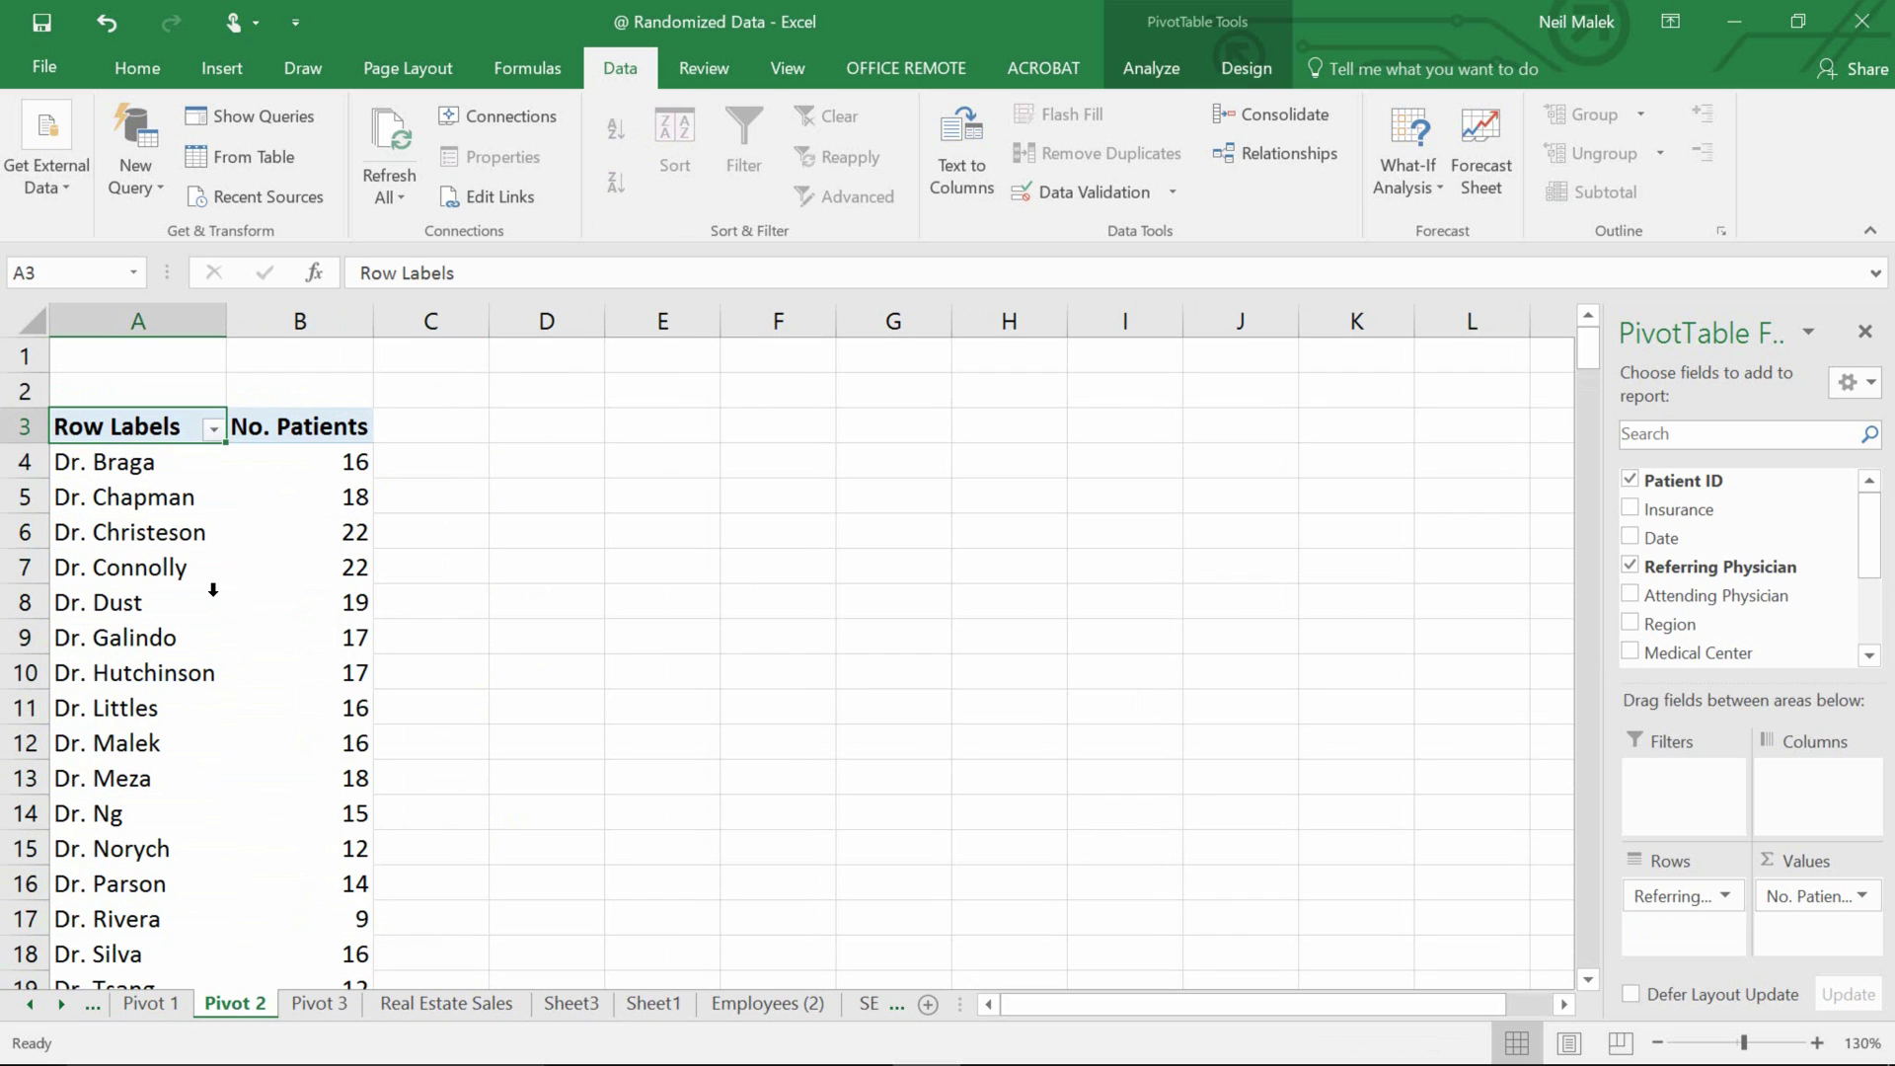
scroll(214, 589, down, 1)
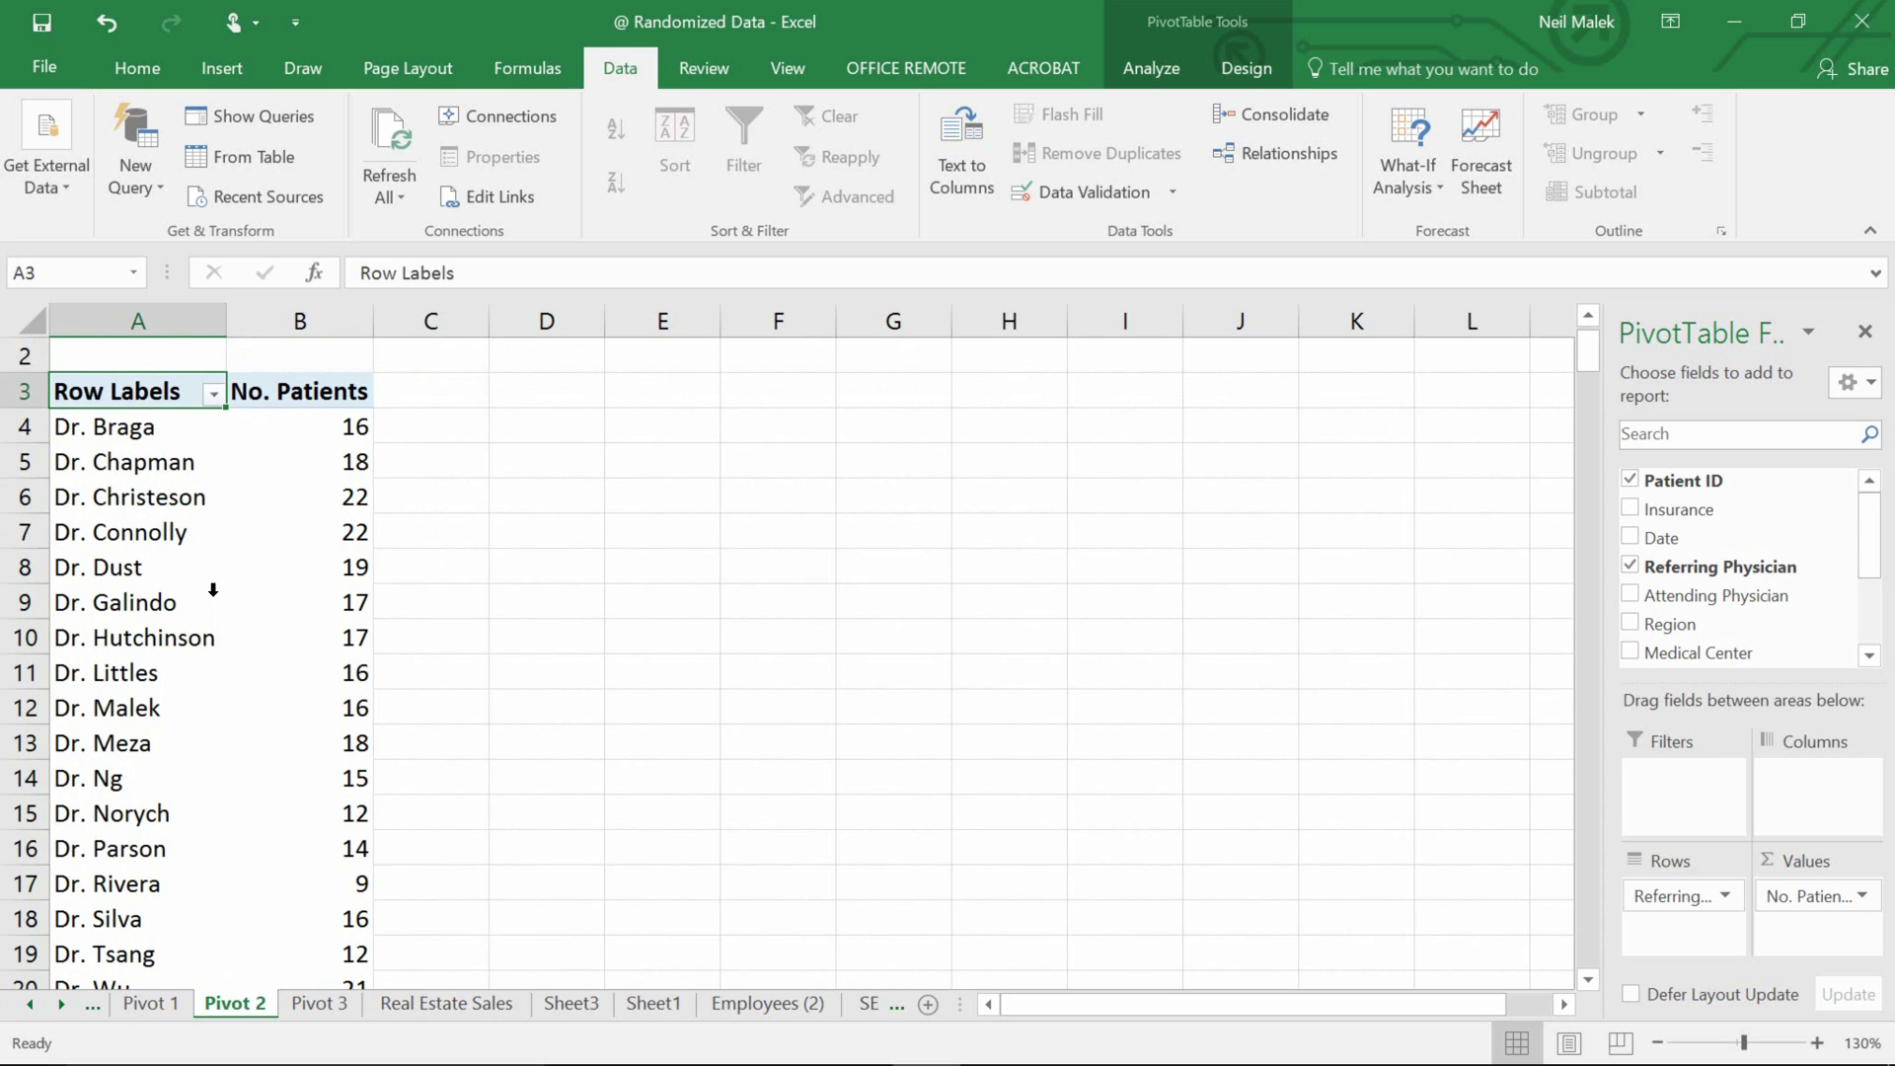
click(211, 401)
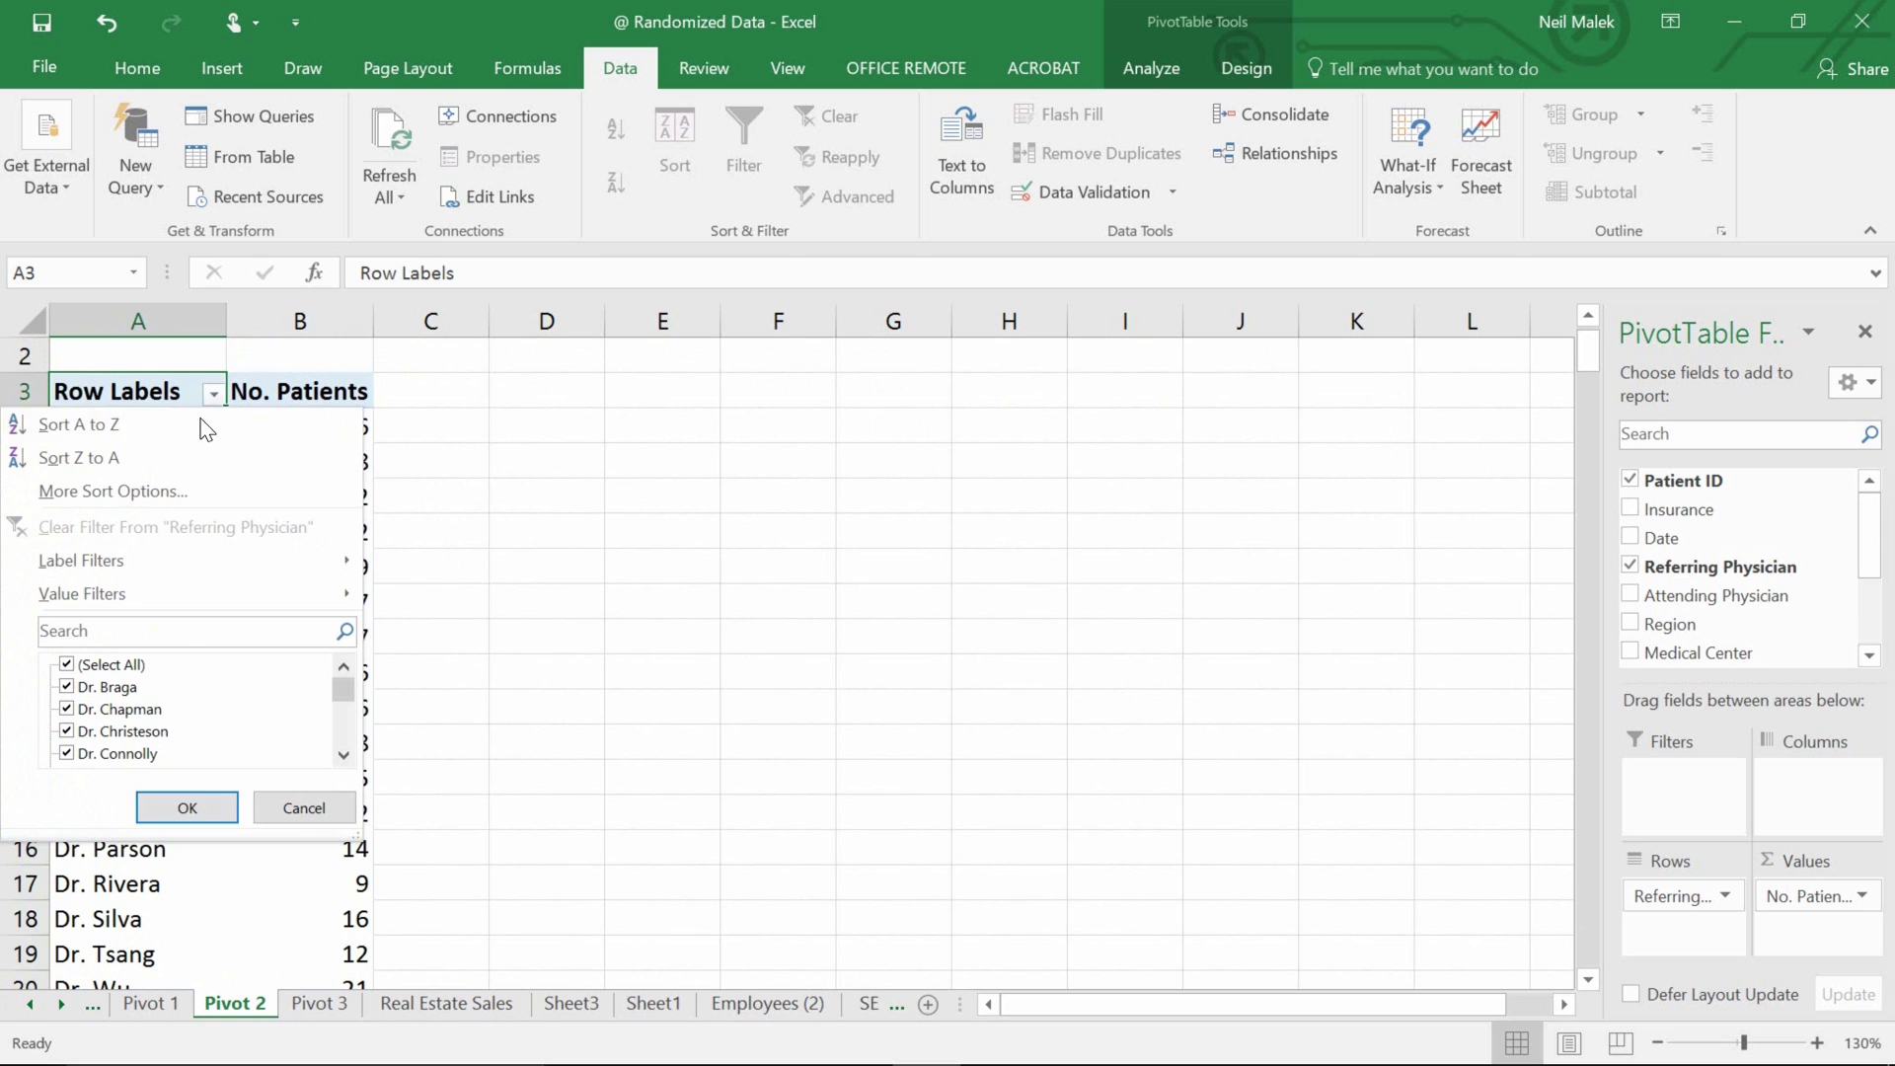
click(193, 460)
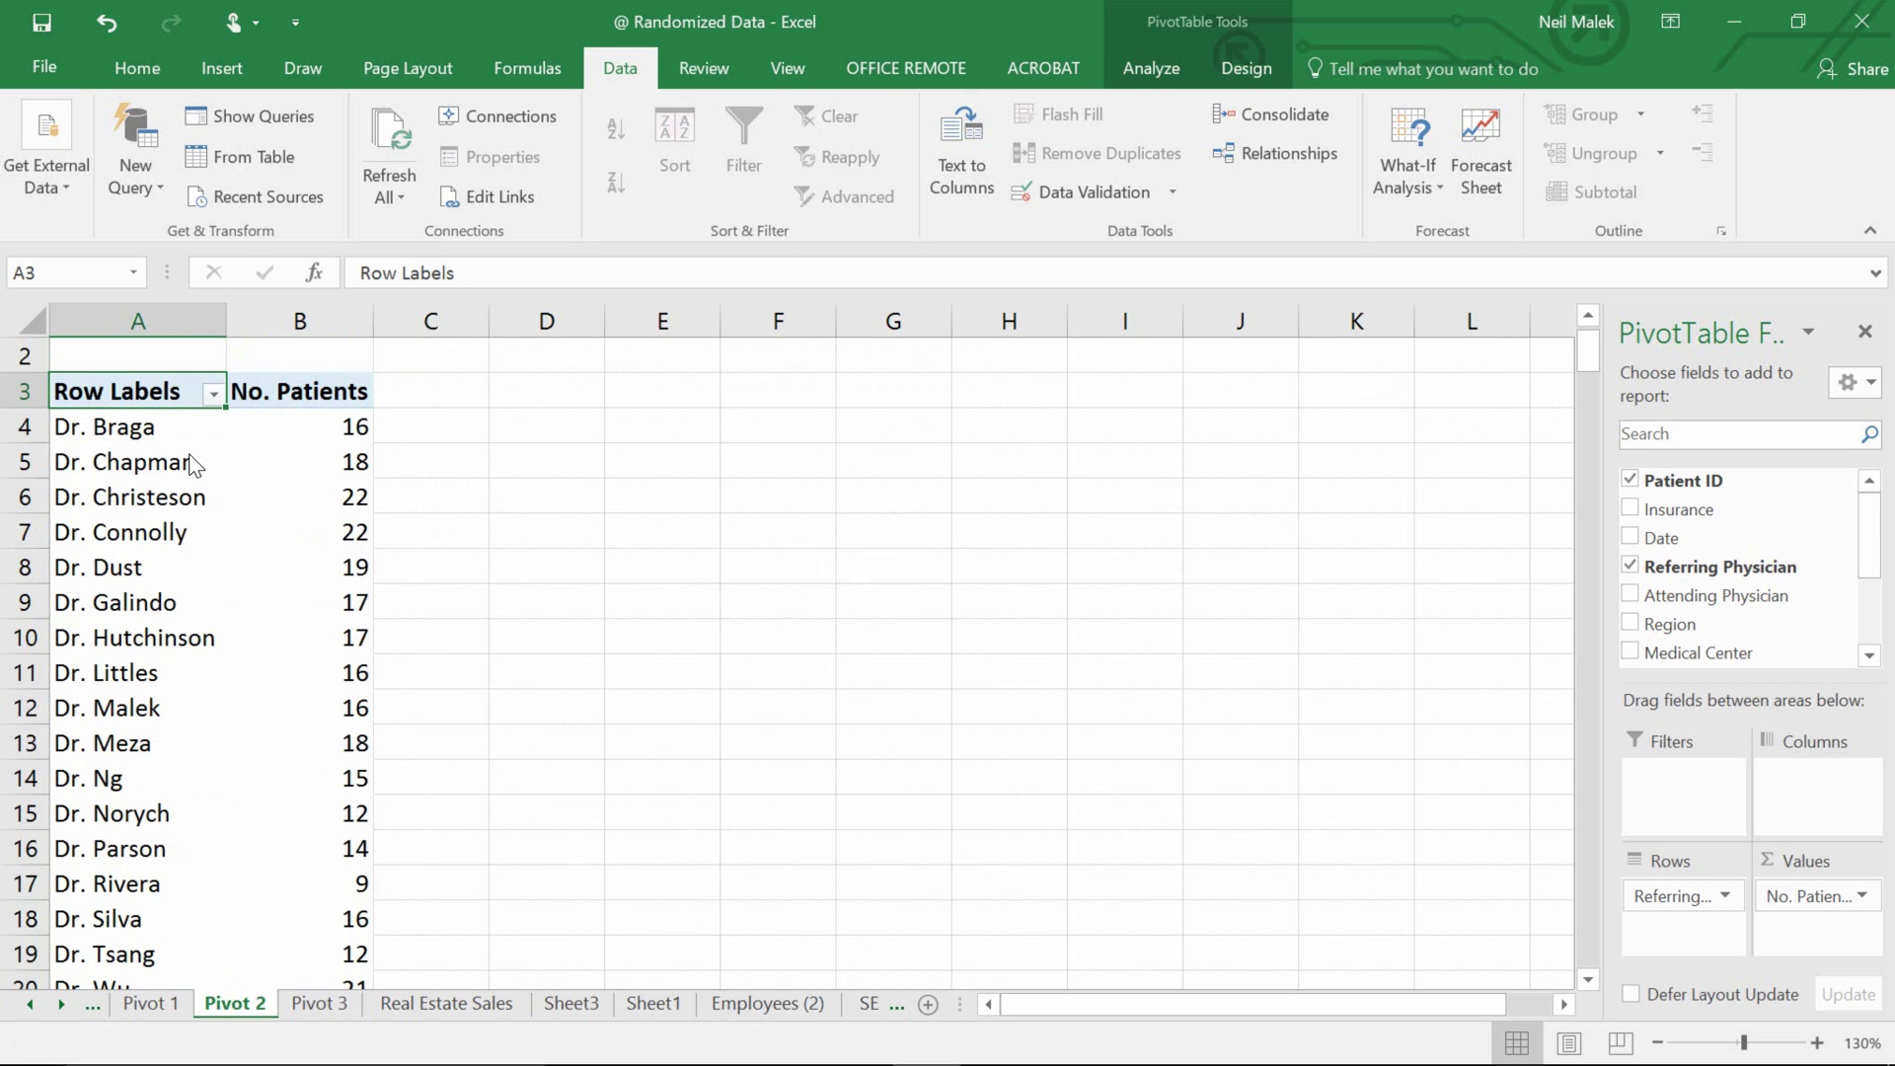
- Sort physicians by No. Patients largest to smallest, then return to Pivot 1
click(306, 440)
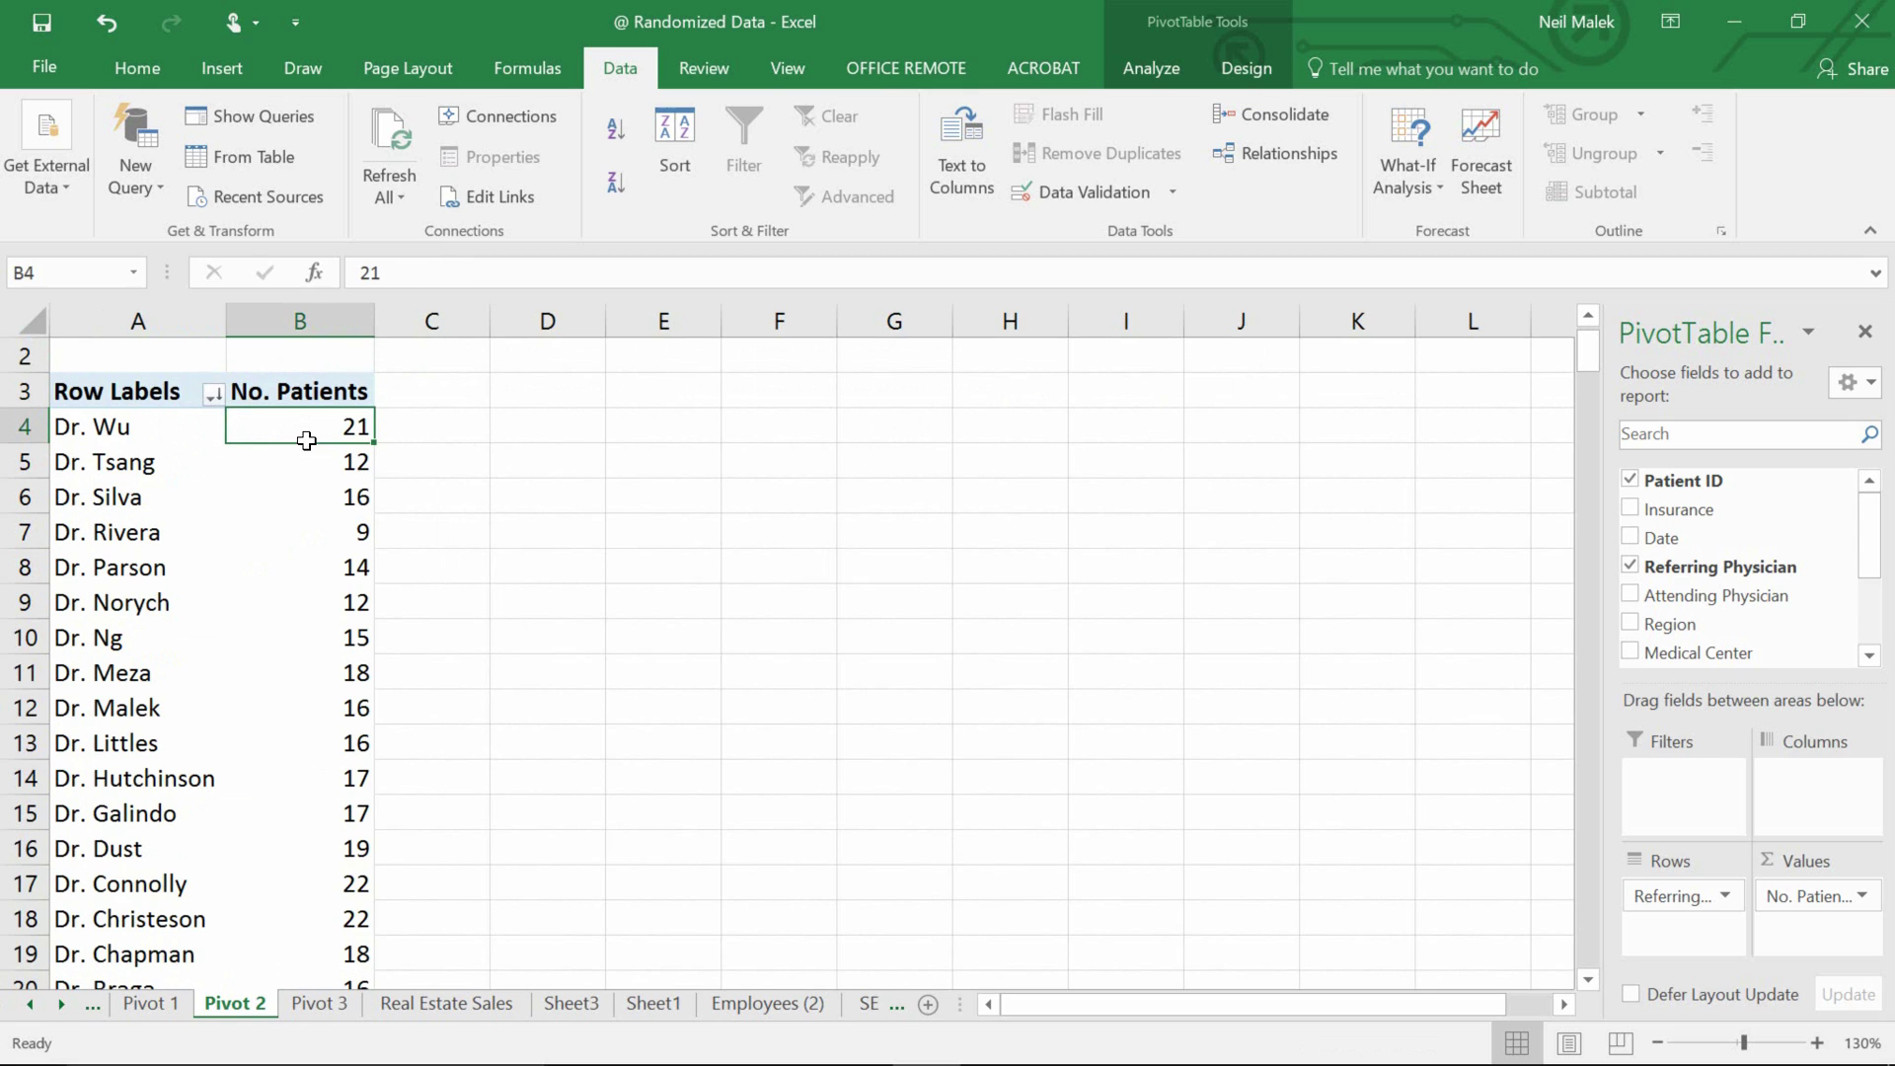
click(612, 180)
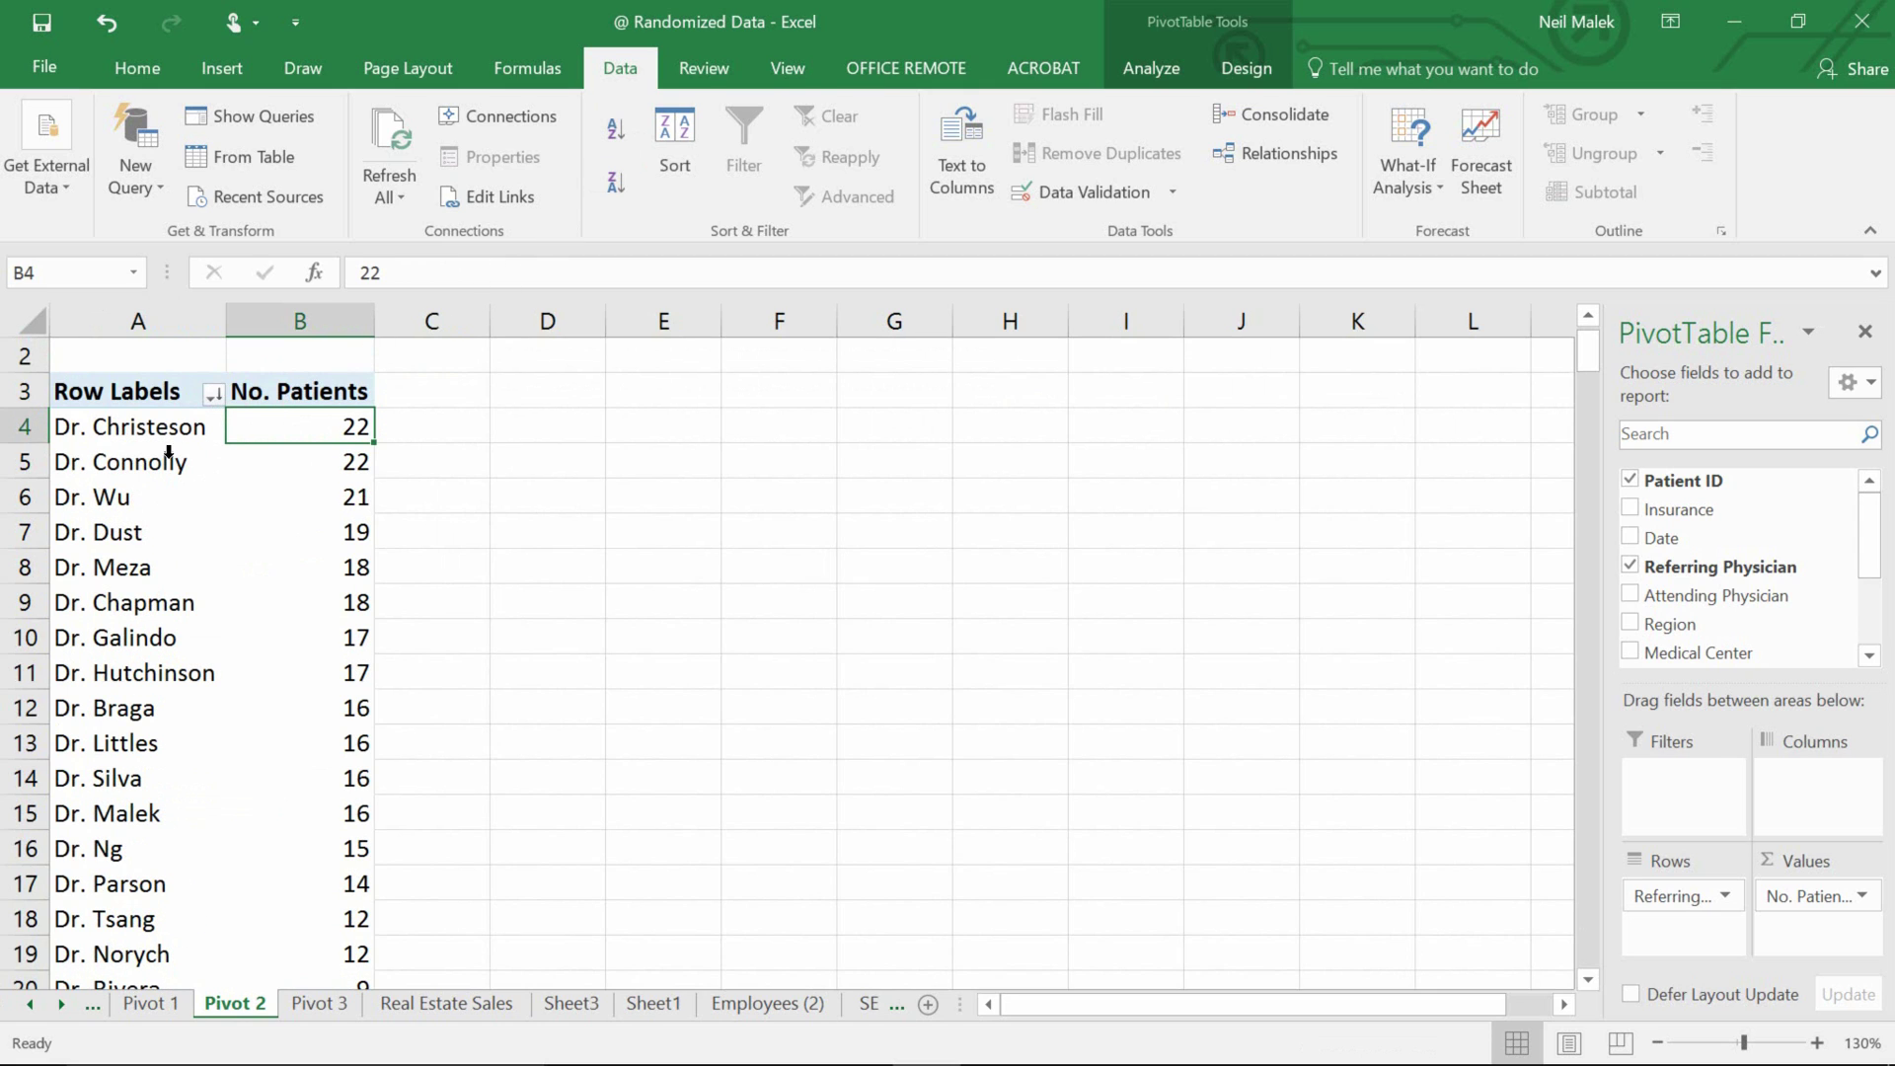
mouse_move(307, 496)
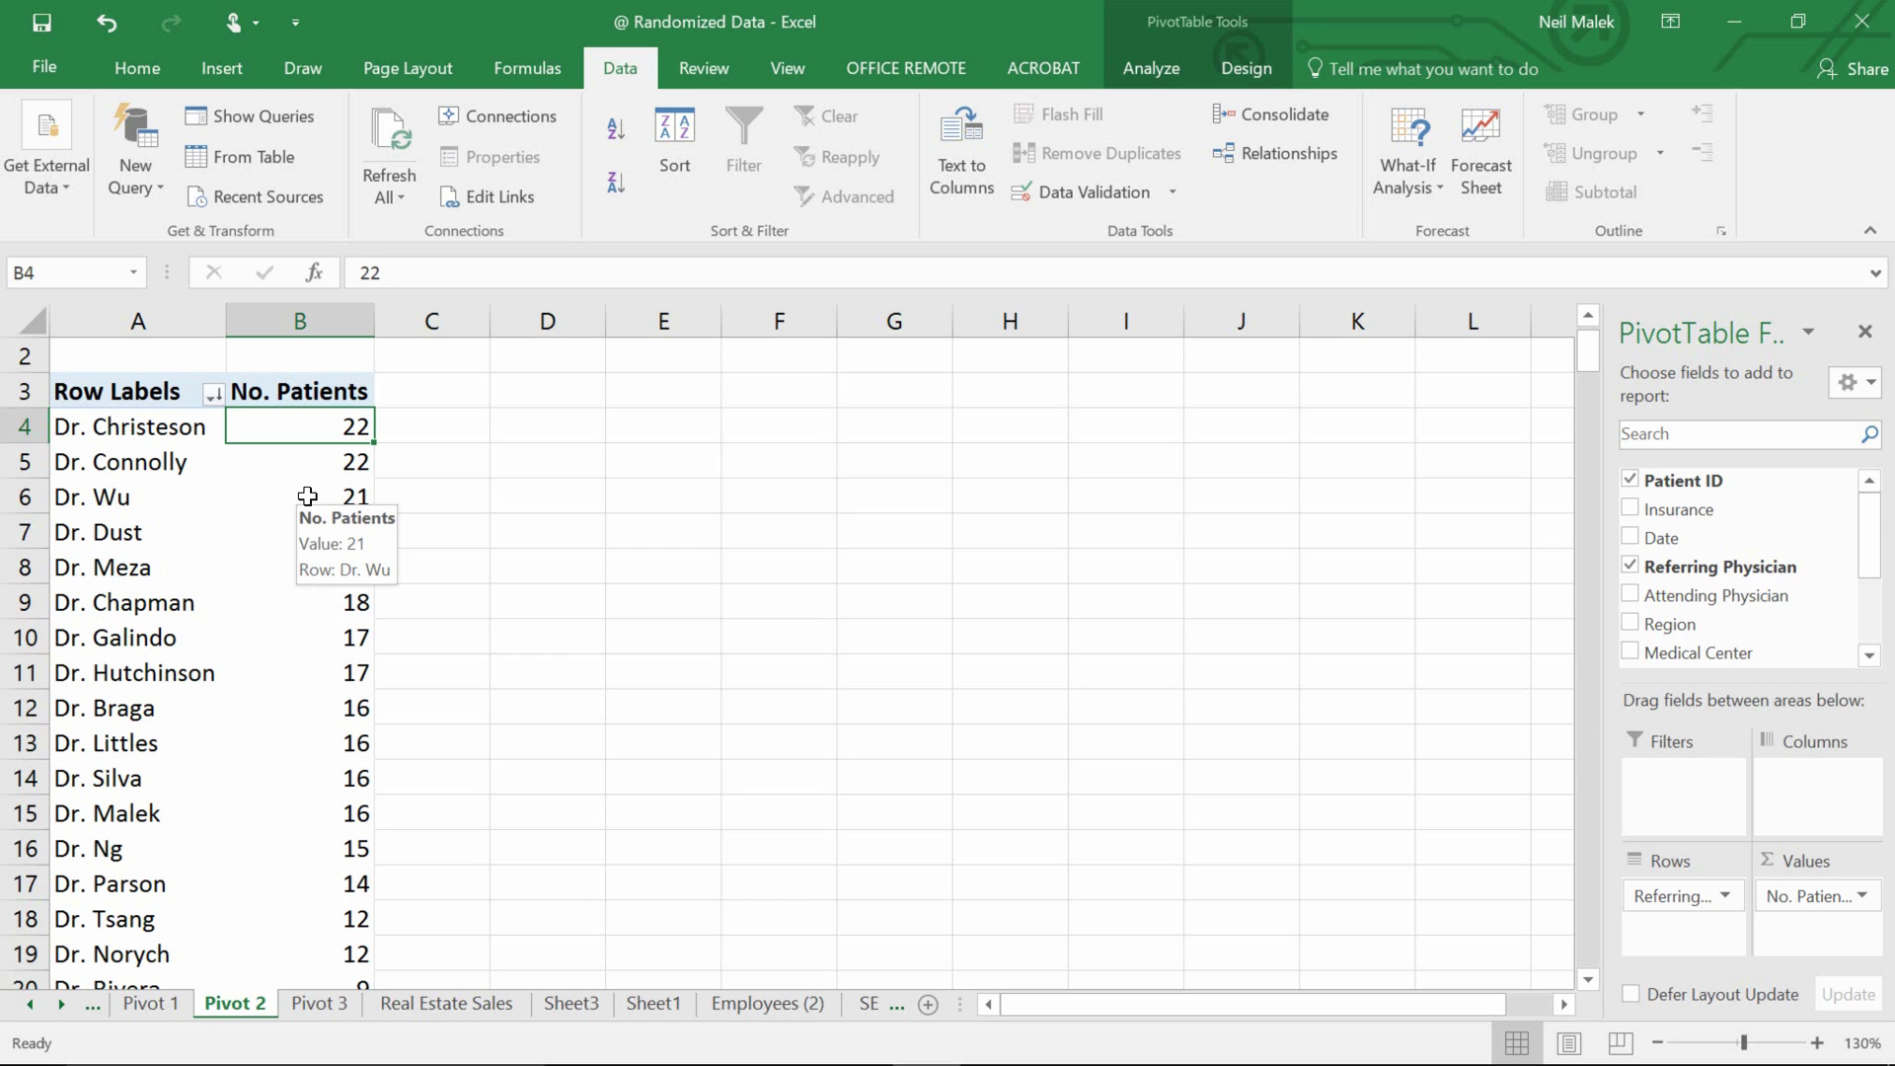
scroll(307, 495, down, 3)
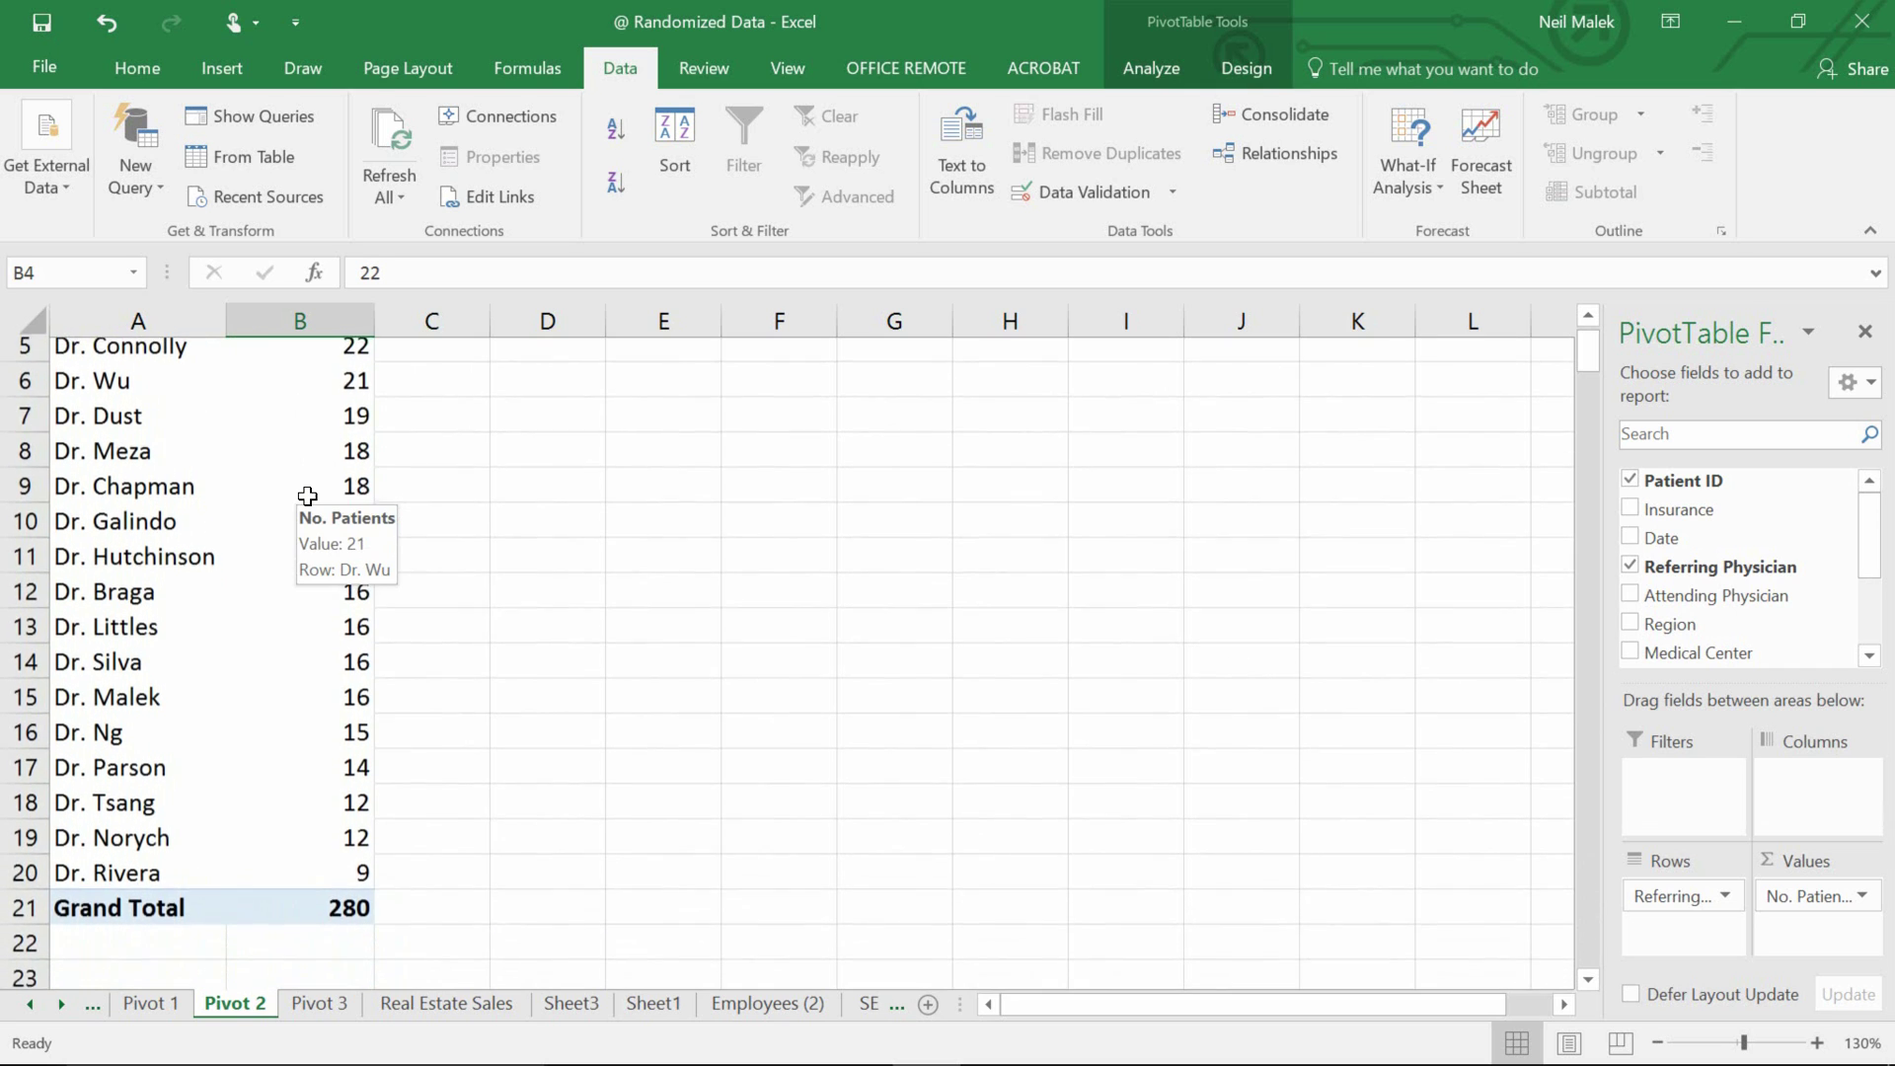
scroll(307, 496, up, 2)
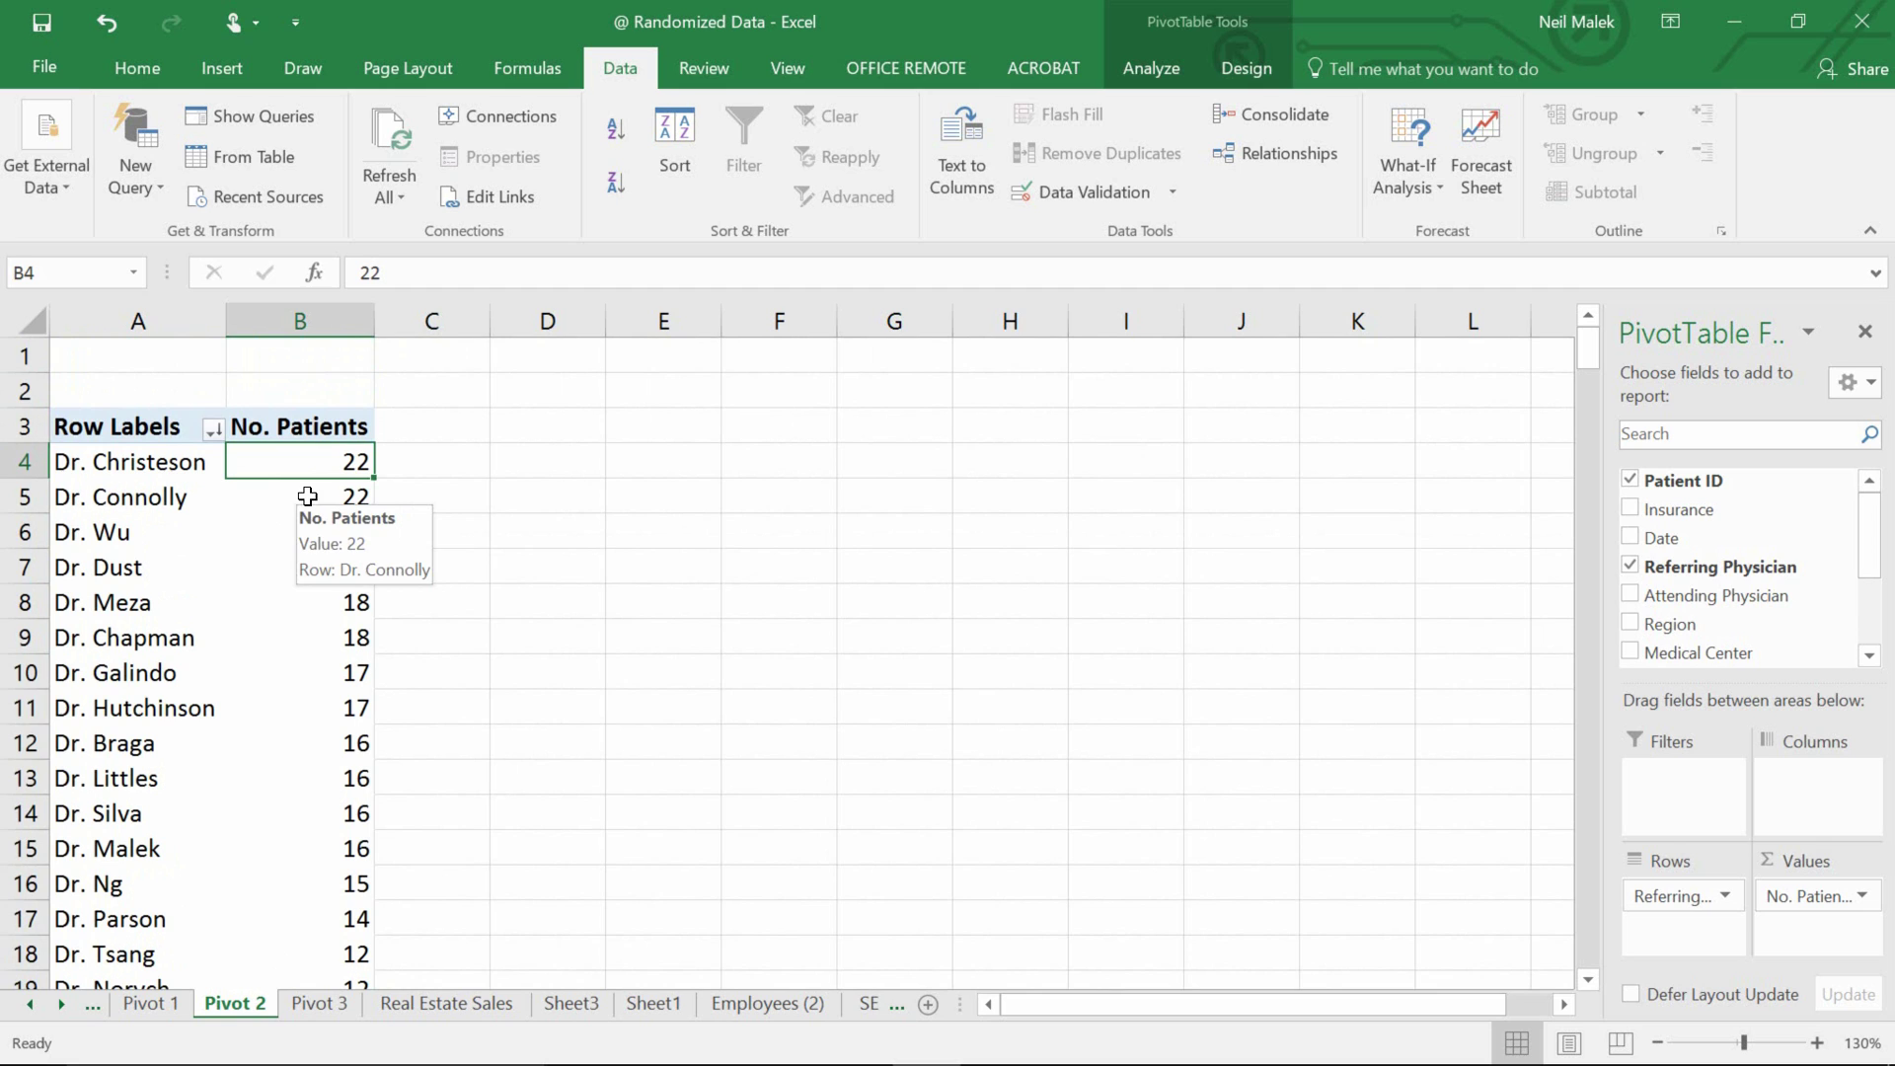
click(145, 1006)
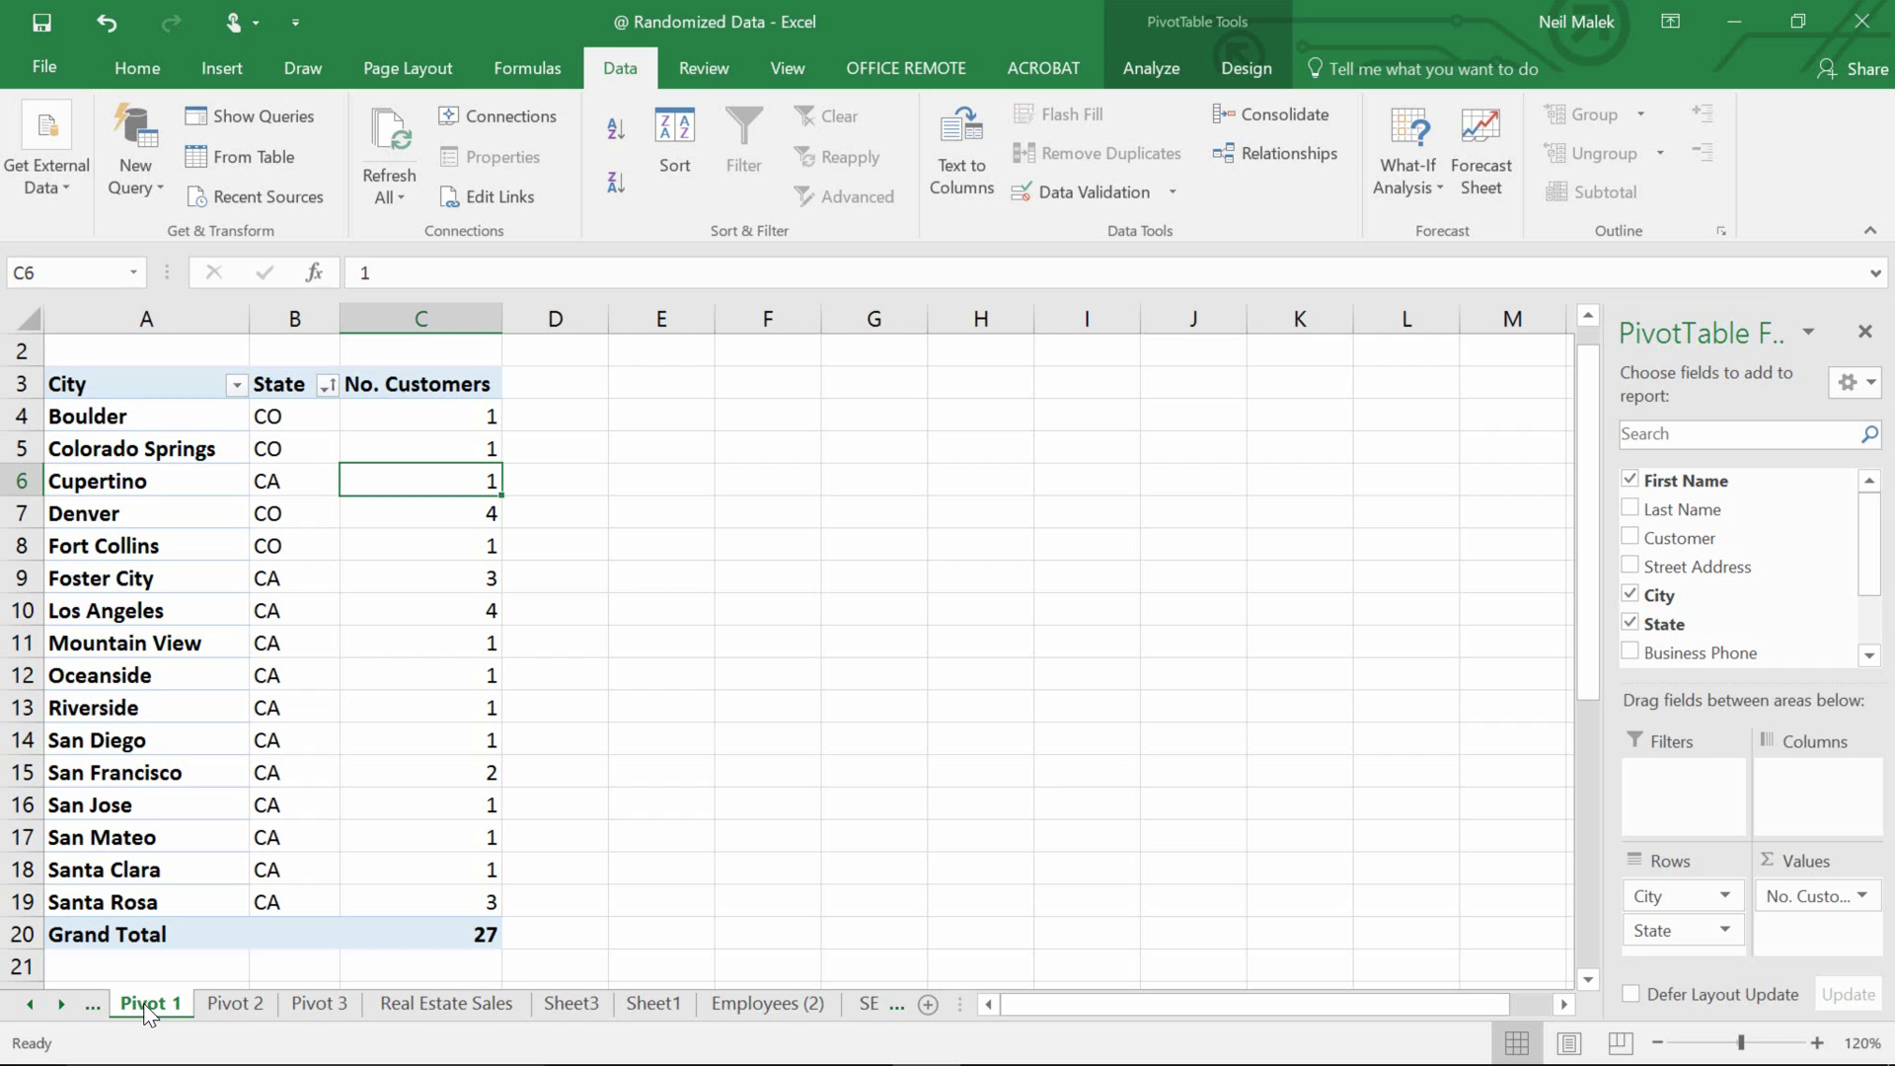
- Switch to the Pivot 3 sheet of Total Sales by Property Type and Sub-type
click(302, 1007)
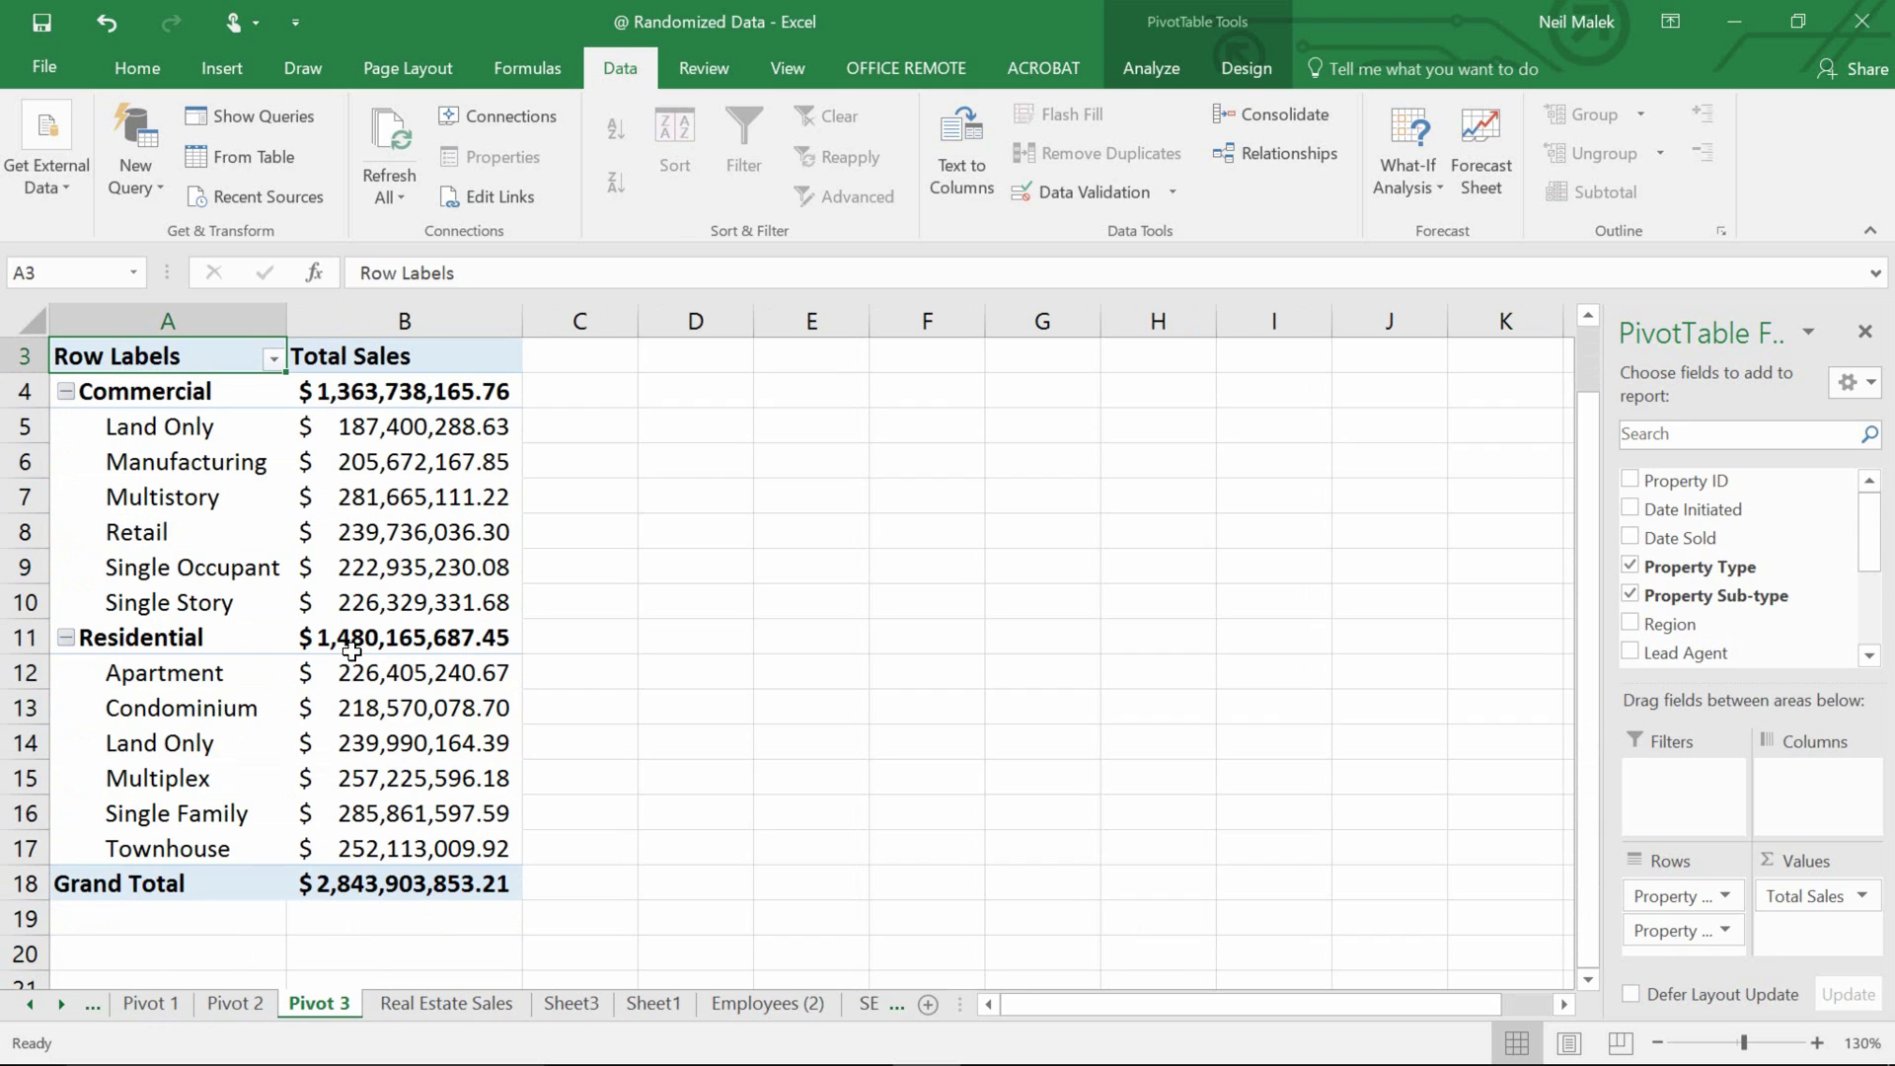
mouse_move(351, 652)
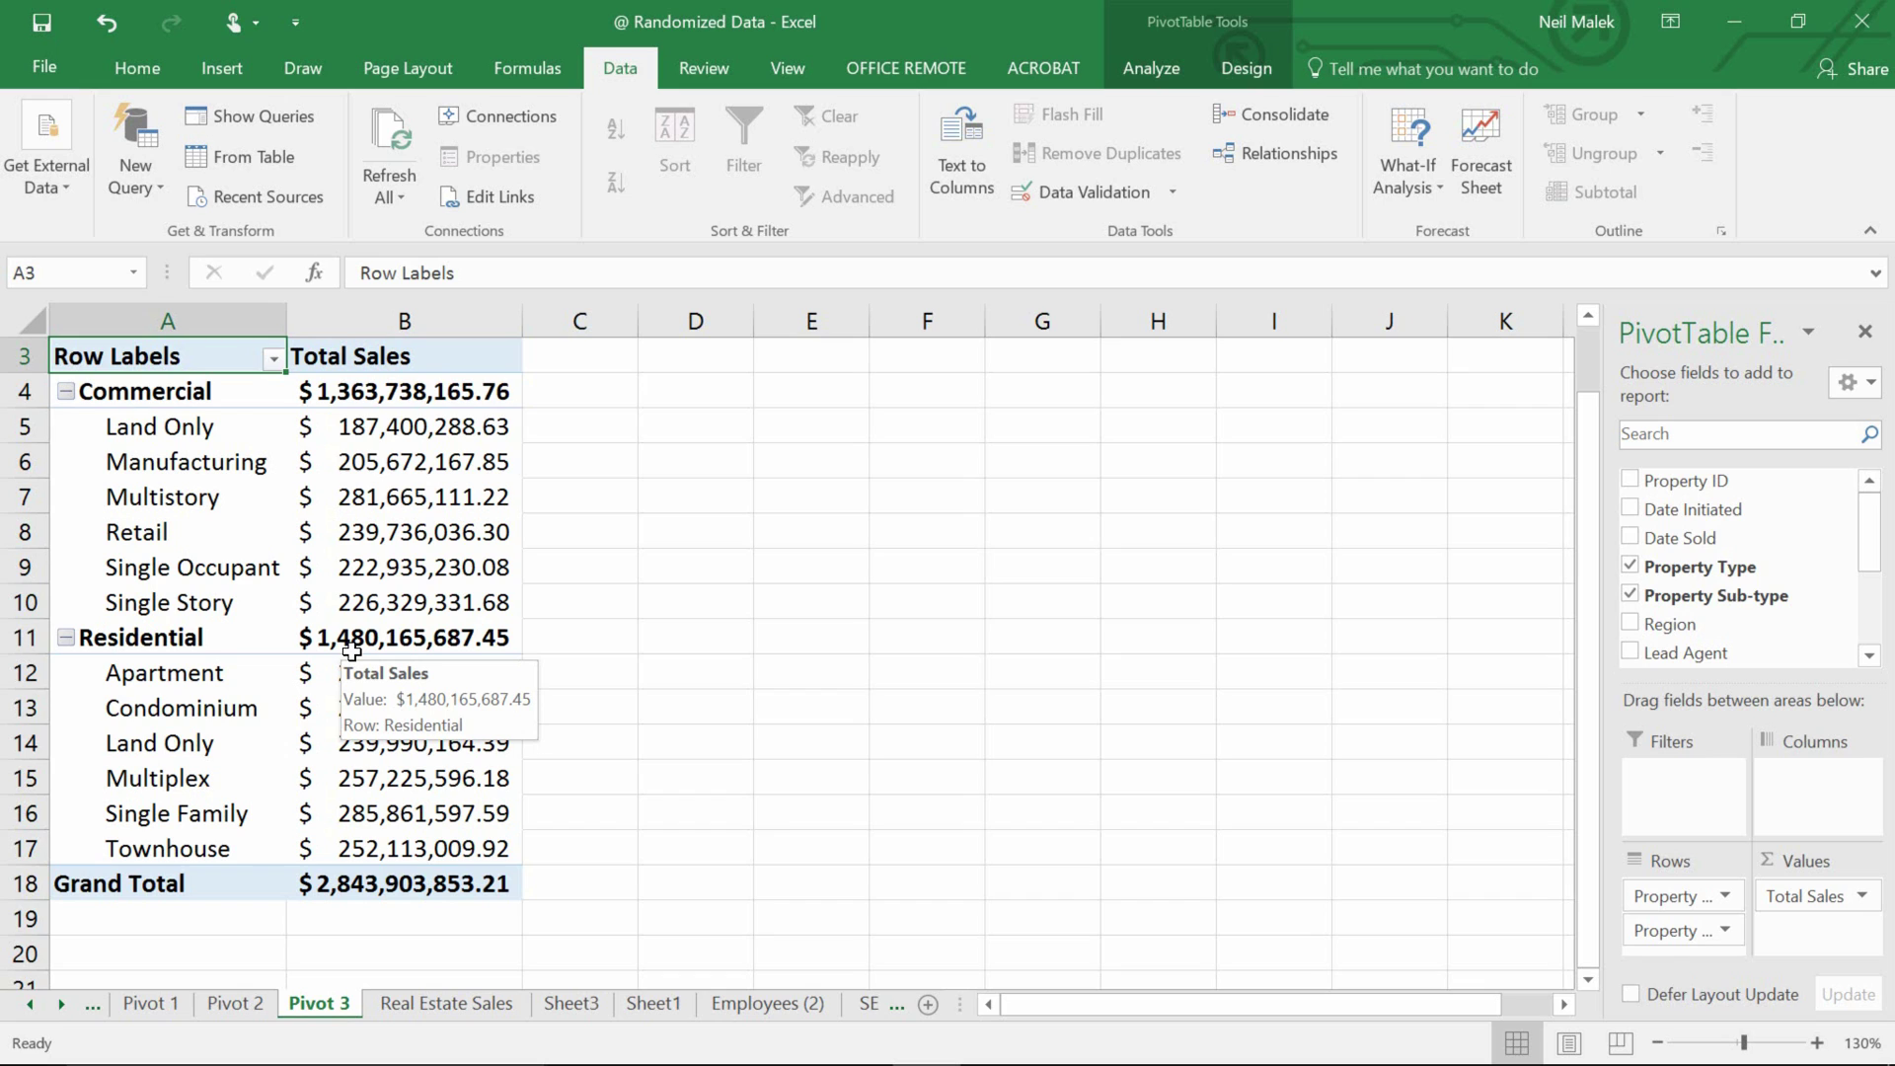
- Sort Pivot 3 sub-types Z to A, then by Total Sales largest first, and return to Pivot 1
click(179, 497)
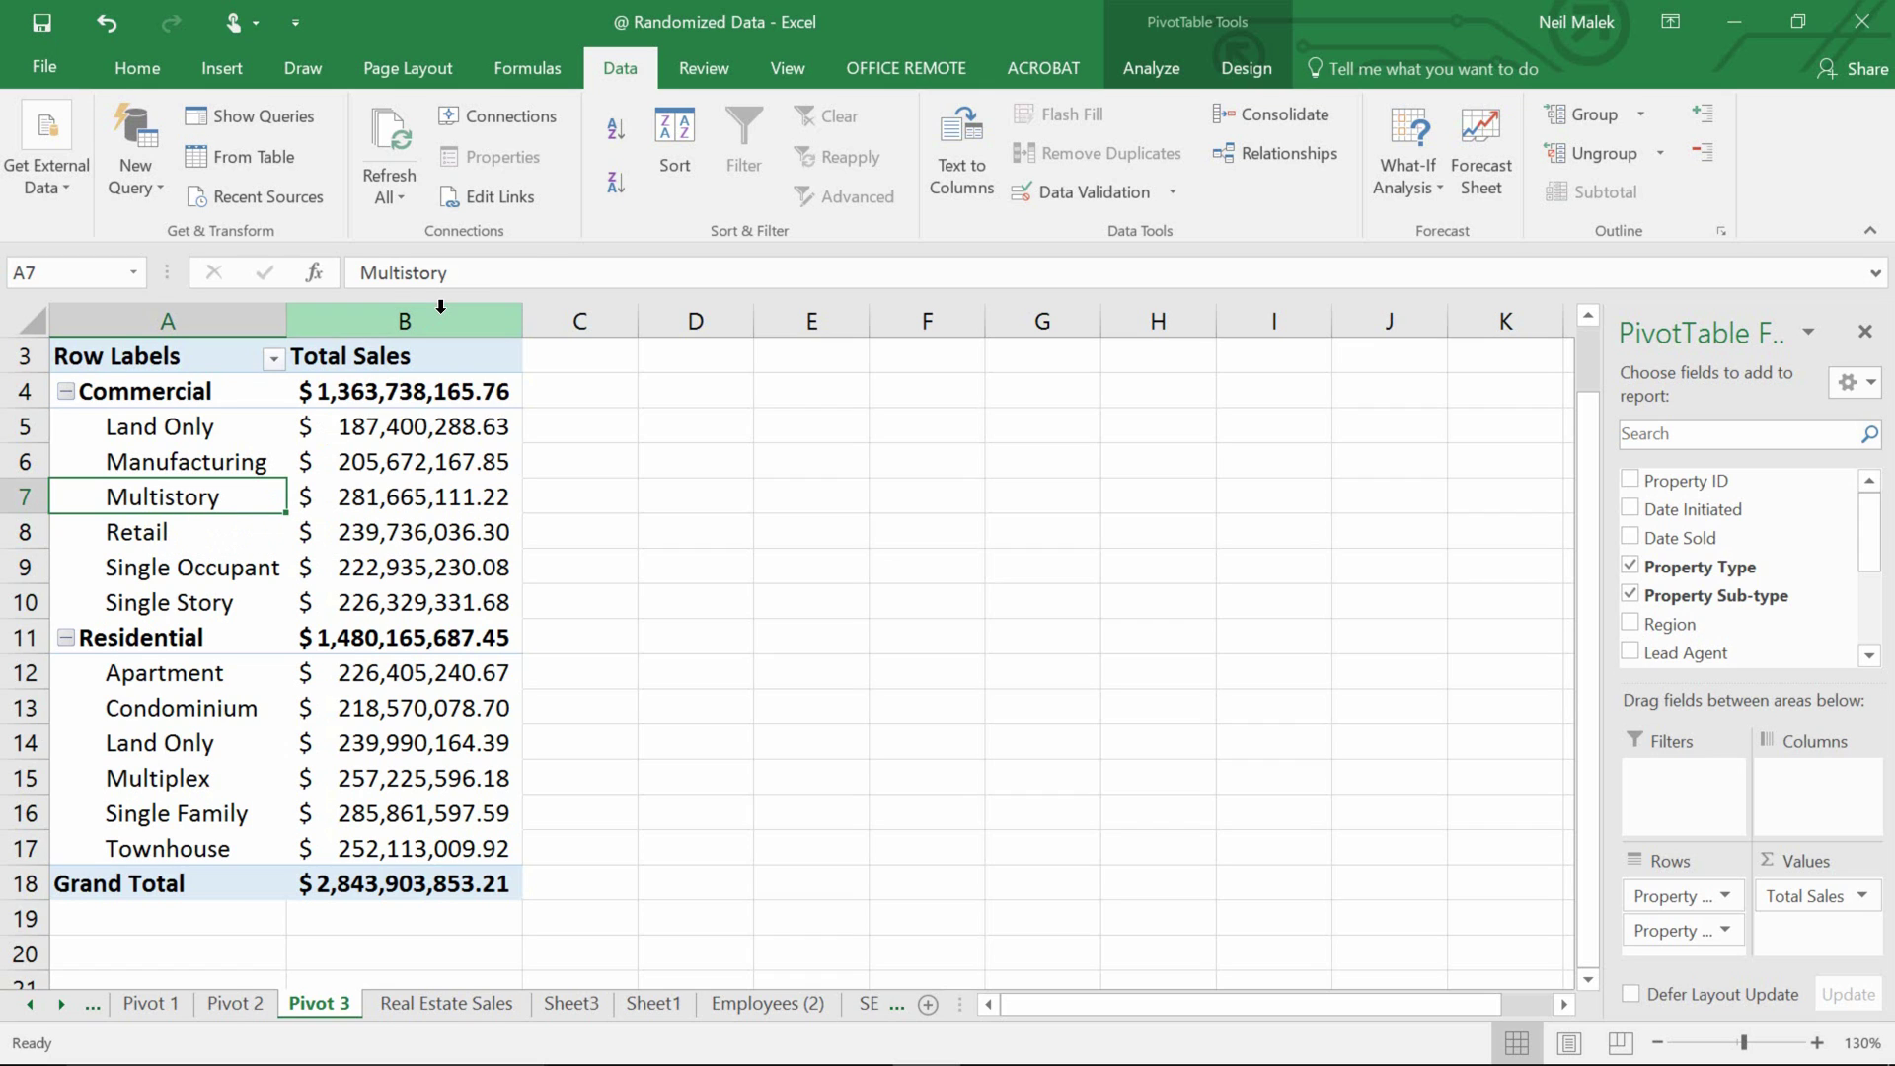
click(614, 185)
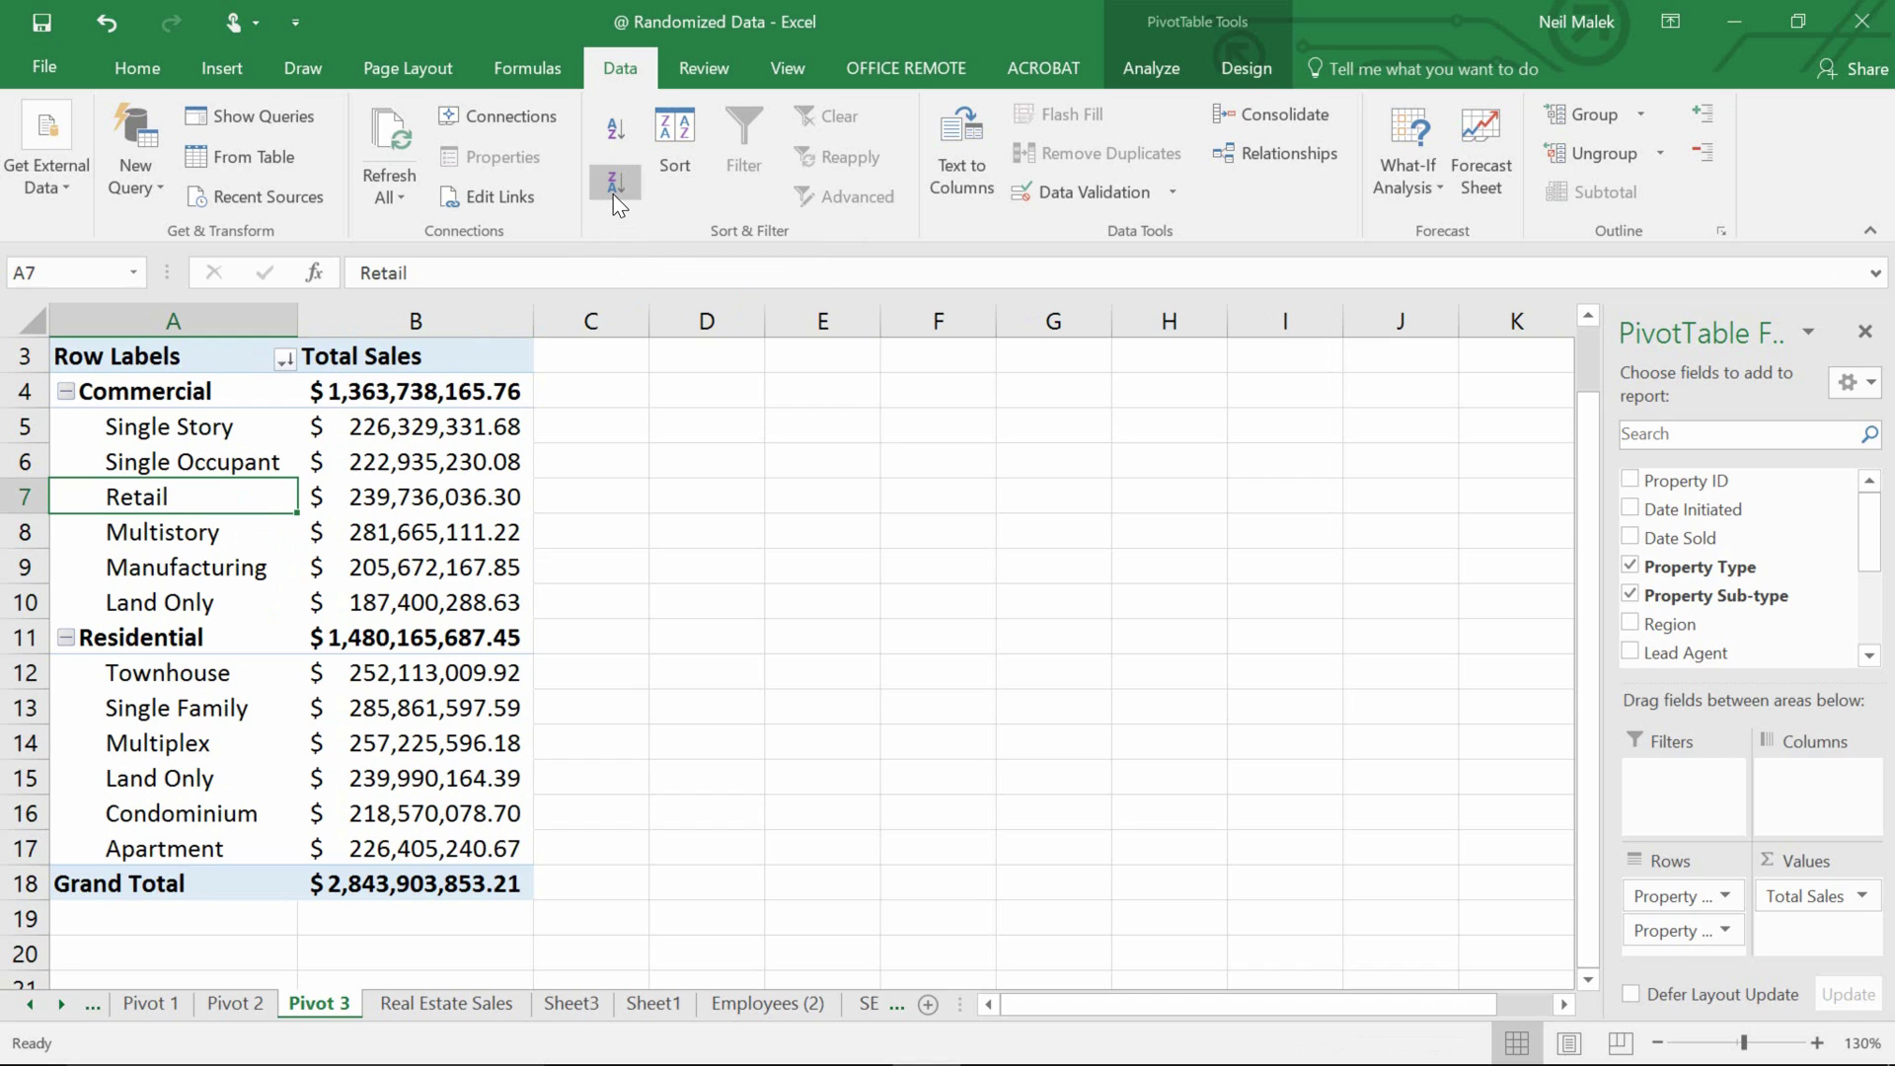
click(405, 497)
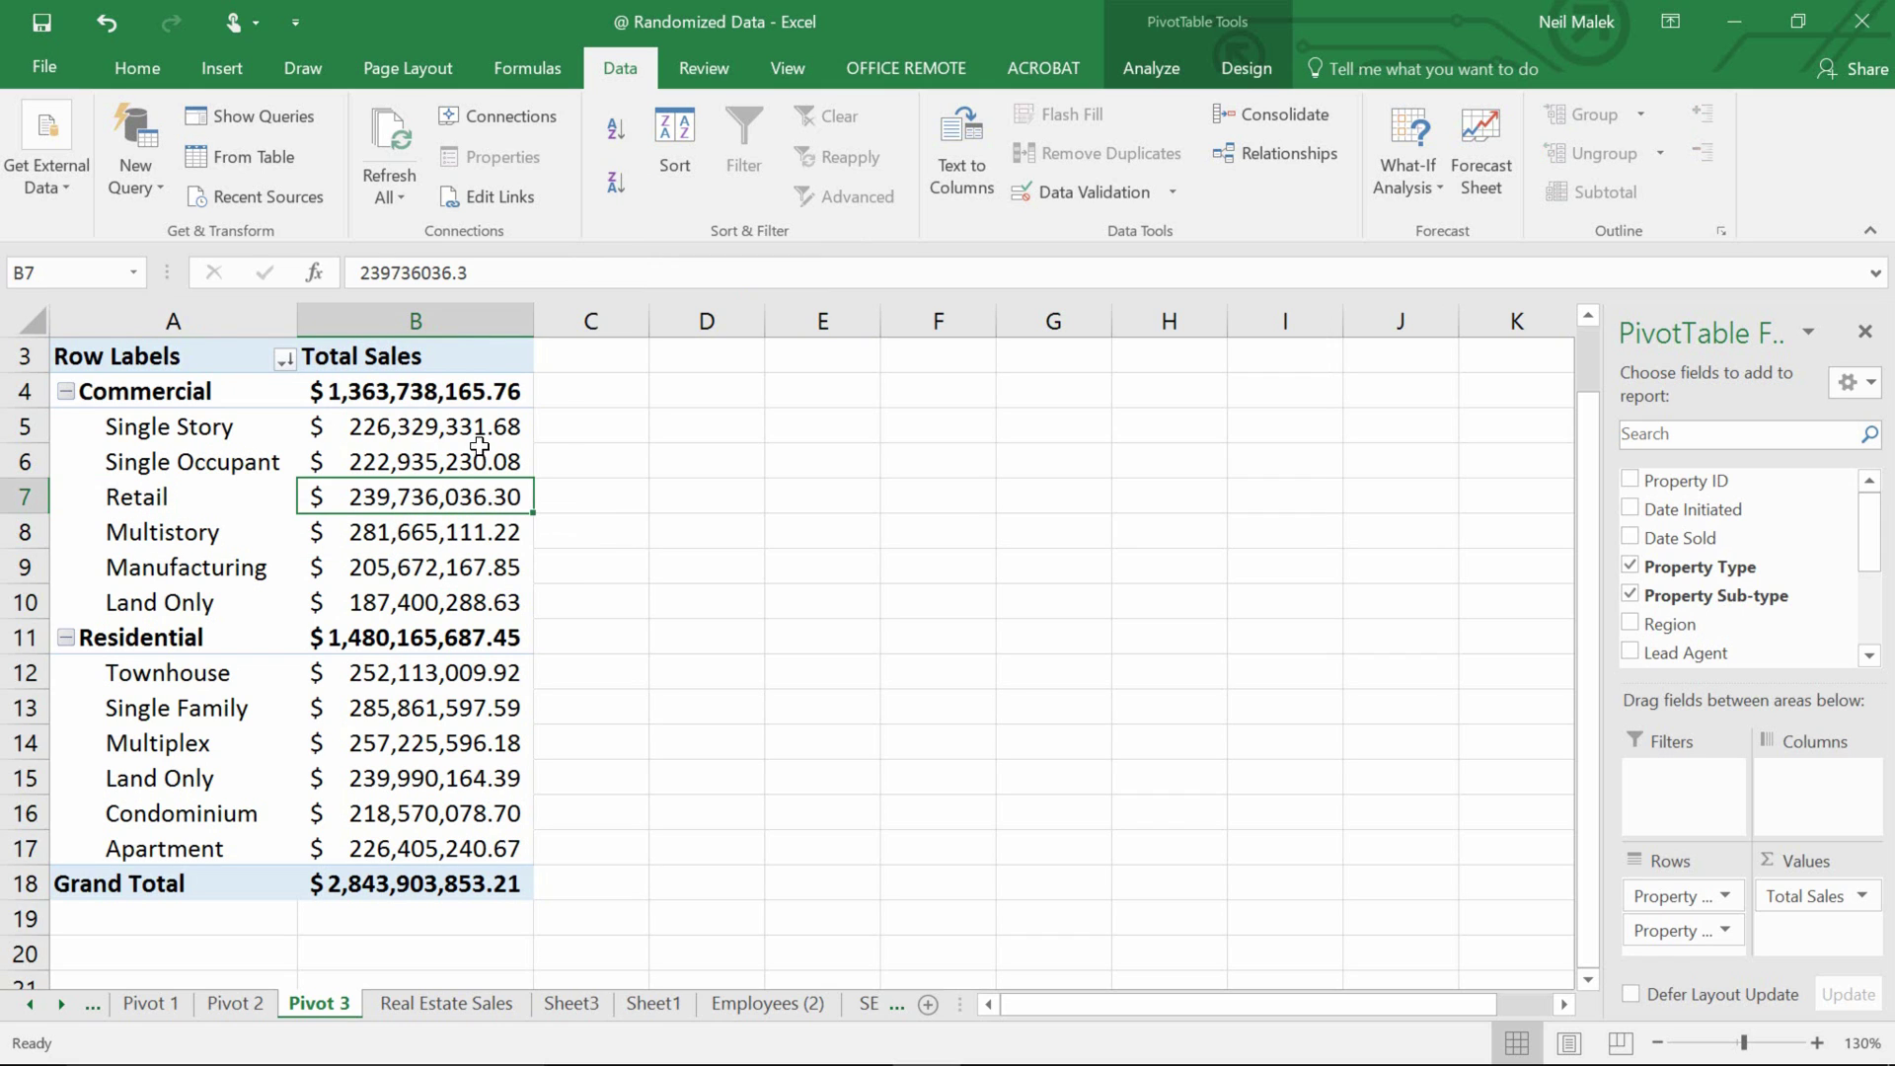
click(614, 183)
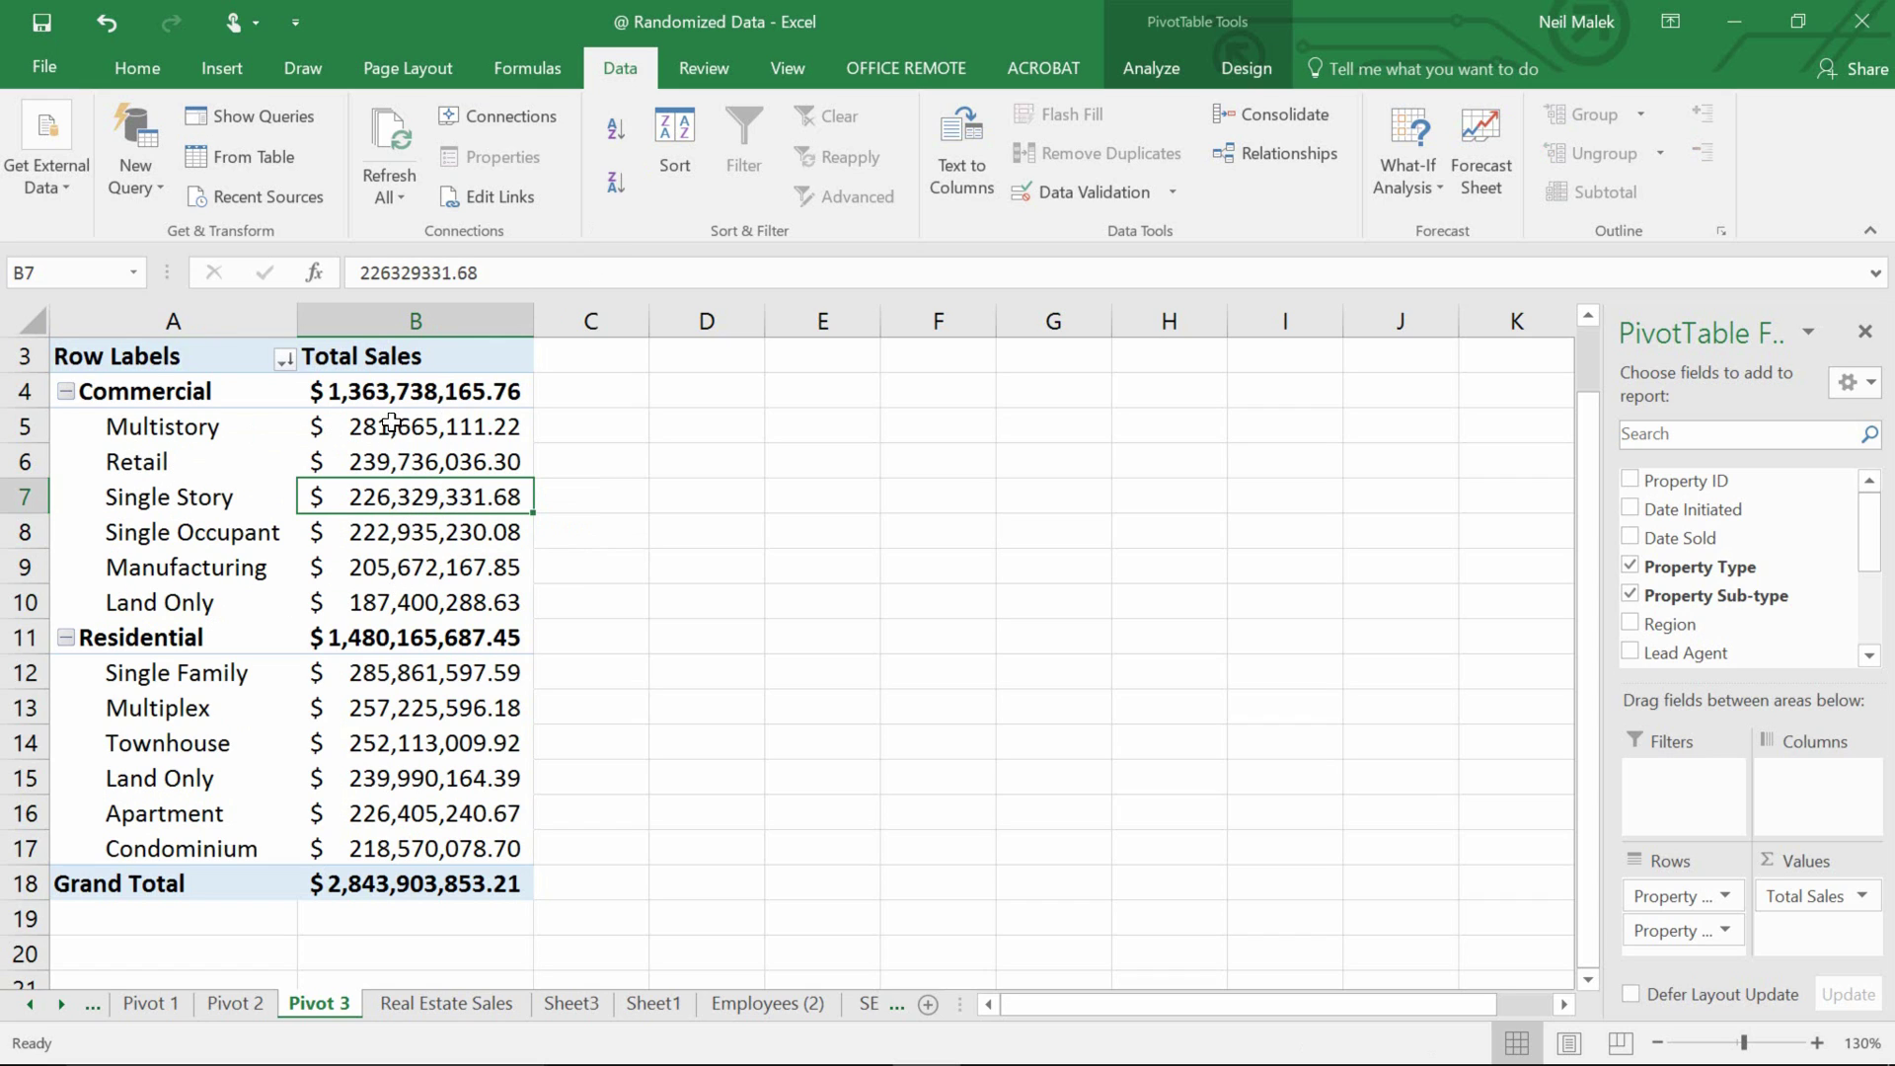
mouse_move(410, 537)
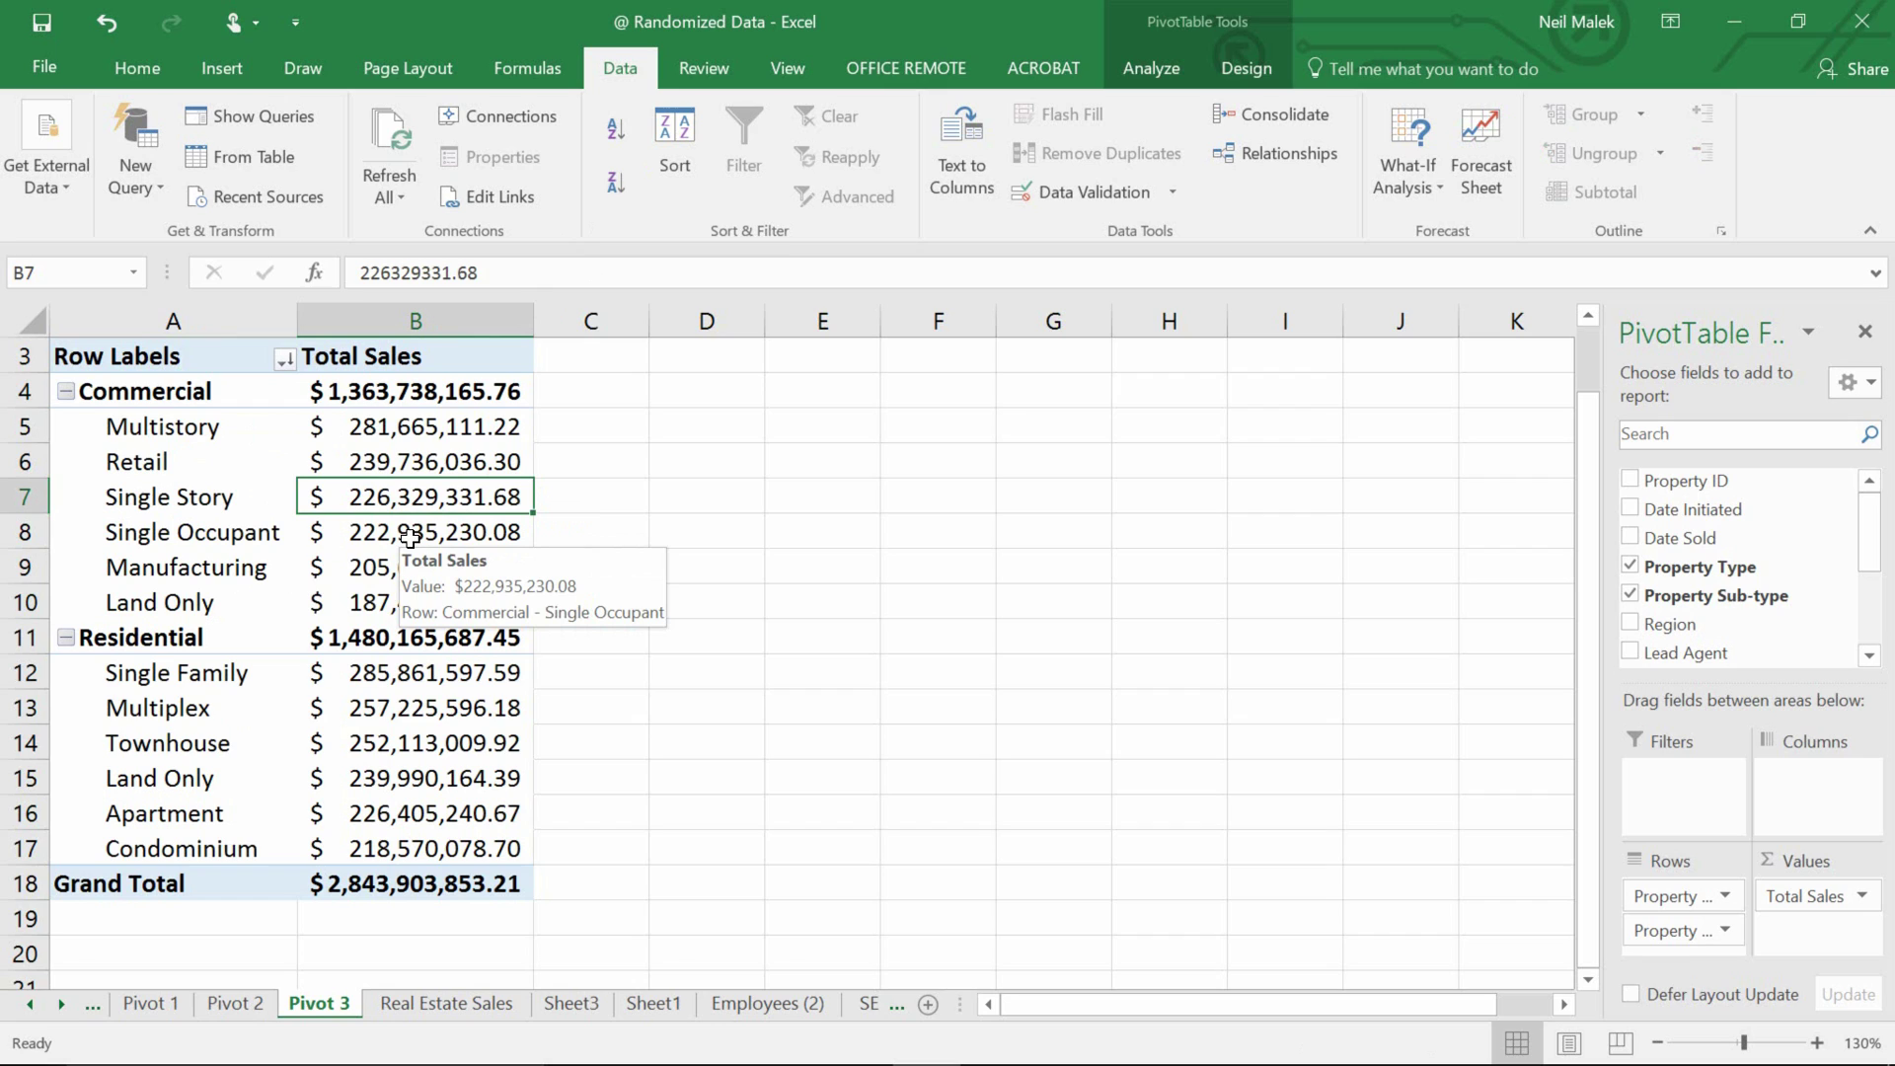
click(164, 1005)
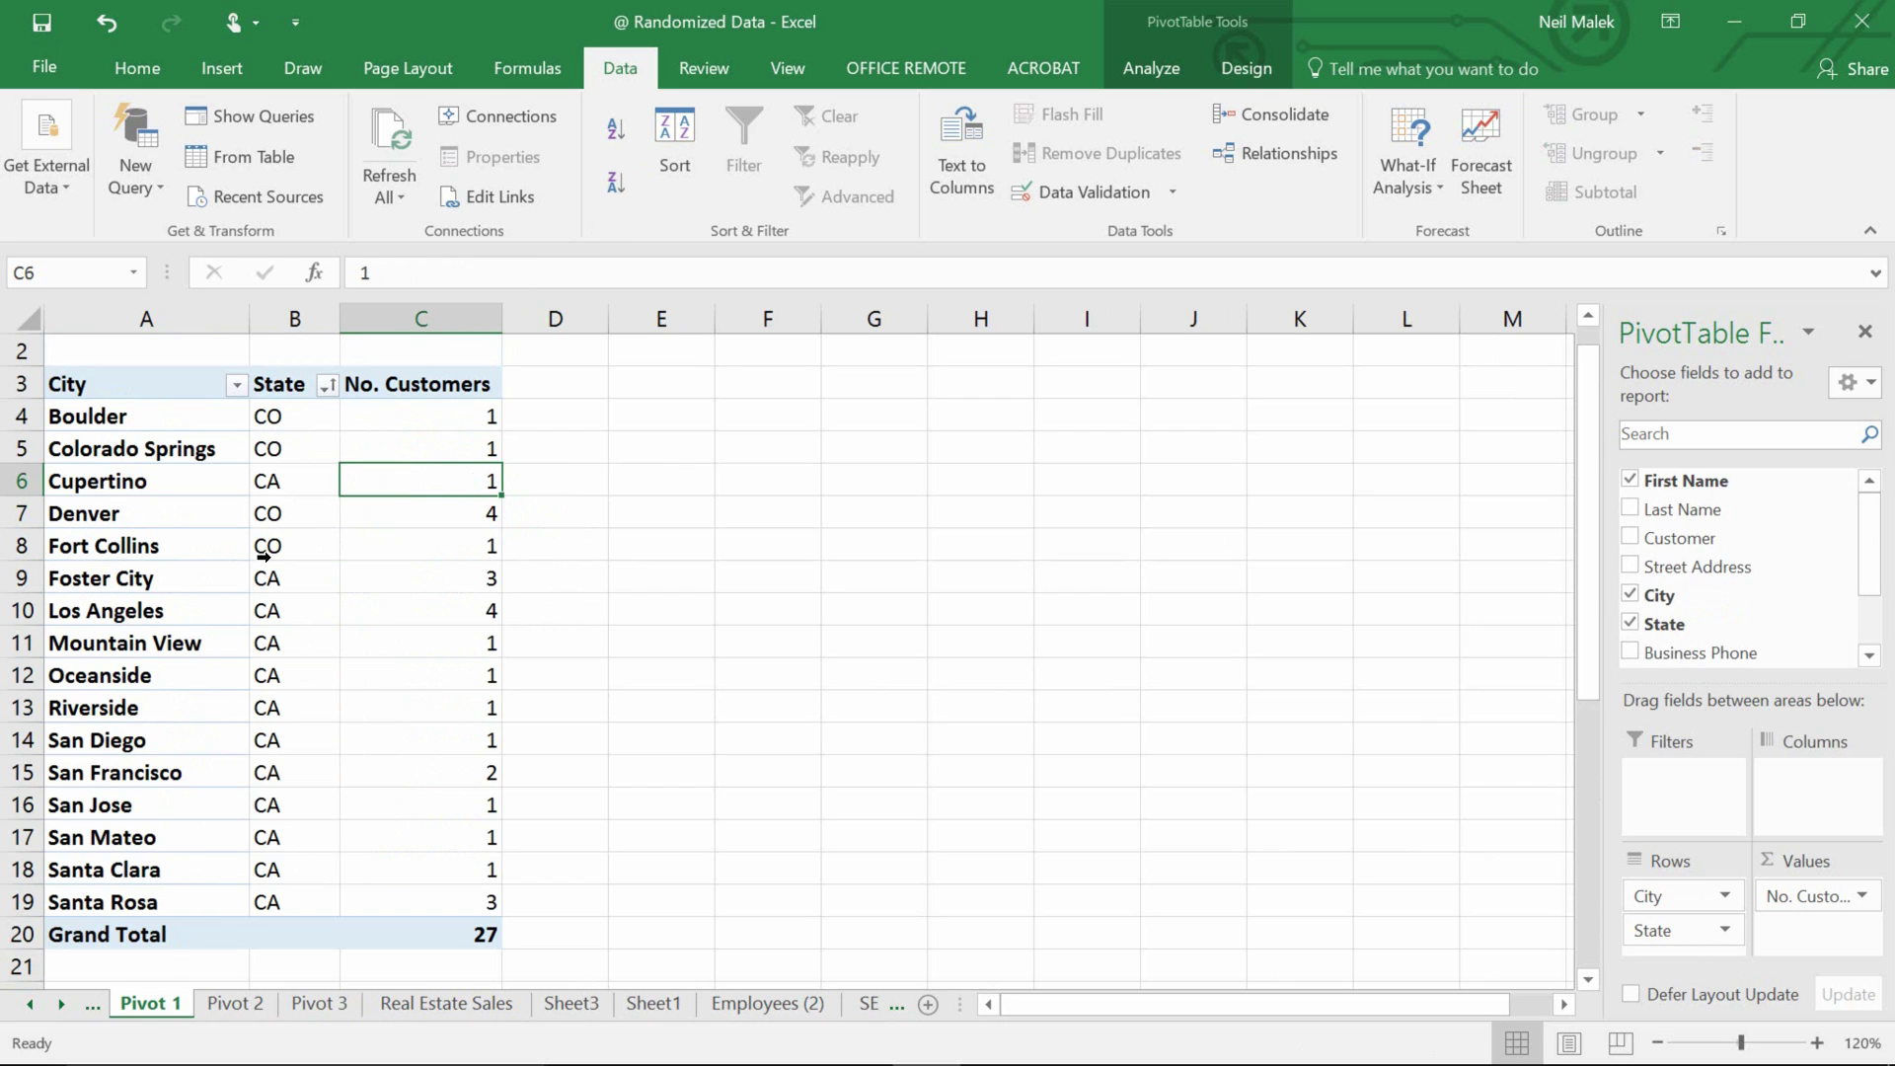
- Switch Pivot 3's report layout to Tabular Form
click(321, 1010)
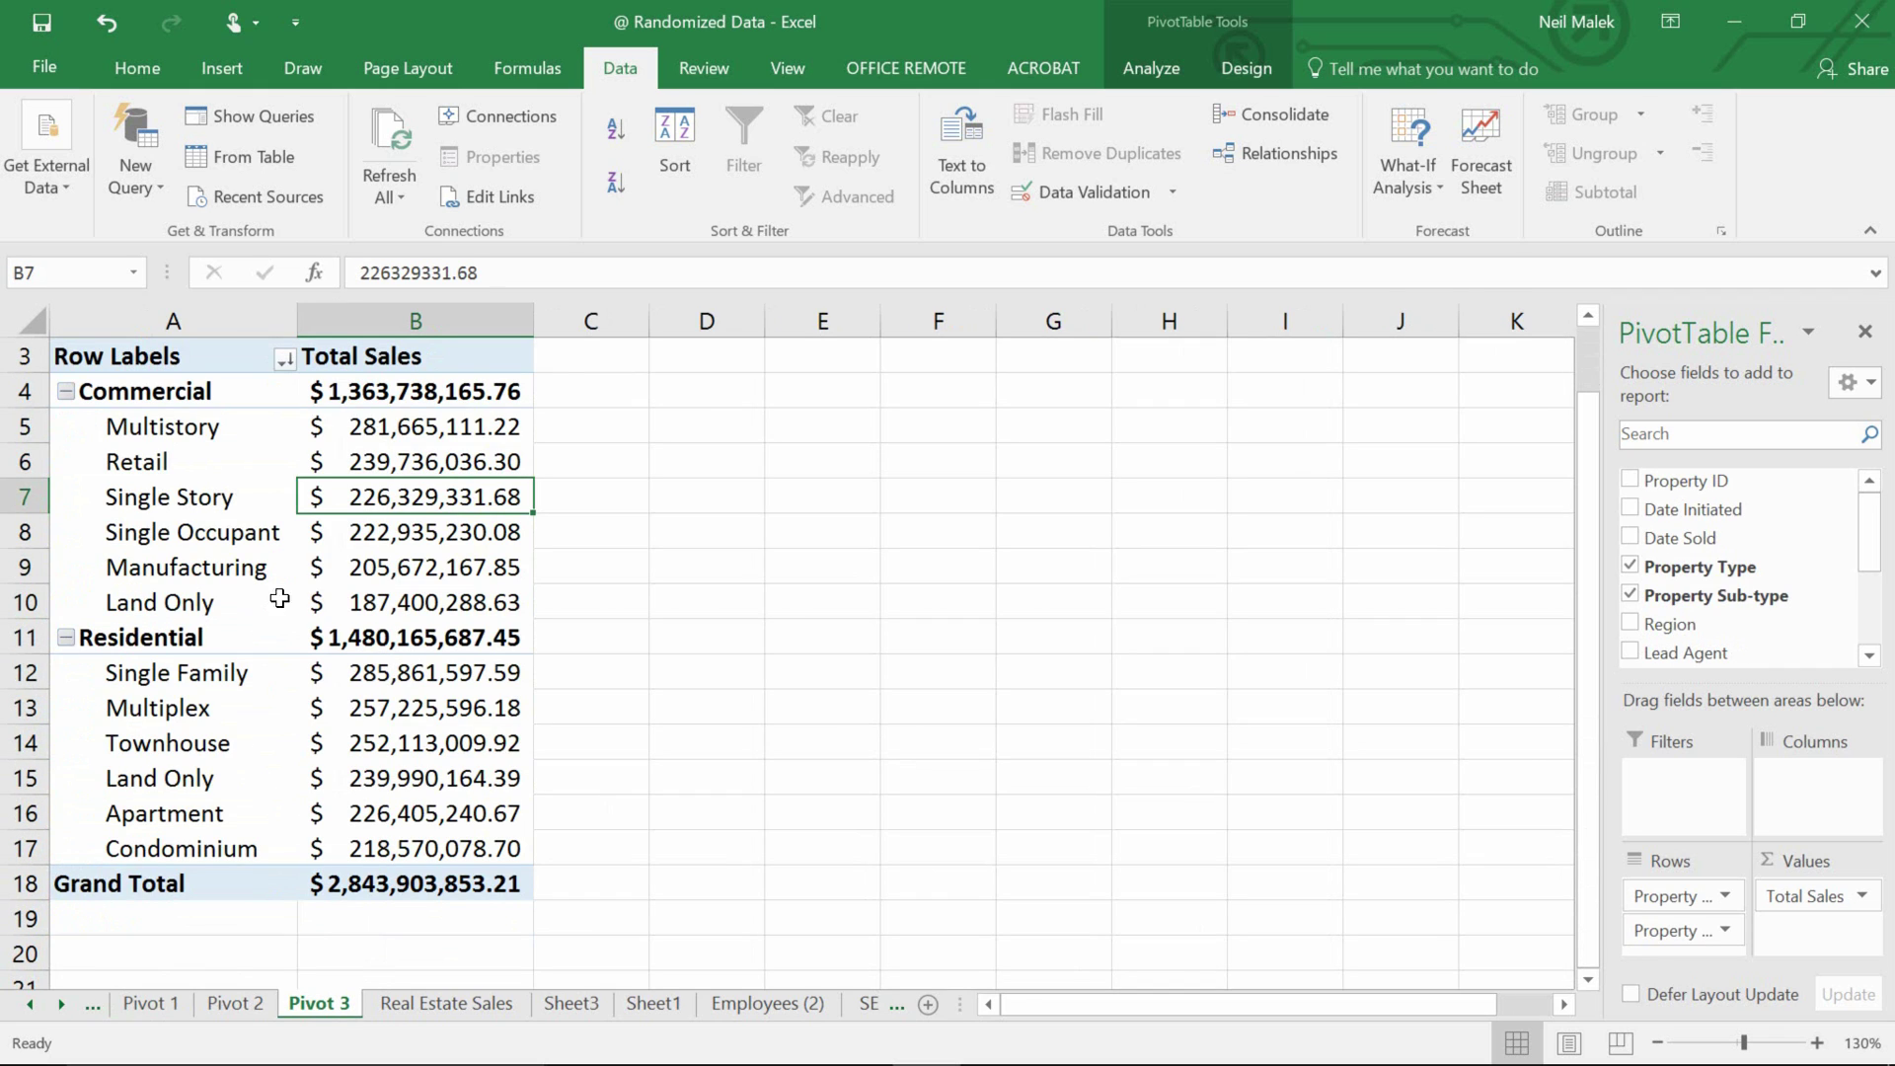
click(1220, 85)
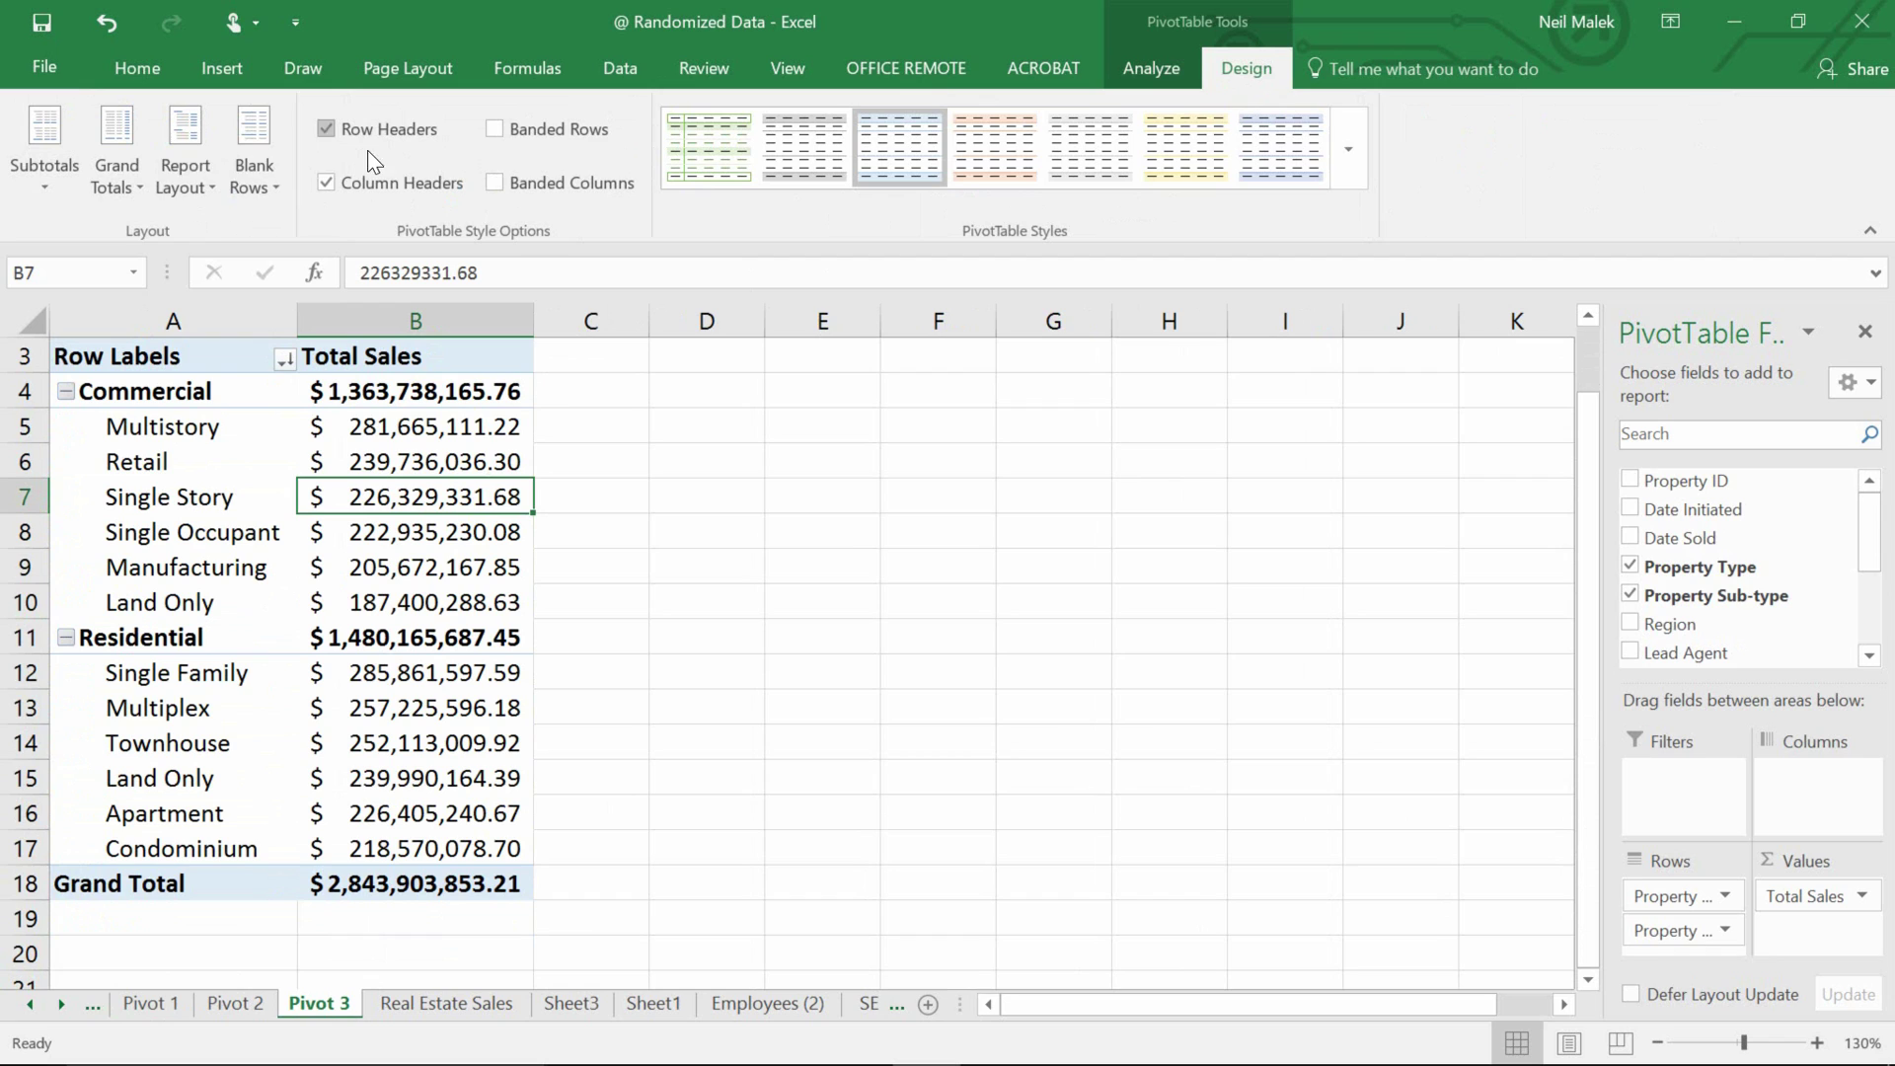
click(195, 187)
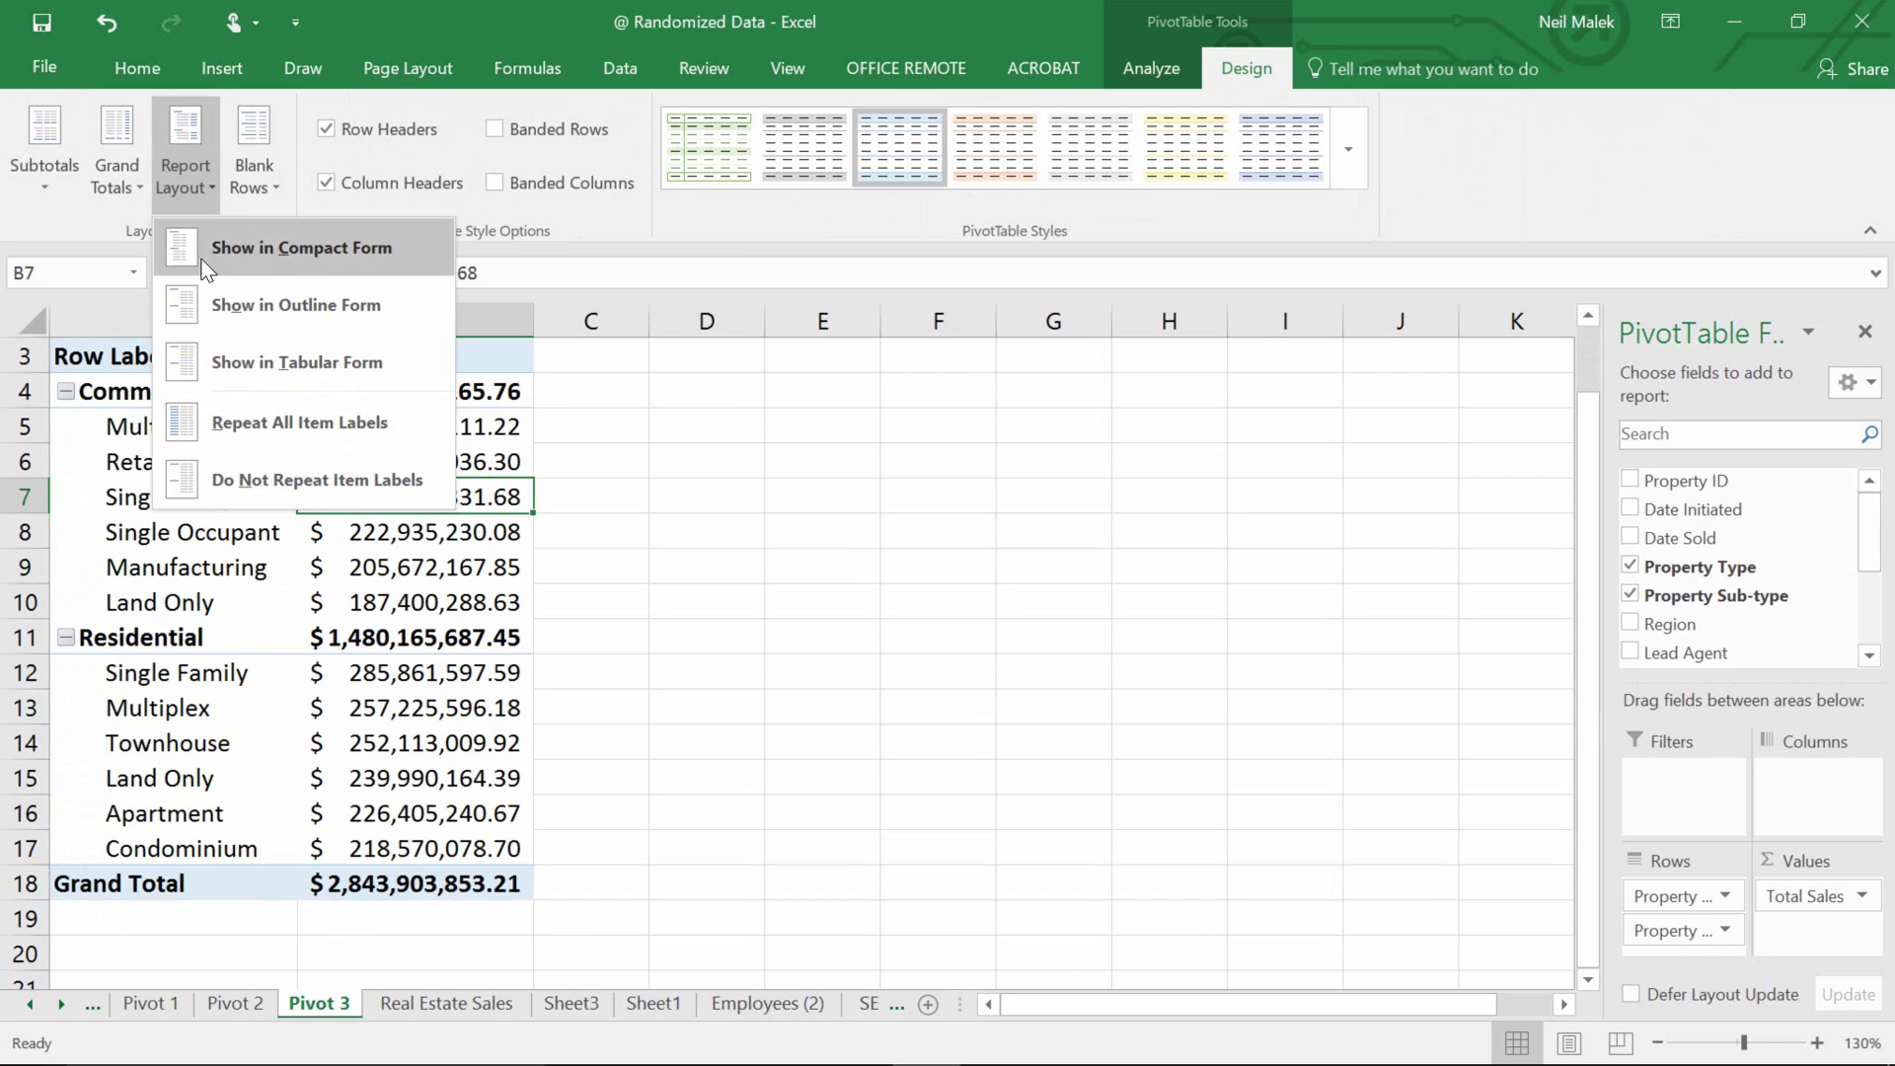
click(288, 365)
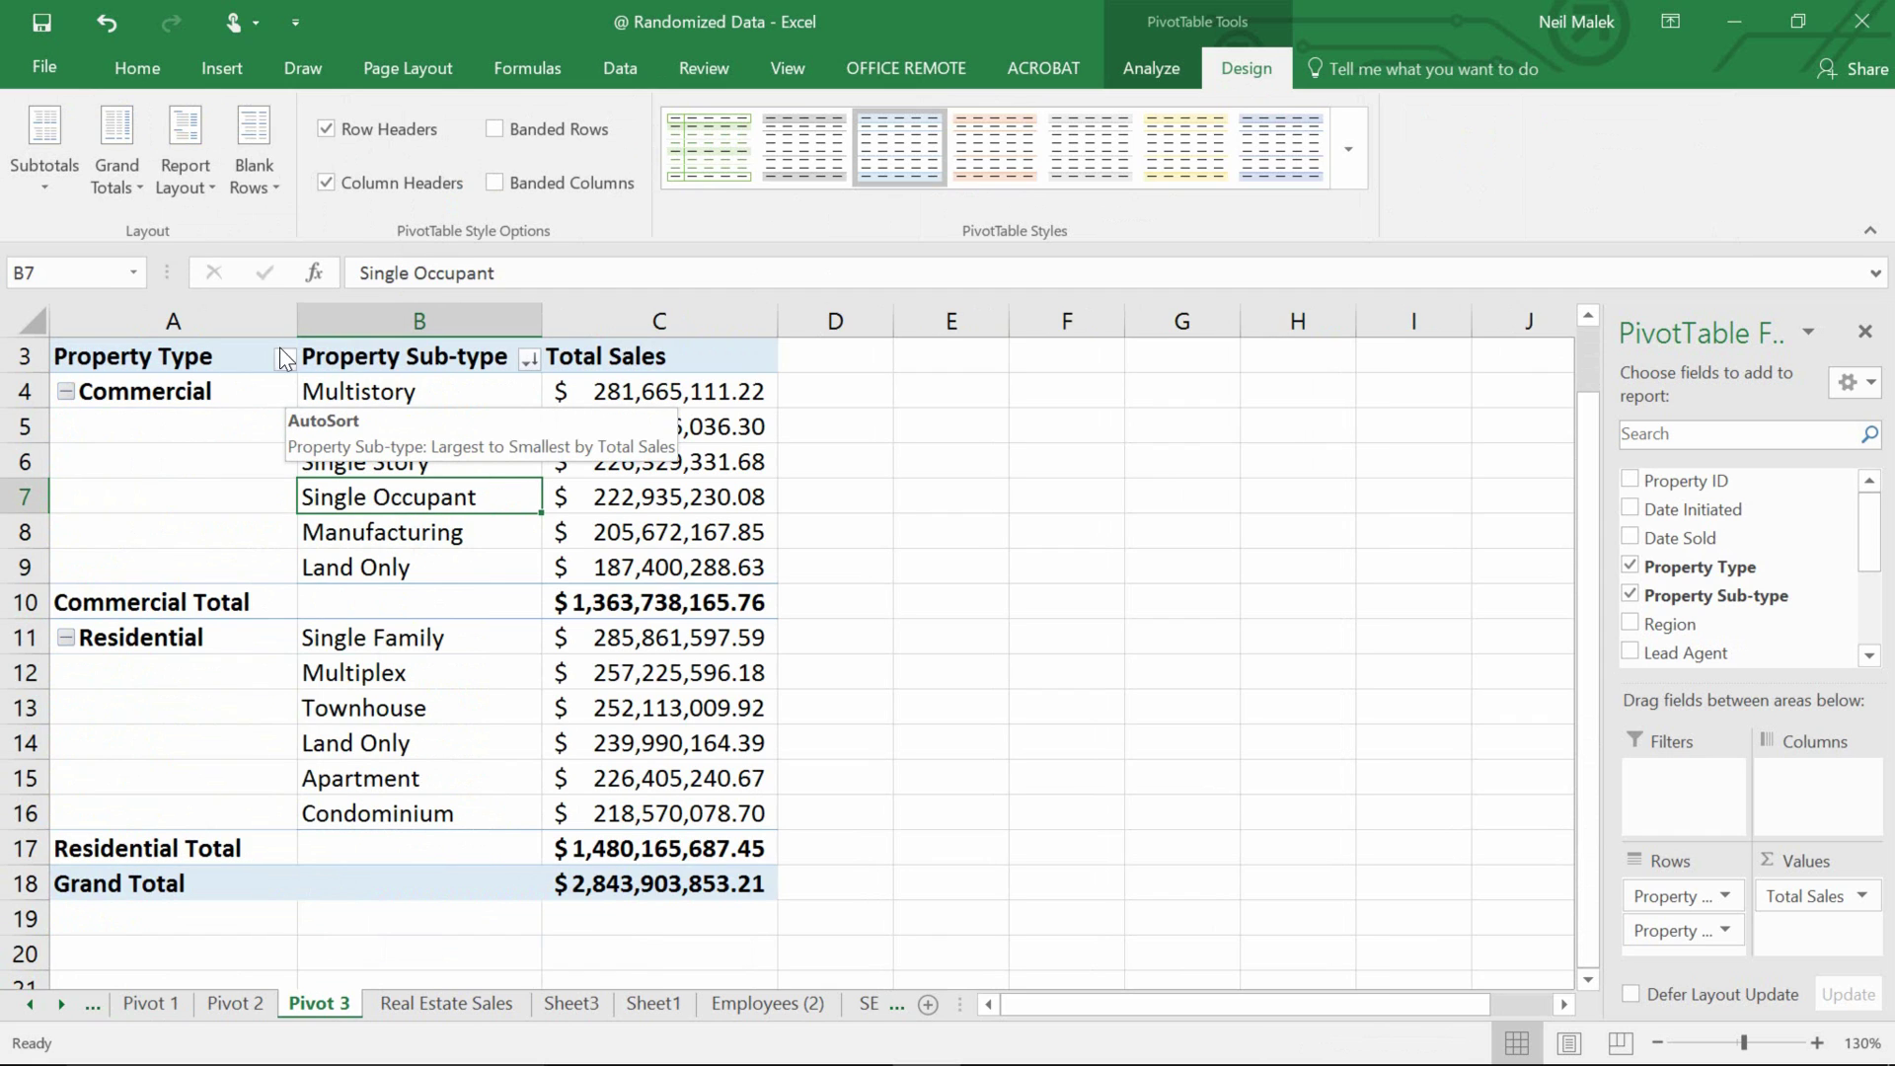
- Repeat all item labels and hide the Commercial and Residential subtotals
click(204, 186)
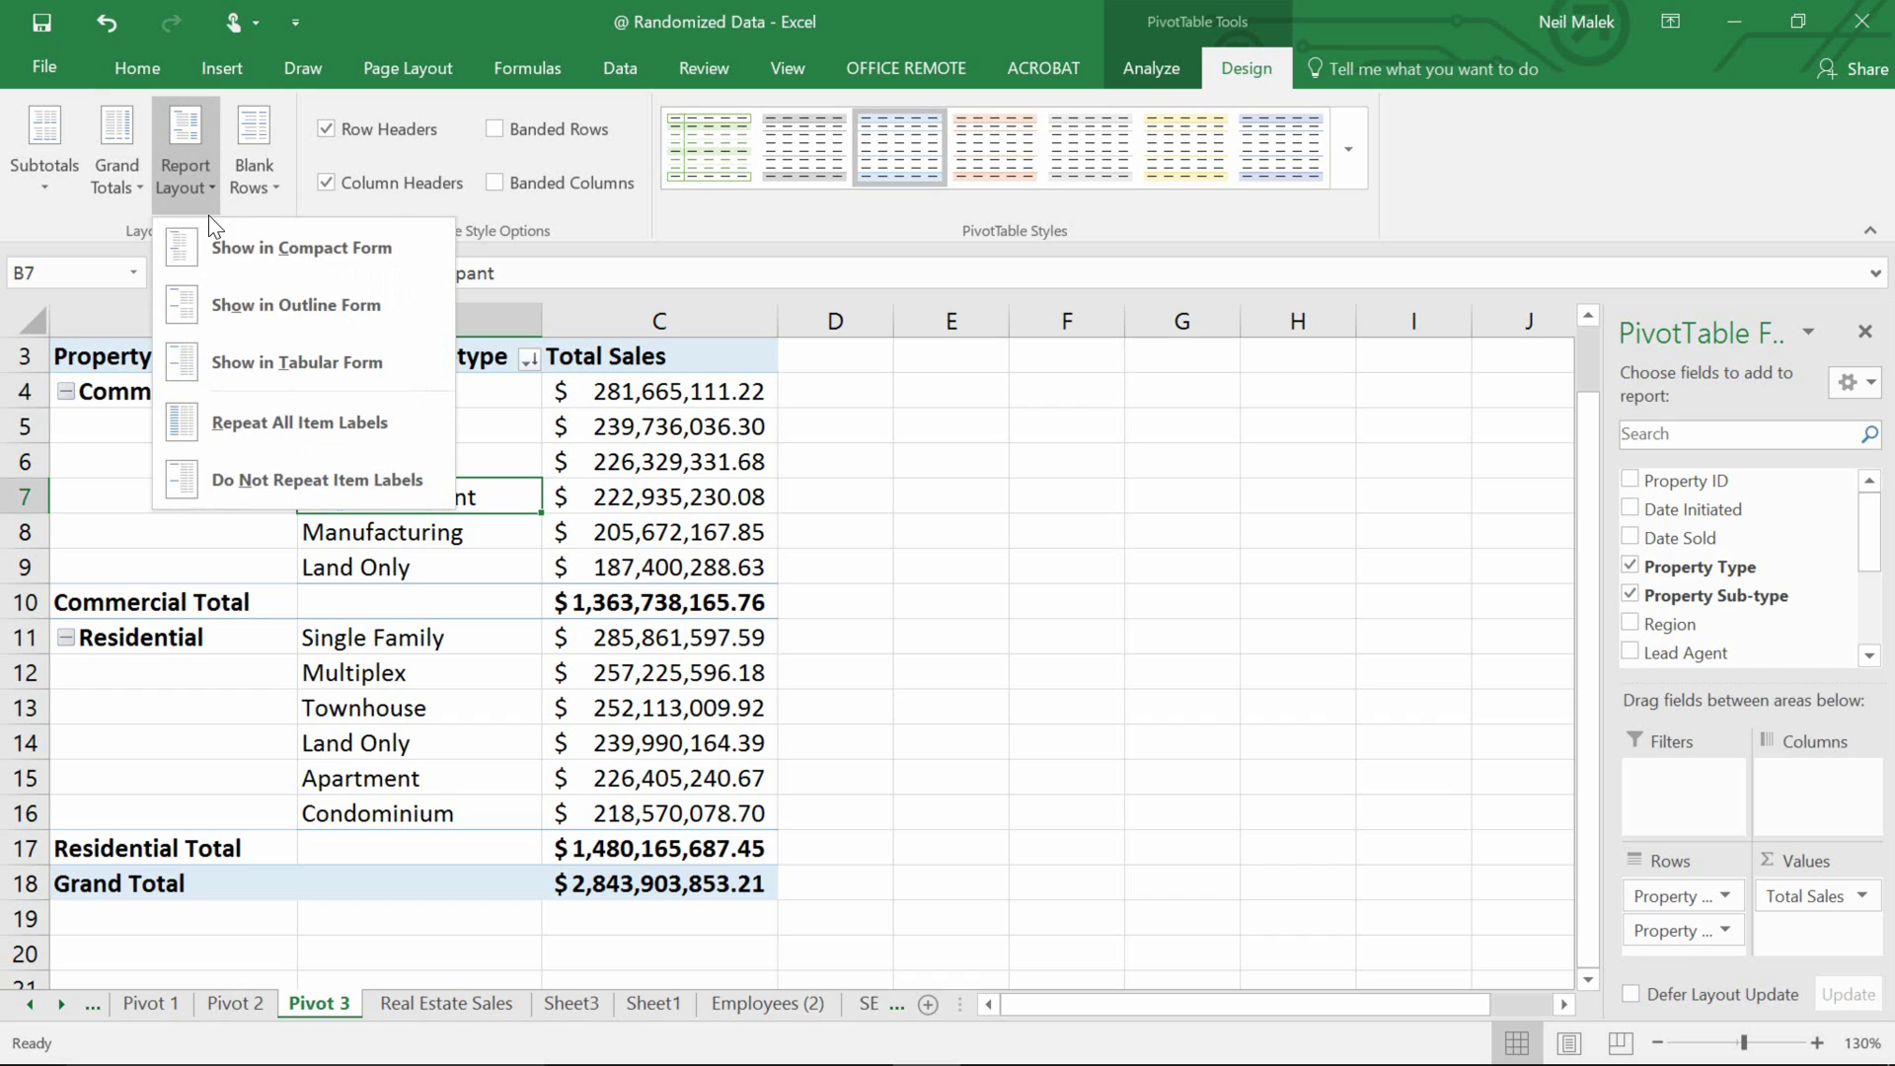
click(256, 422)
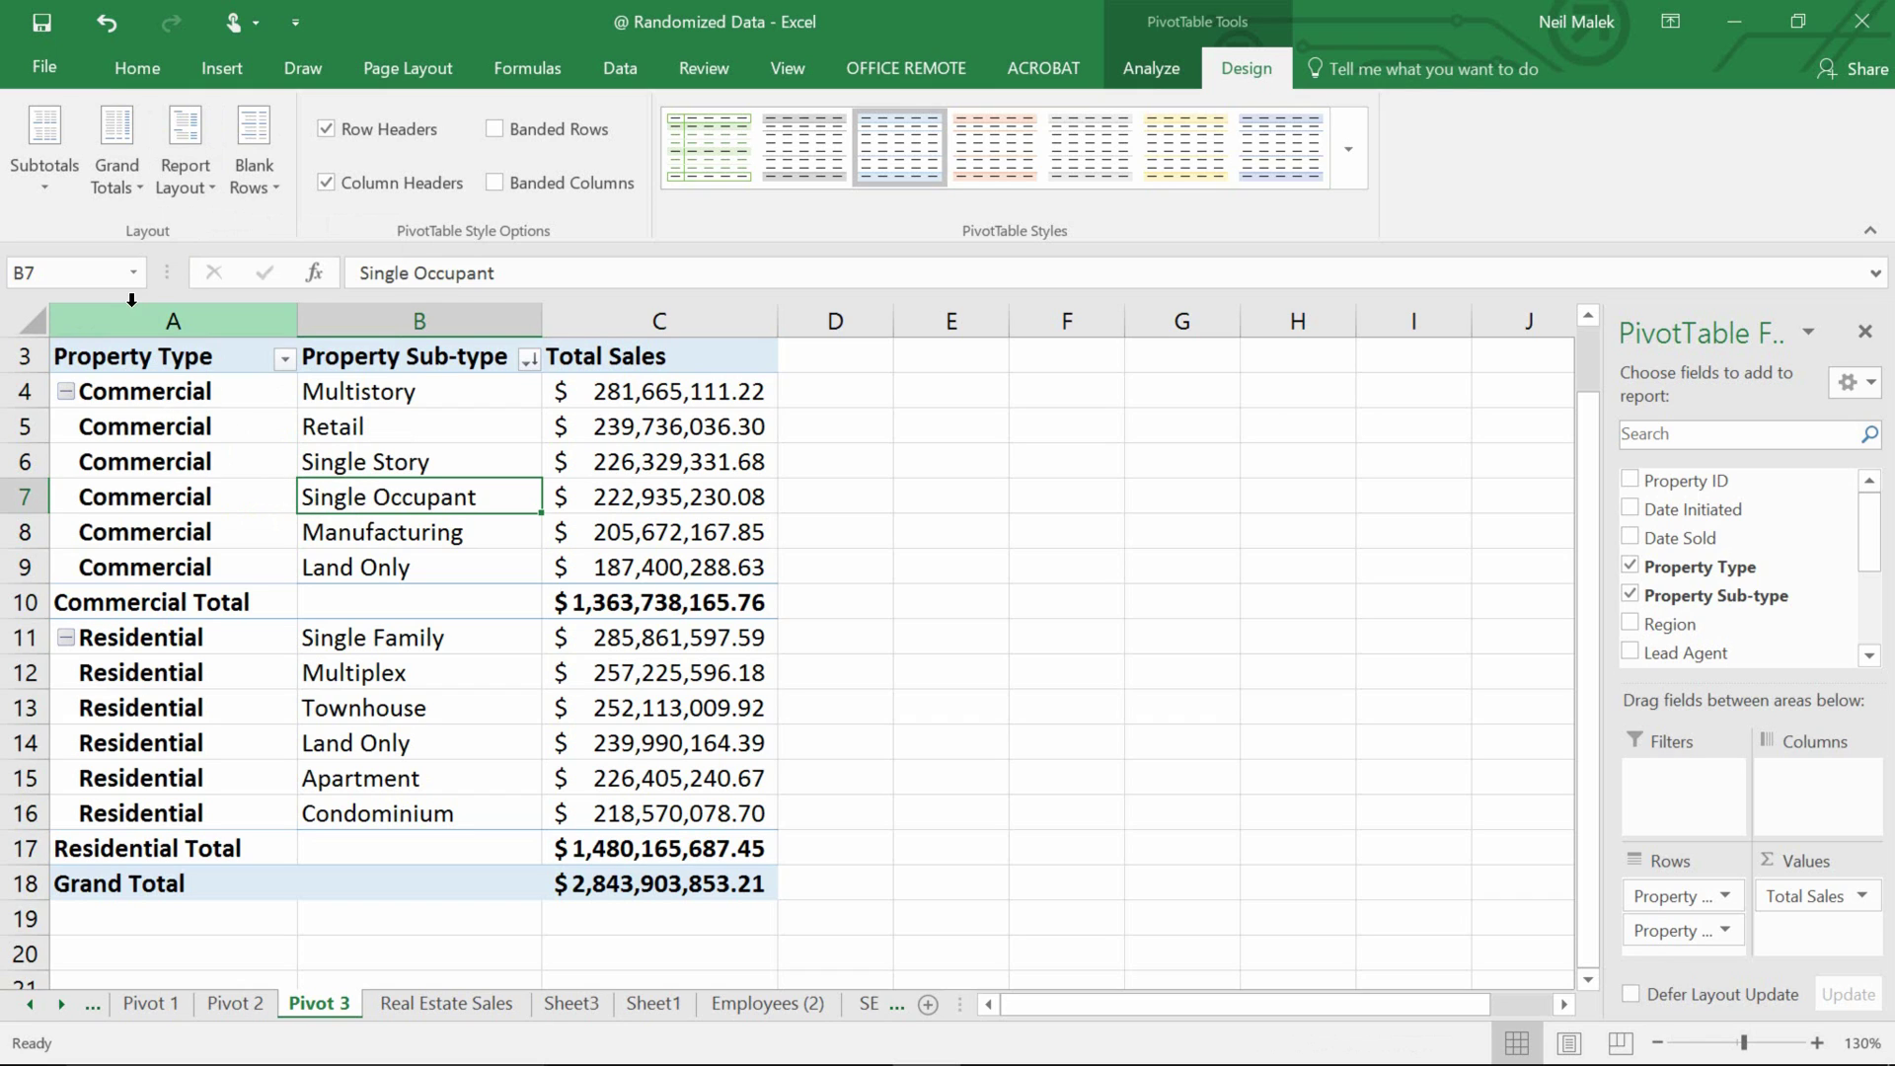
click(49, 184)
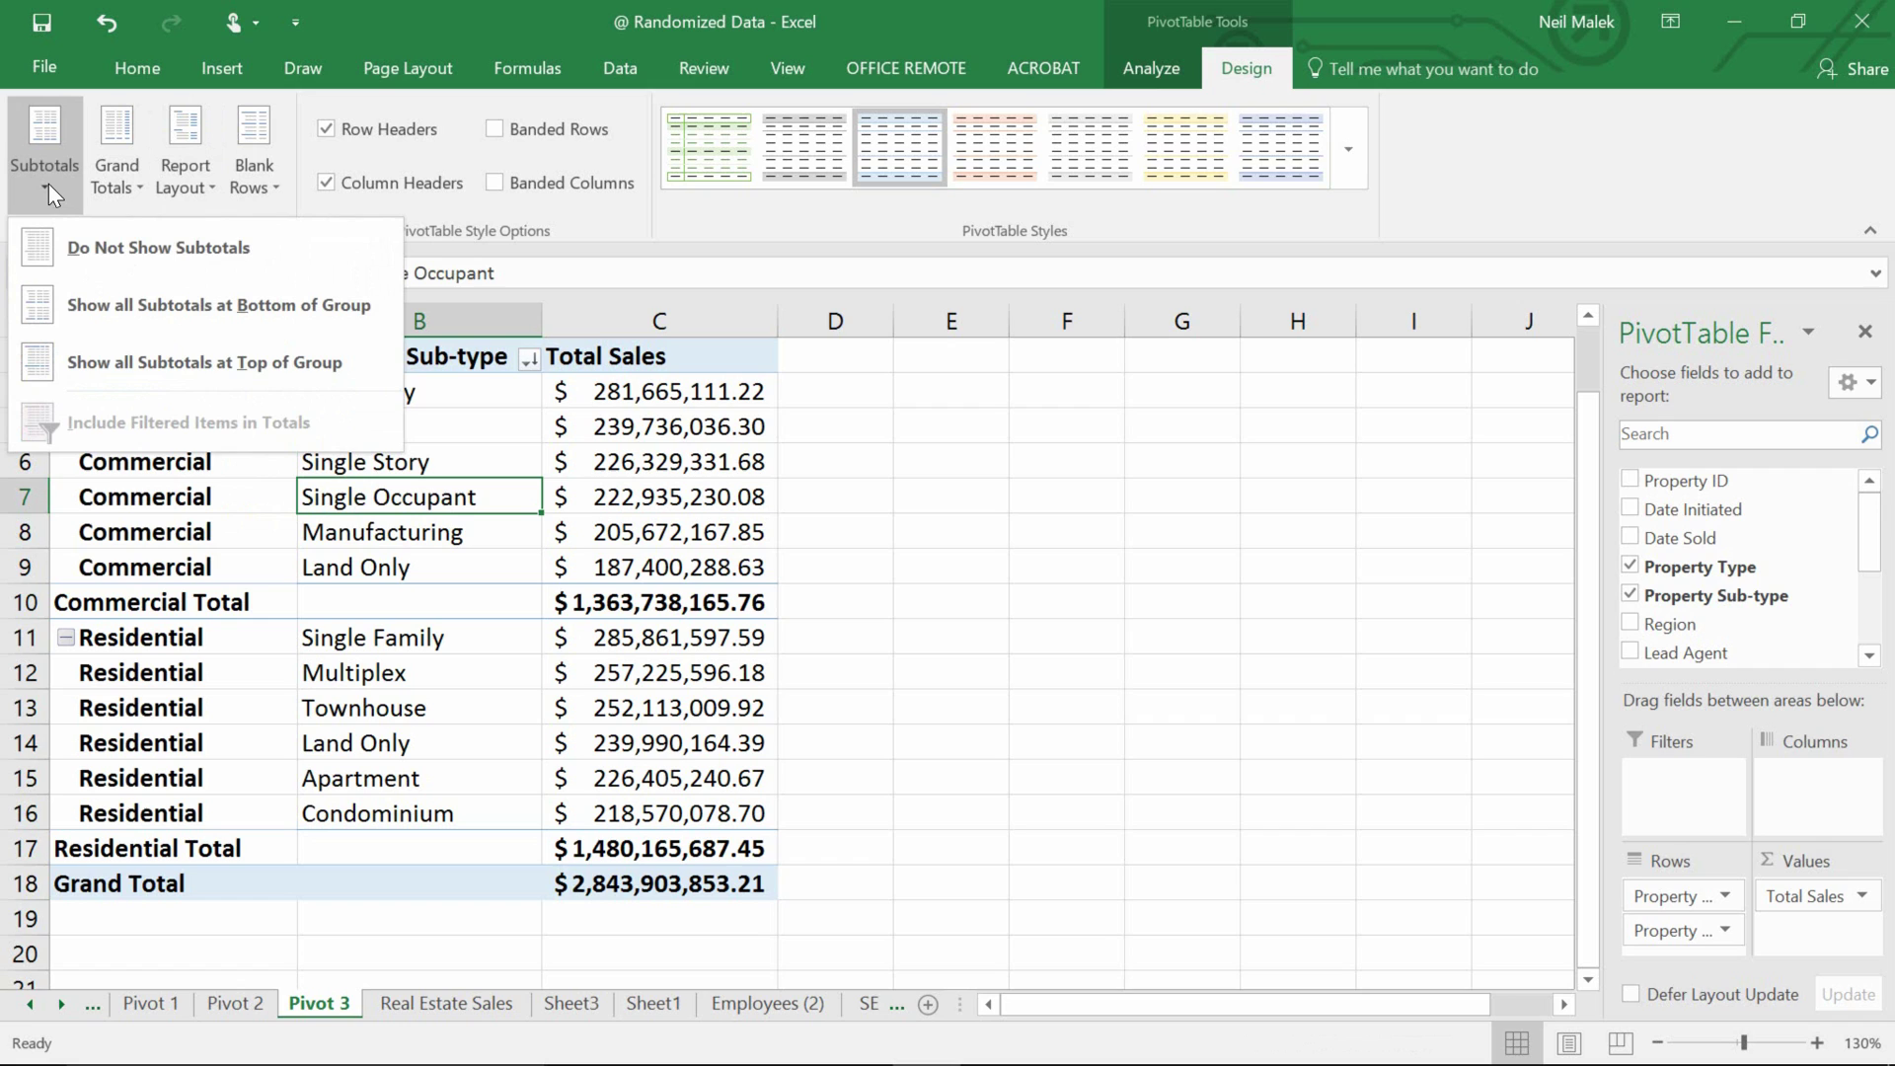
click(67, 244)
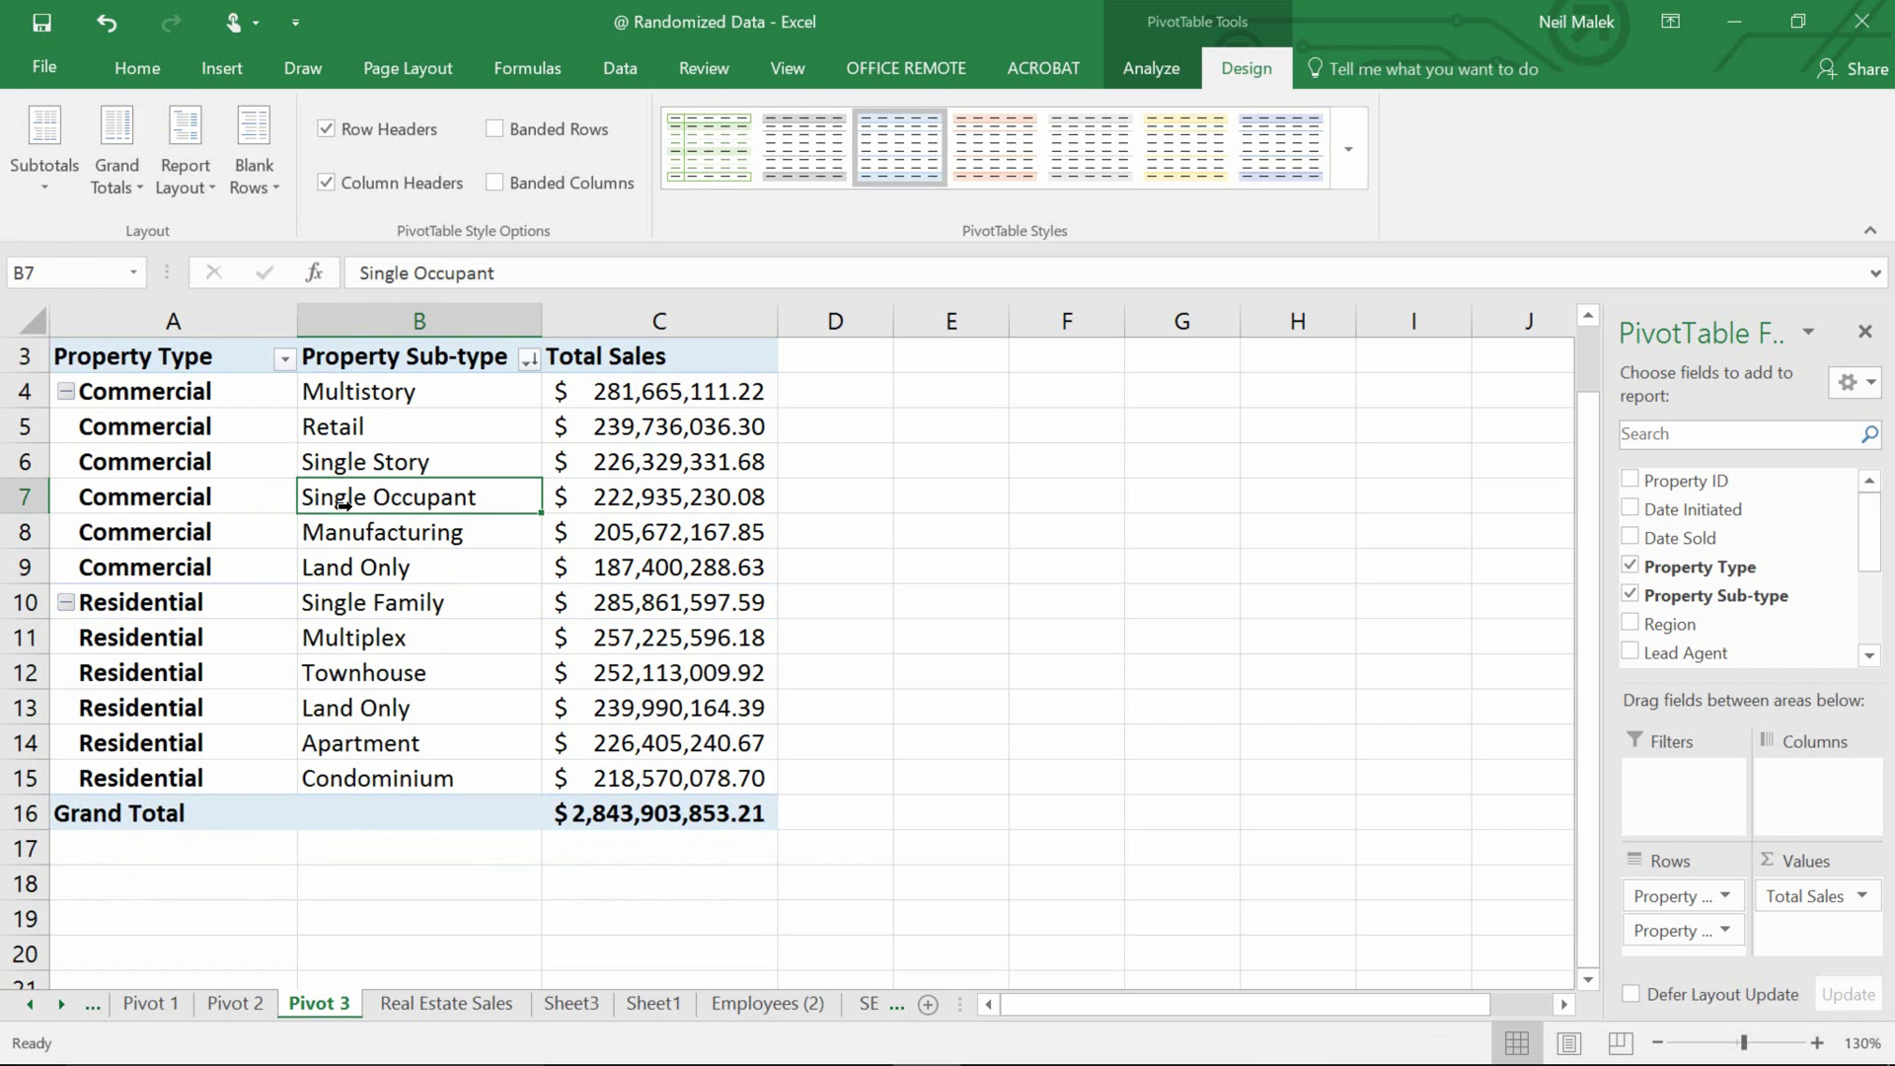
- Turn off the +/- buttons in Pivot 3, check Pivot 1, then return to Pivot 3
click(1152, 71)
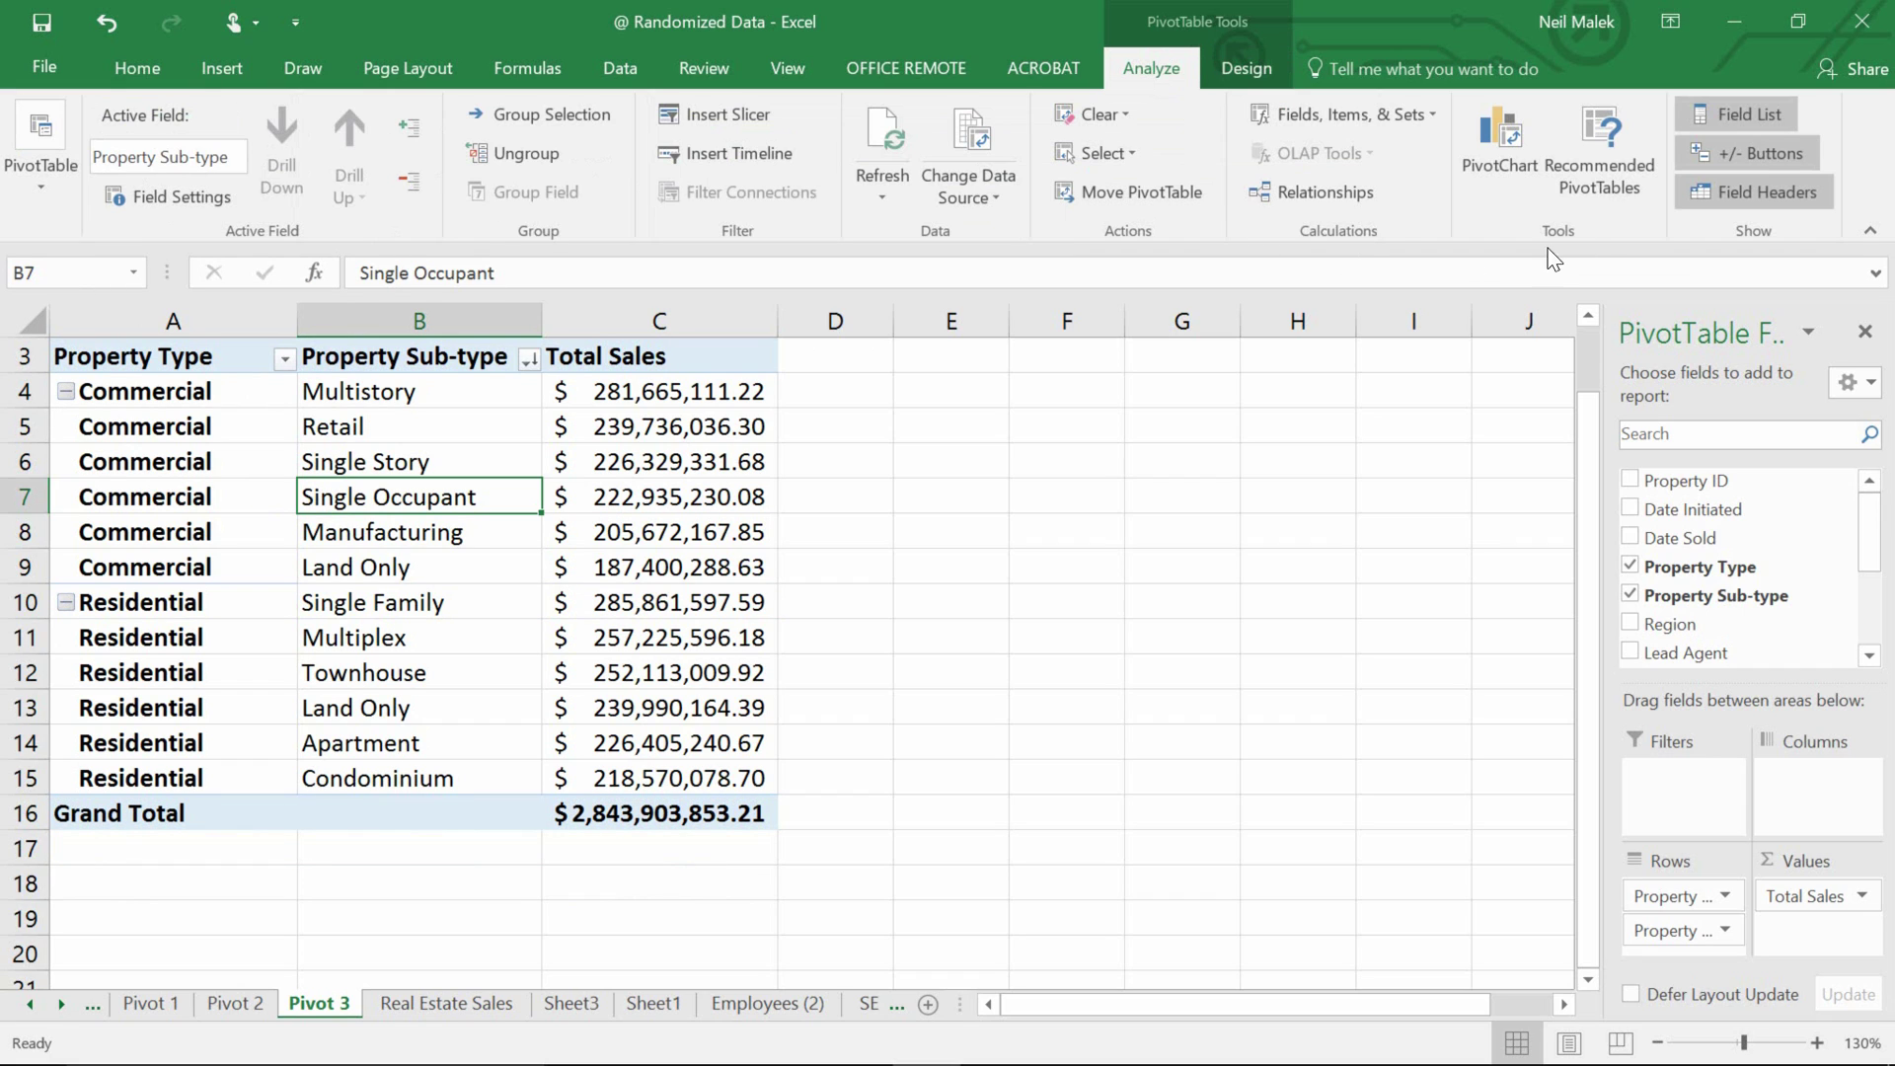
click(1744, 150)
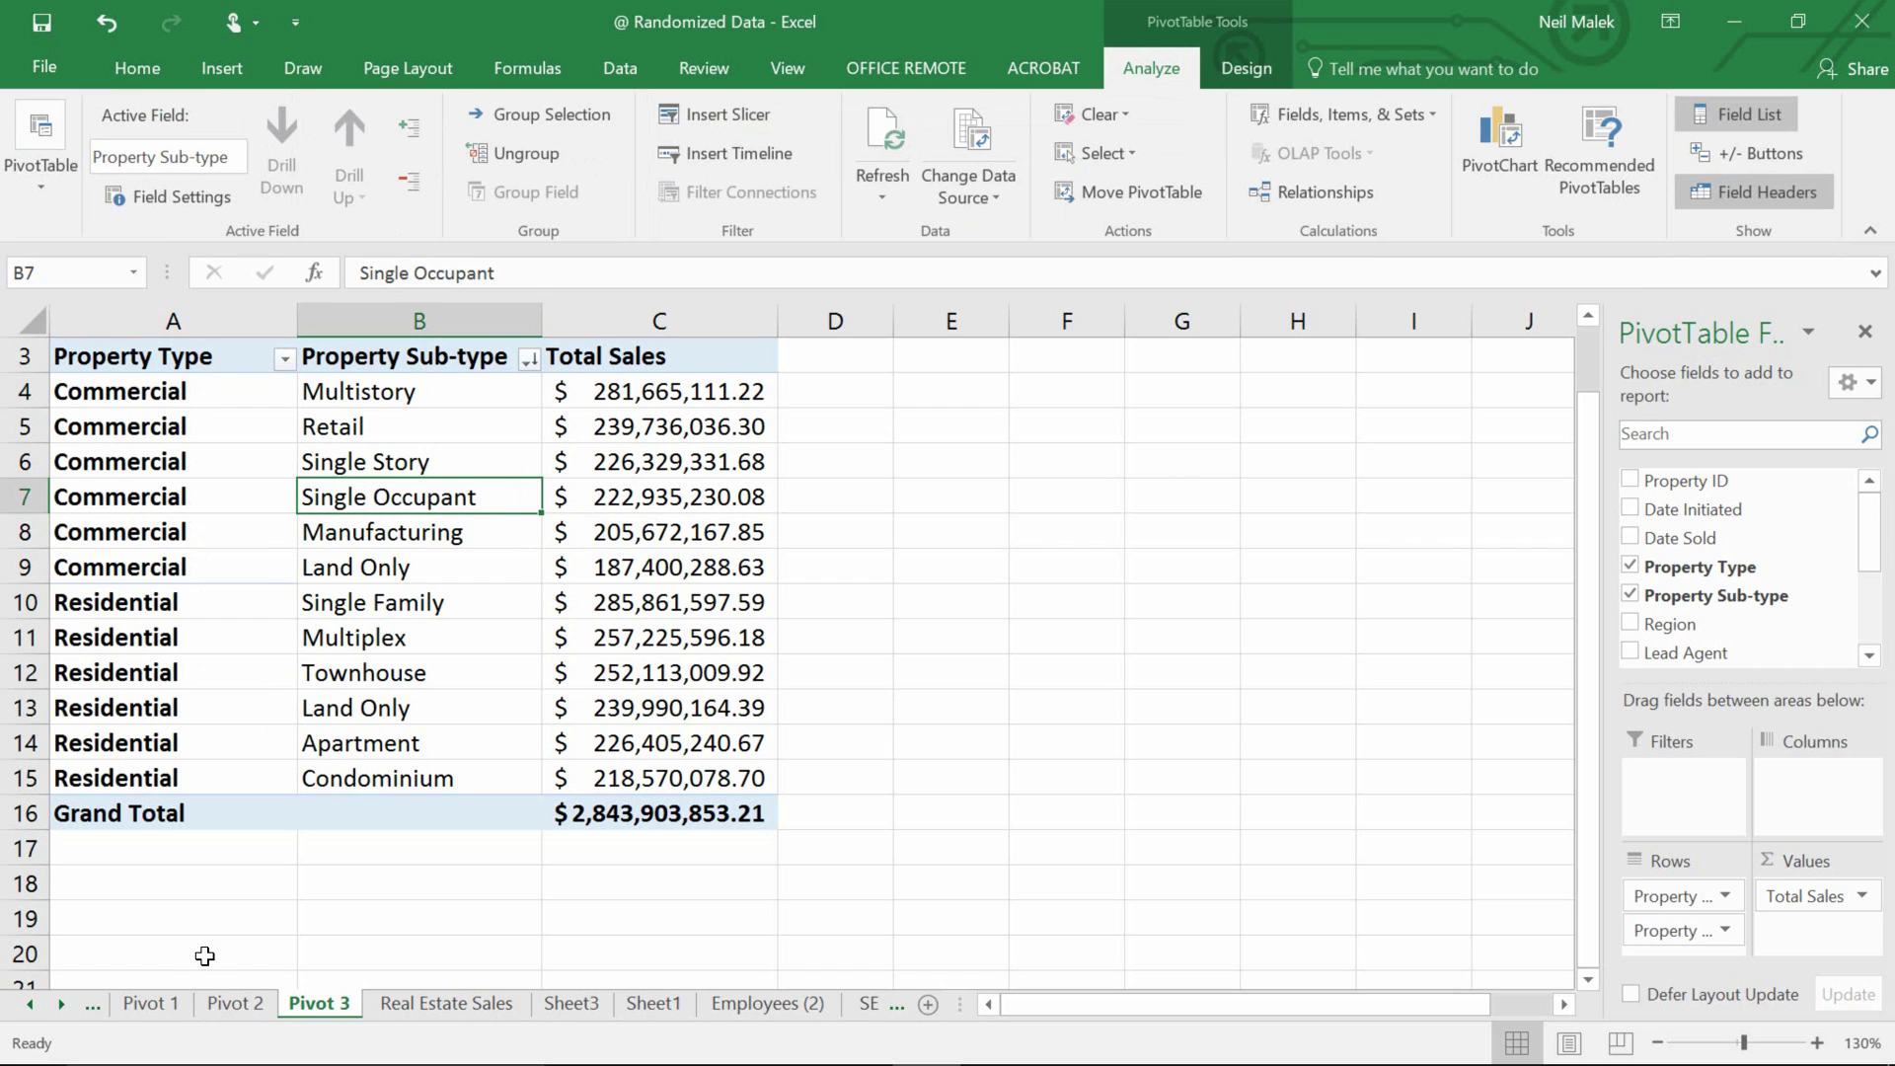
click(176, 1005)
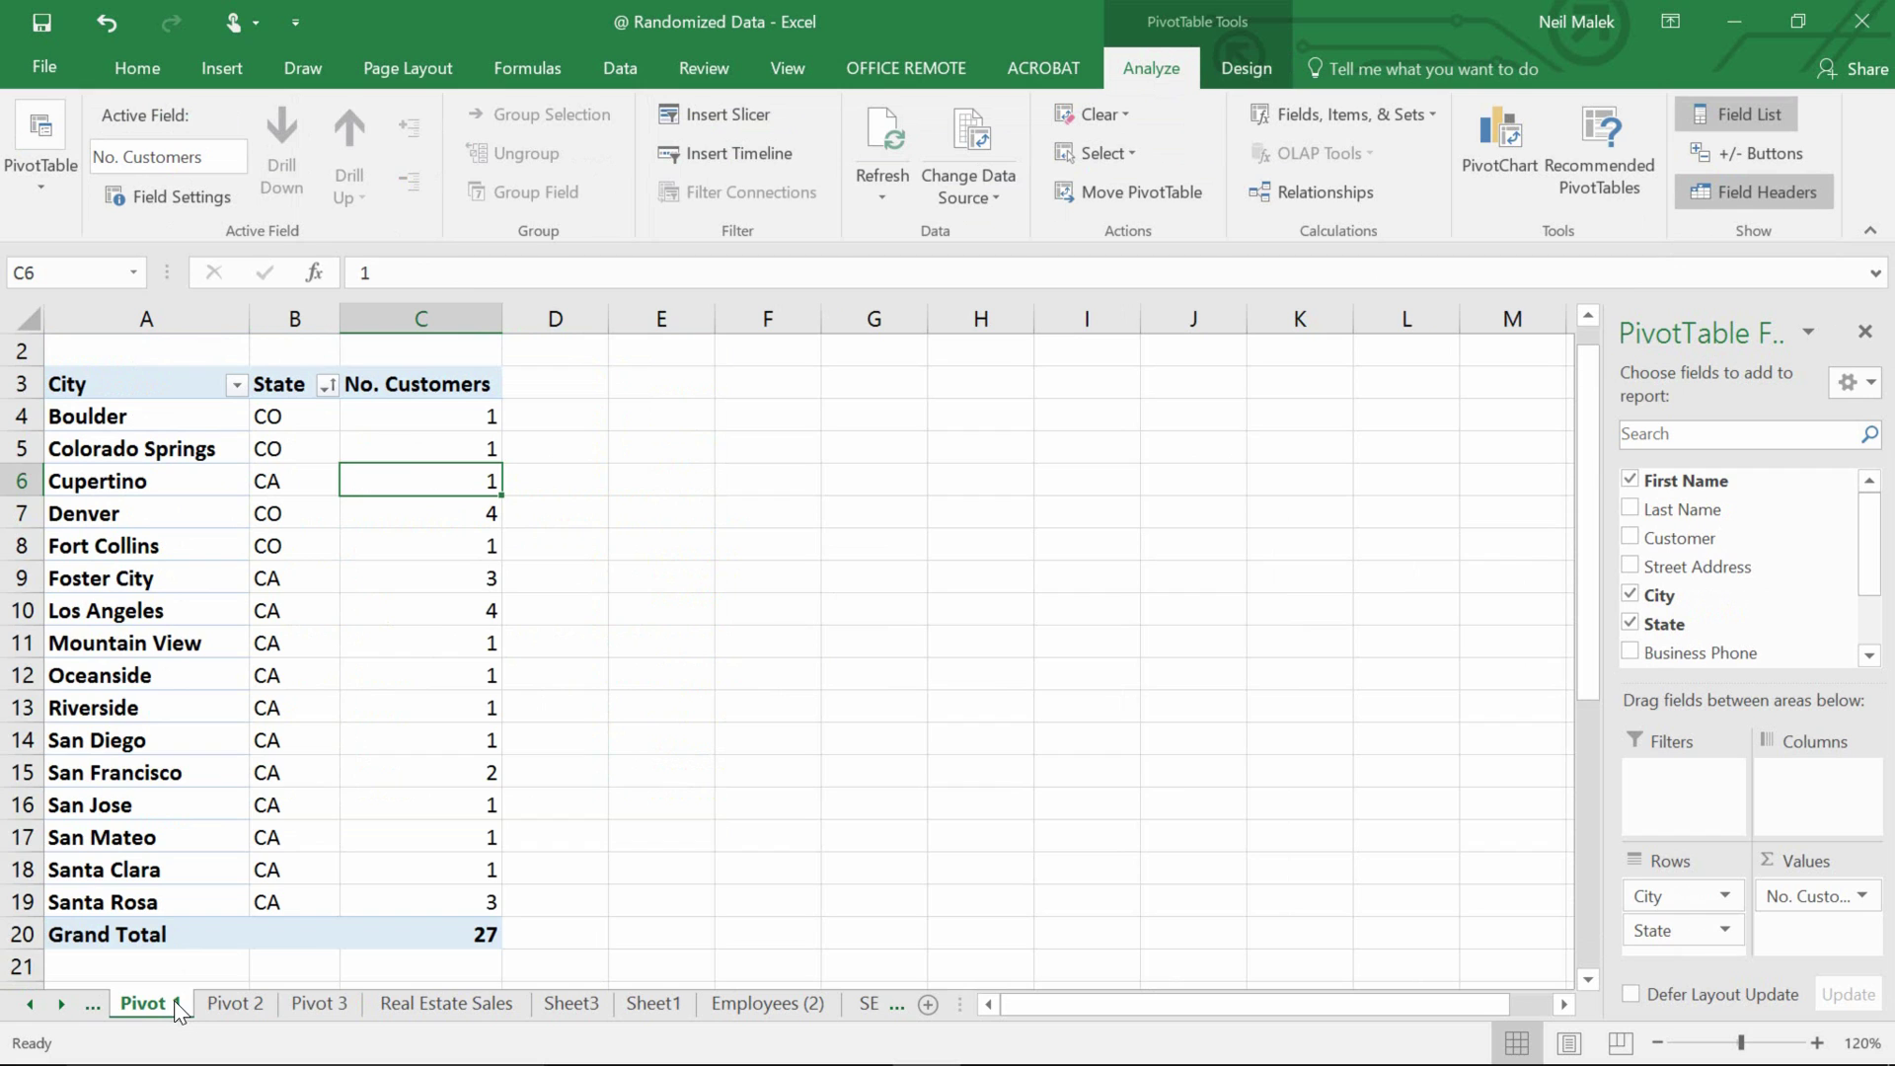
click(324, 1005)
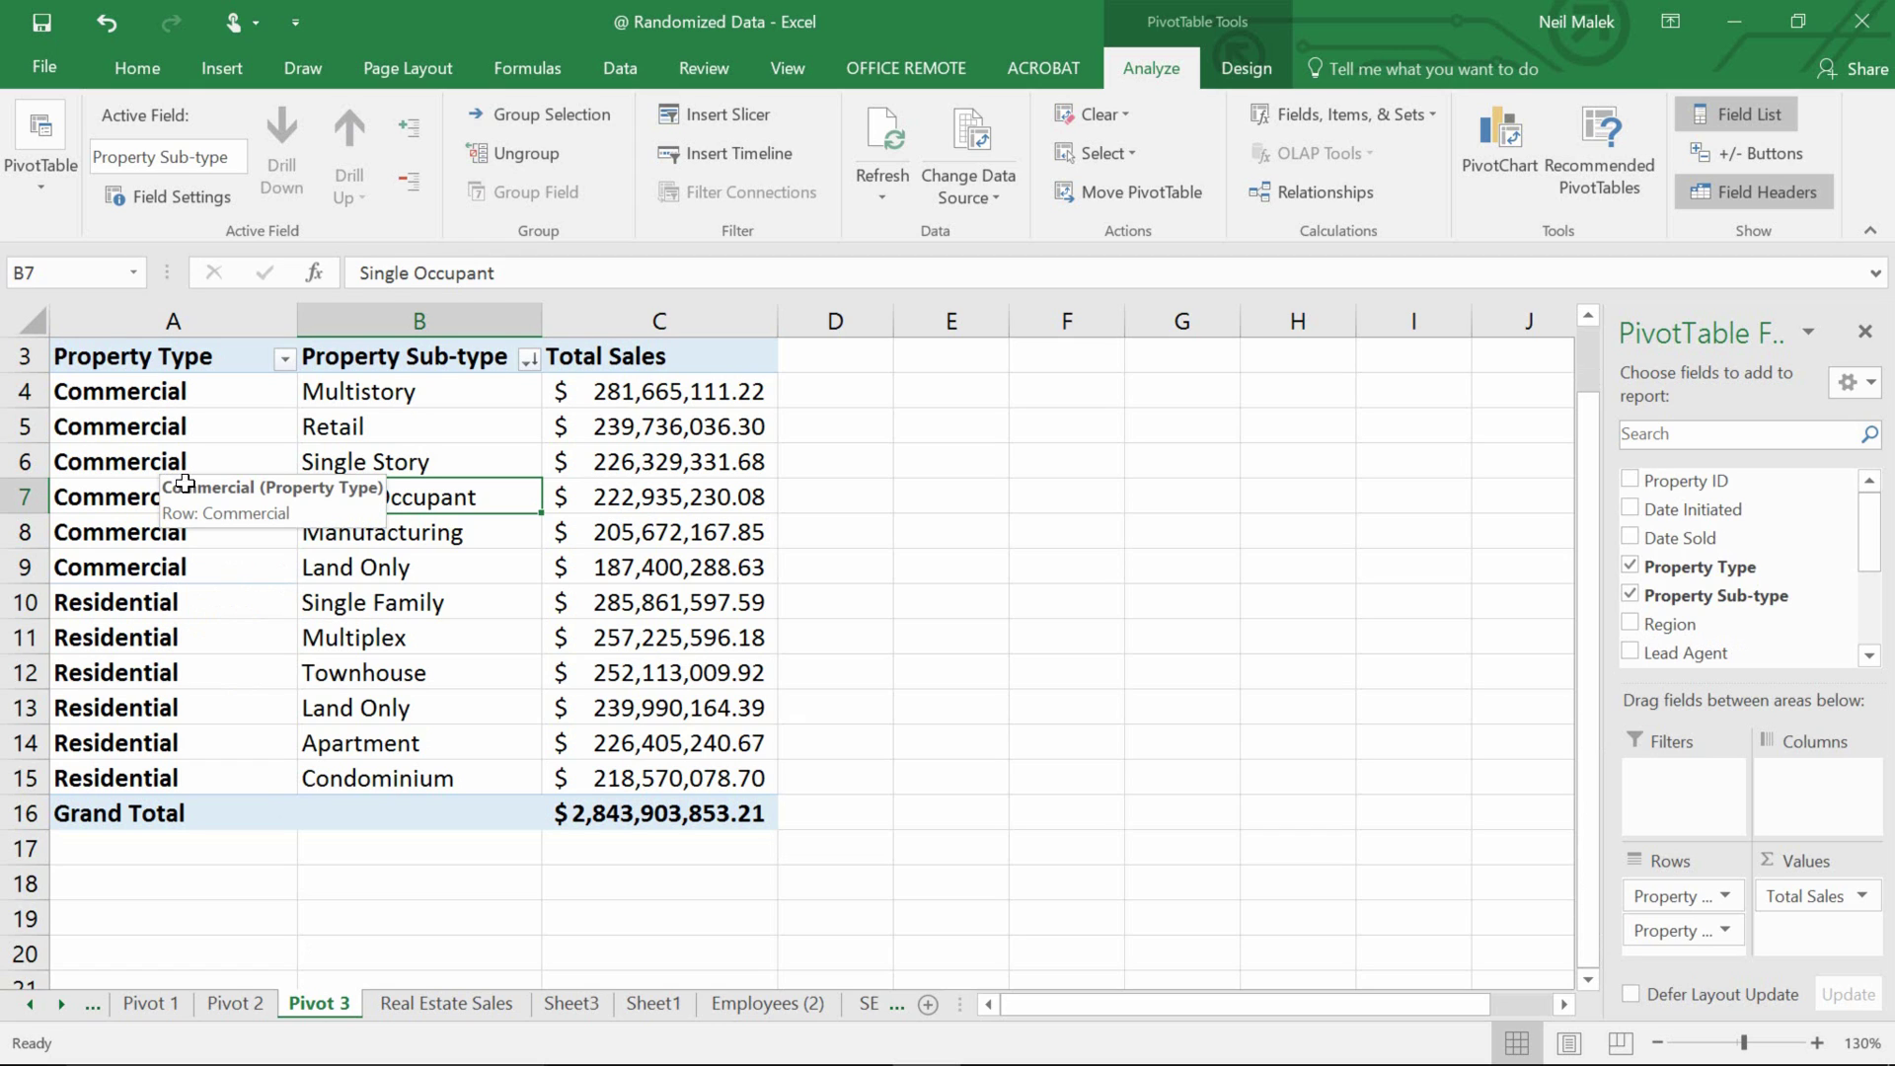
- Sort Pivot 3 sub-types by Total Sales from smallest to largest
click(612, 471)
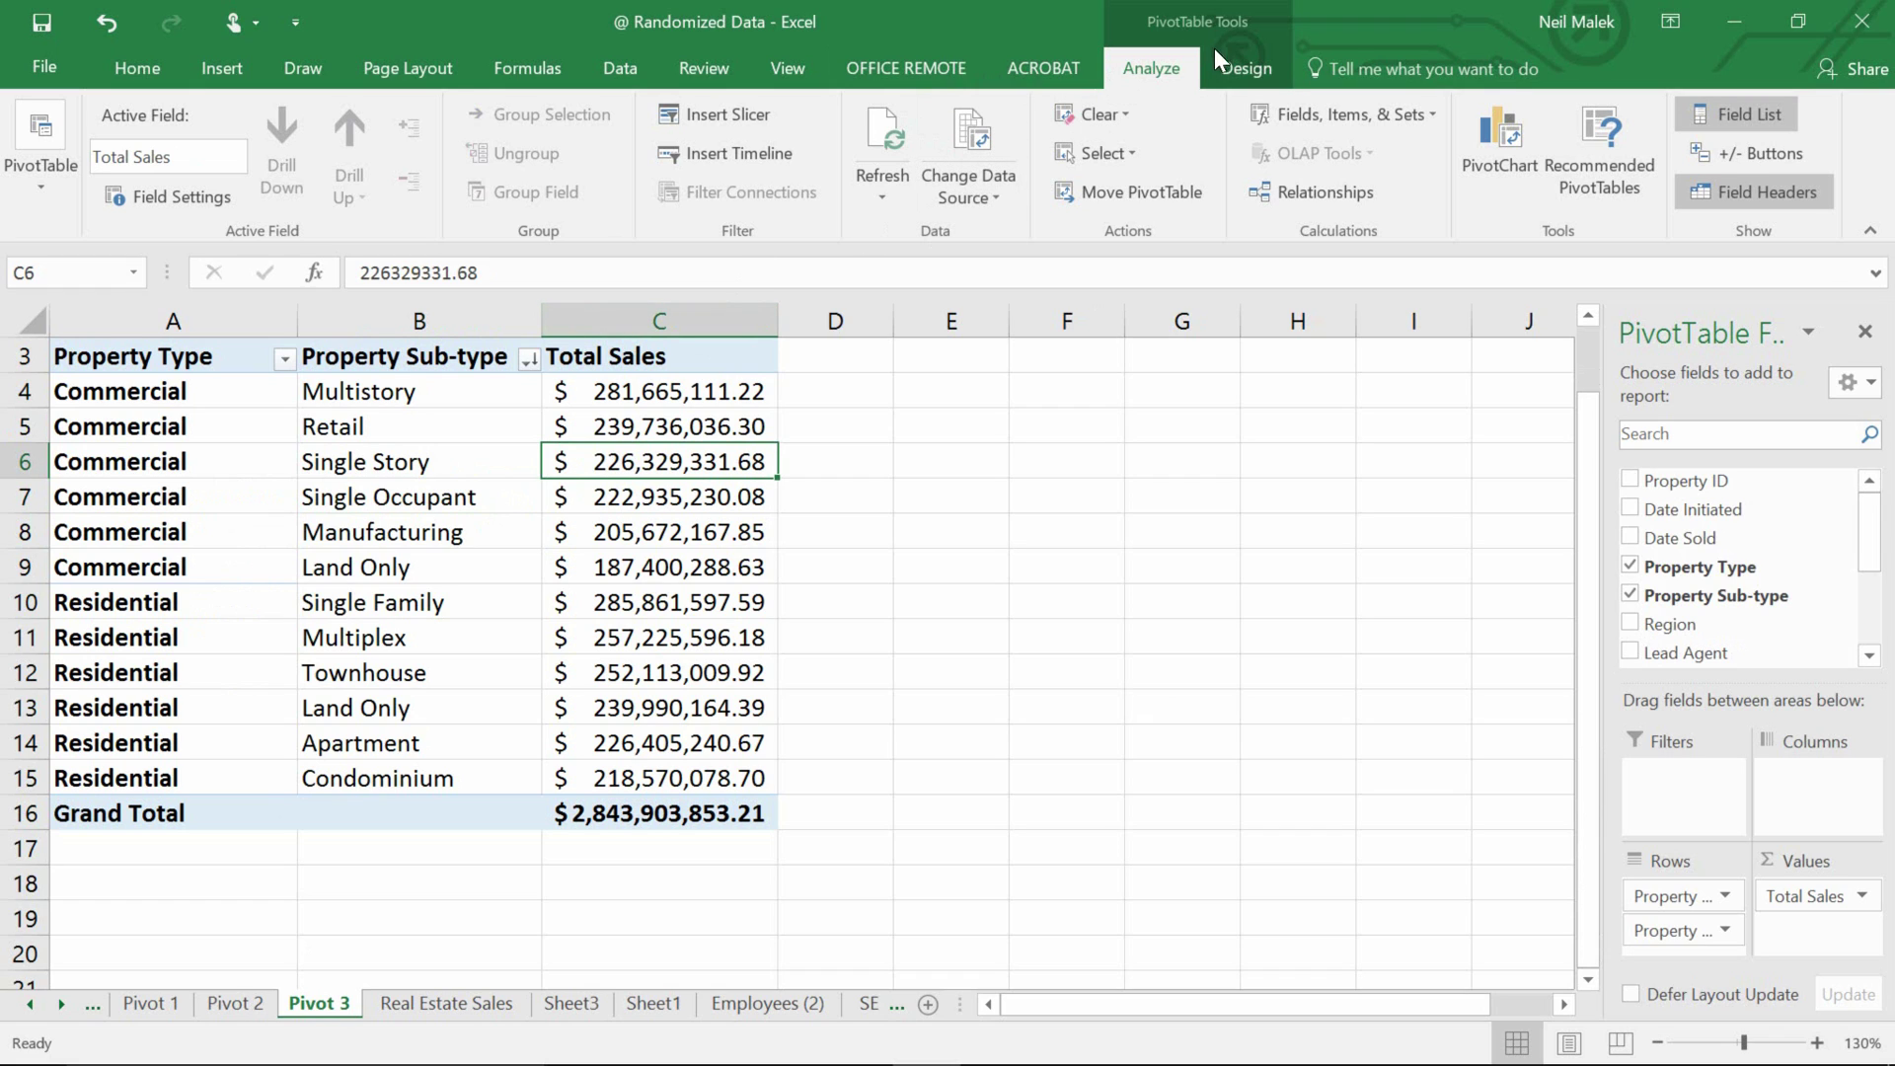
click(614, 63)
click(612, 129)
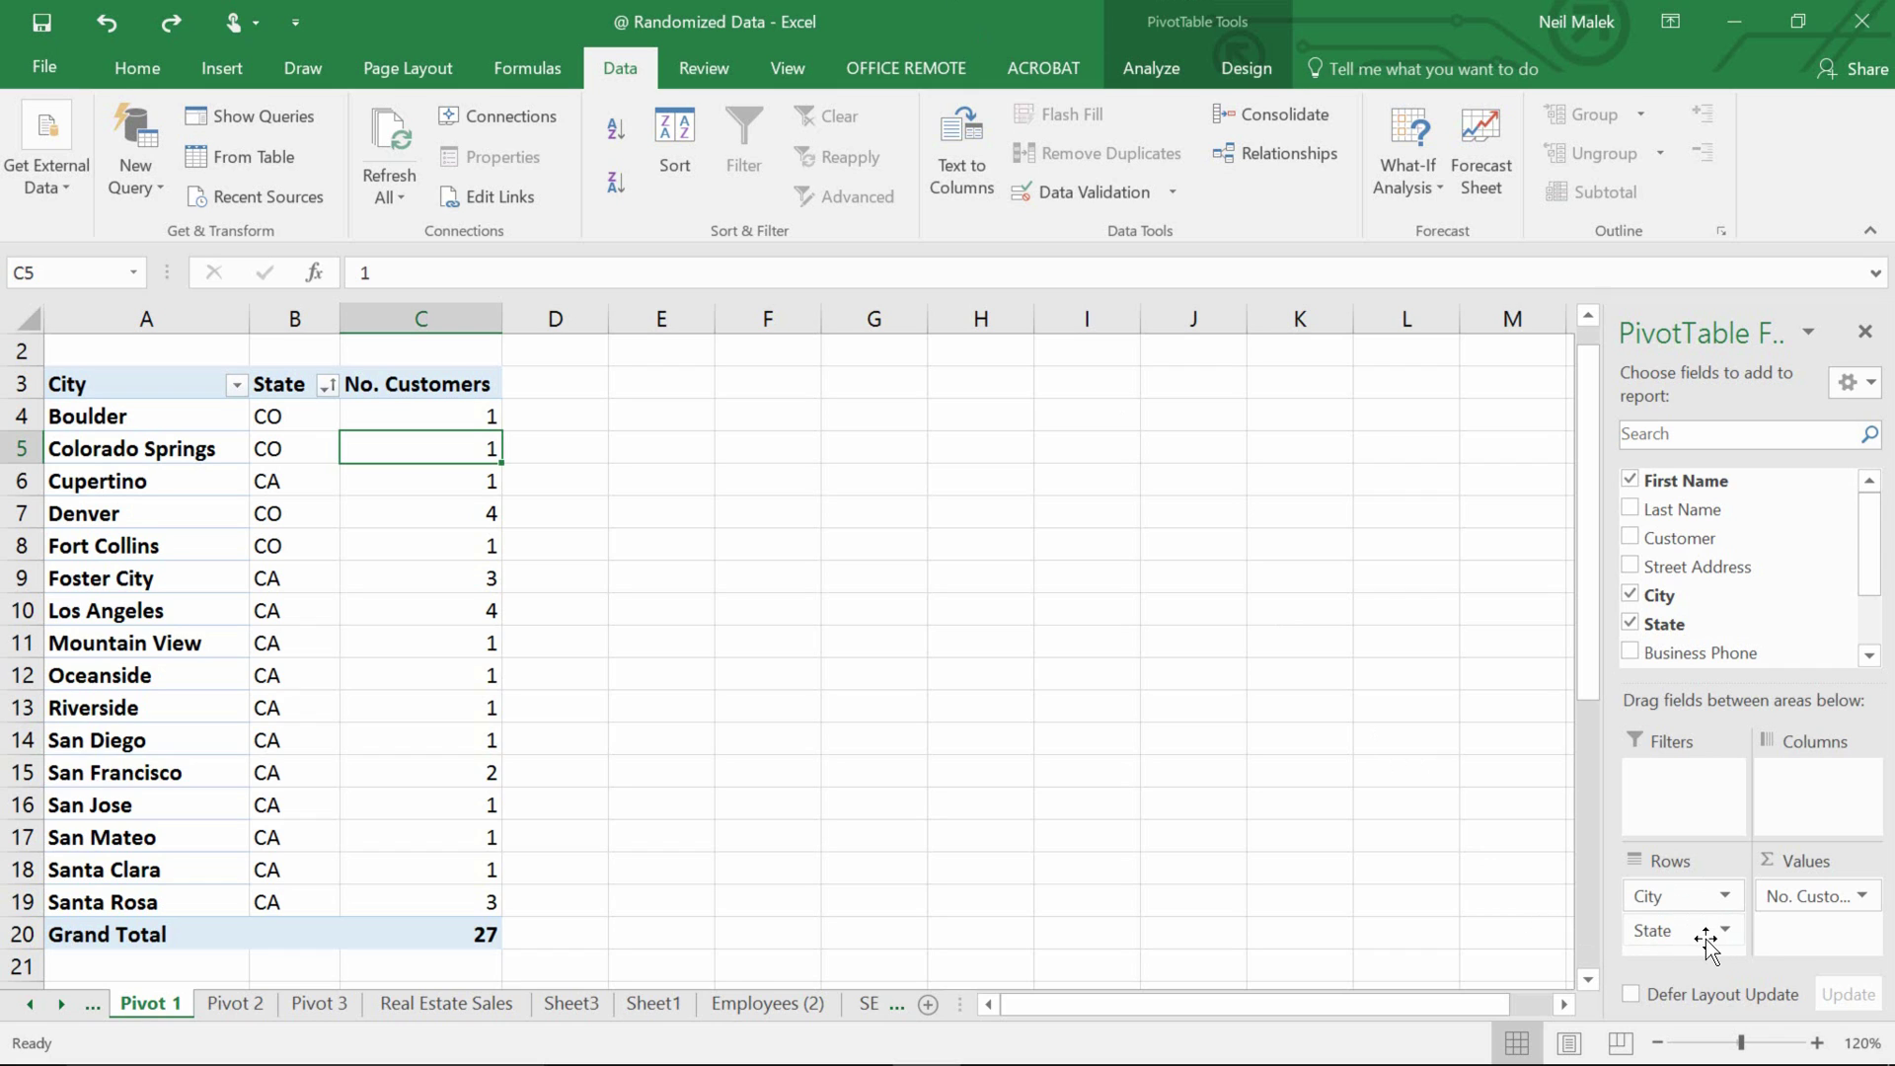
- Move State above City in the Rows area and sort states A to Z so CA precedes CO
drag(1691, 938, 1681, 896)
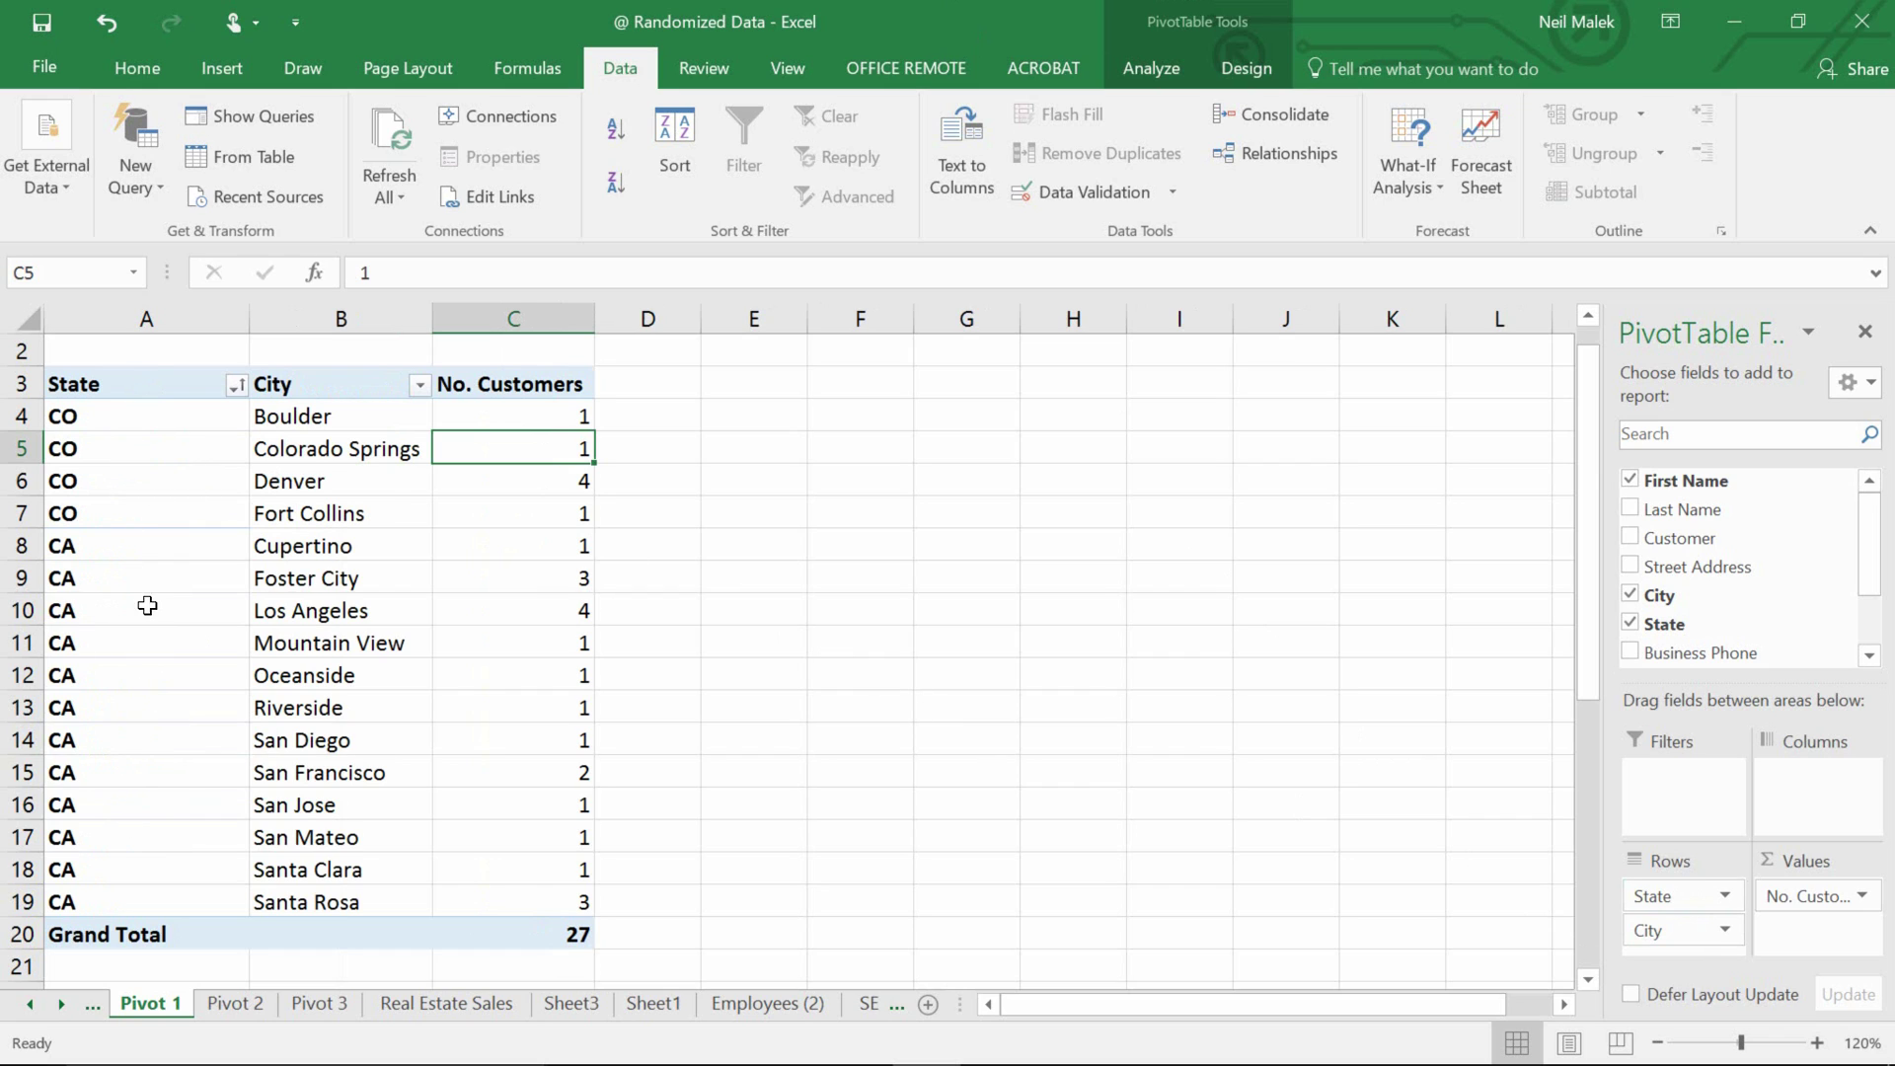
click(237, 385)
click(209, 449)
click(237, 385)
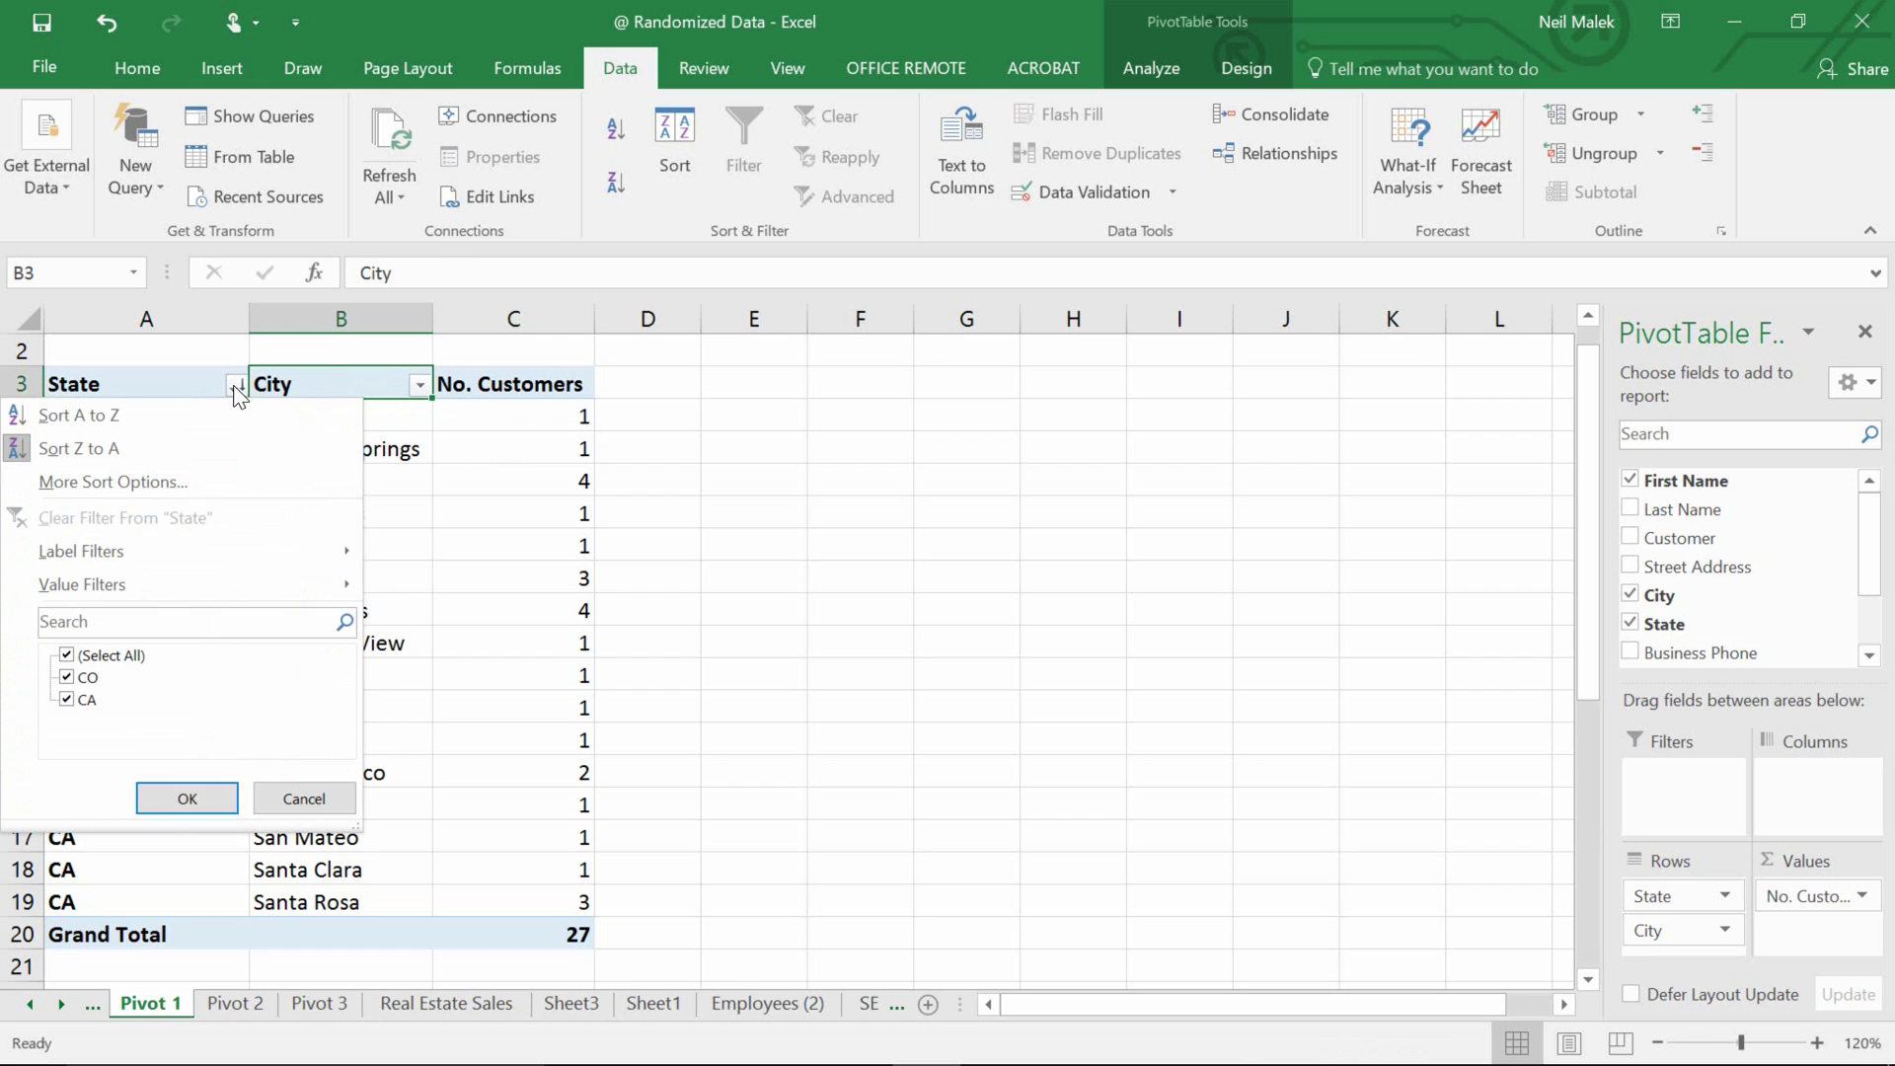
click(213, 415)
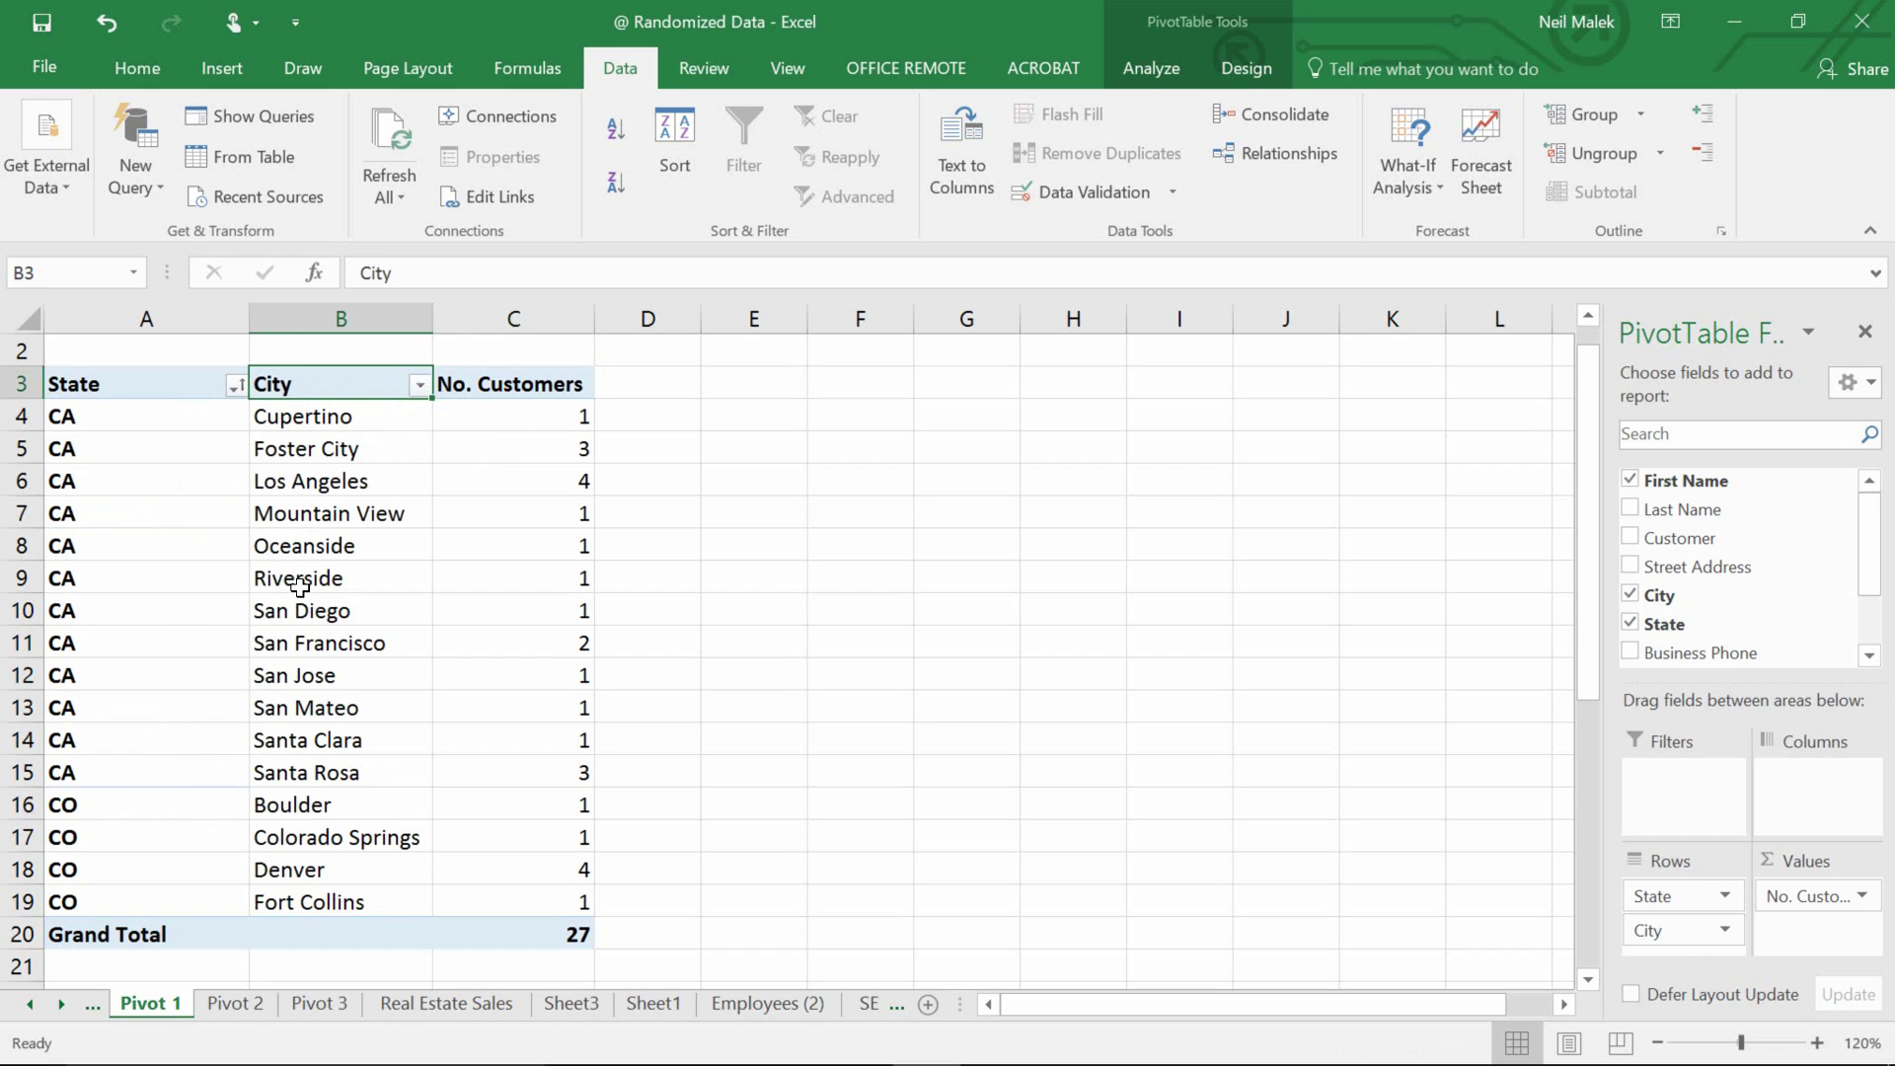
click(321, 527)
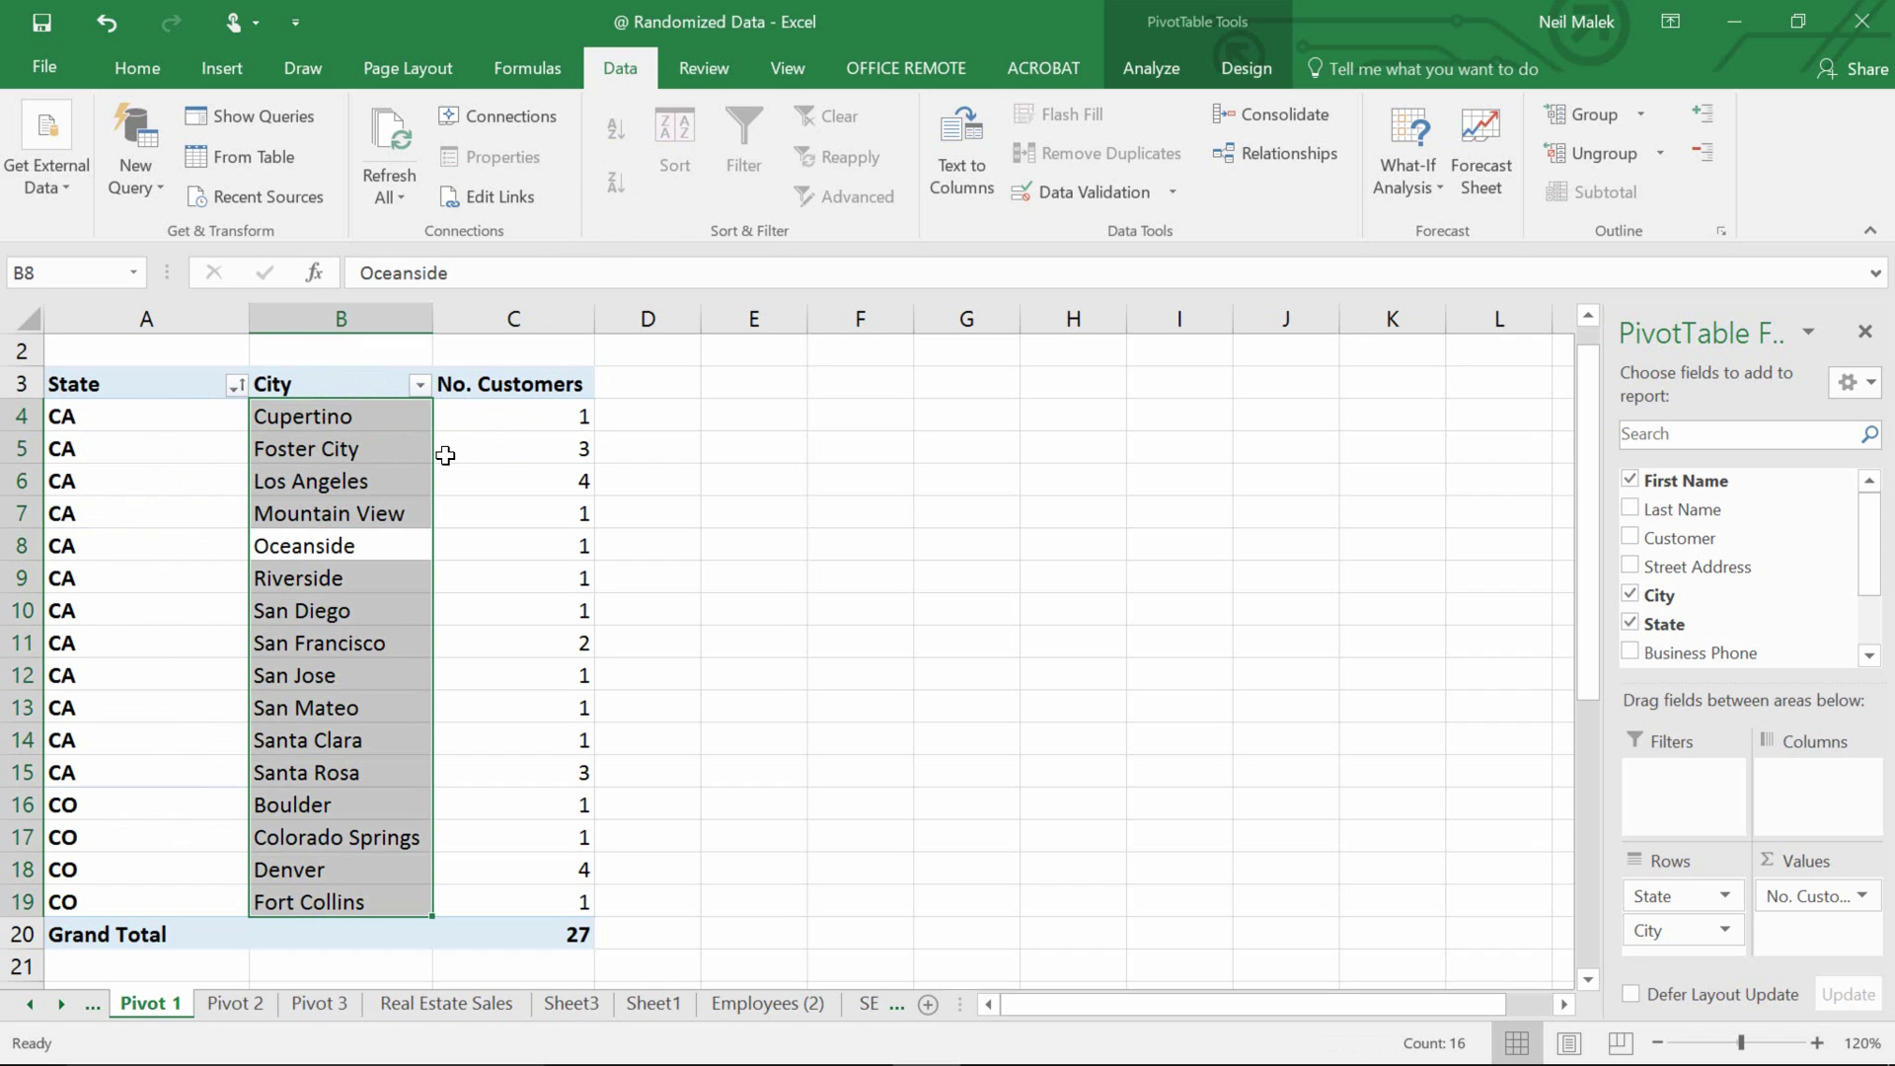
- Sort cities Z to A, then by No. Customers largest first within each state
click(420, 384)
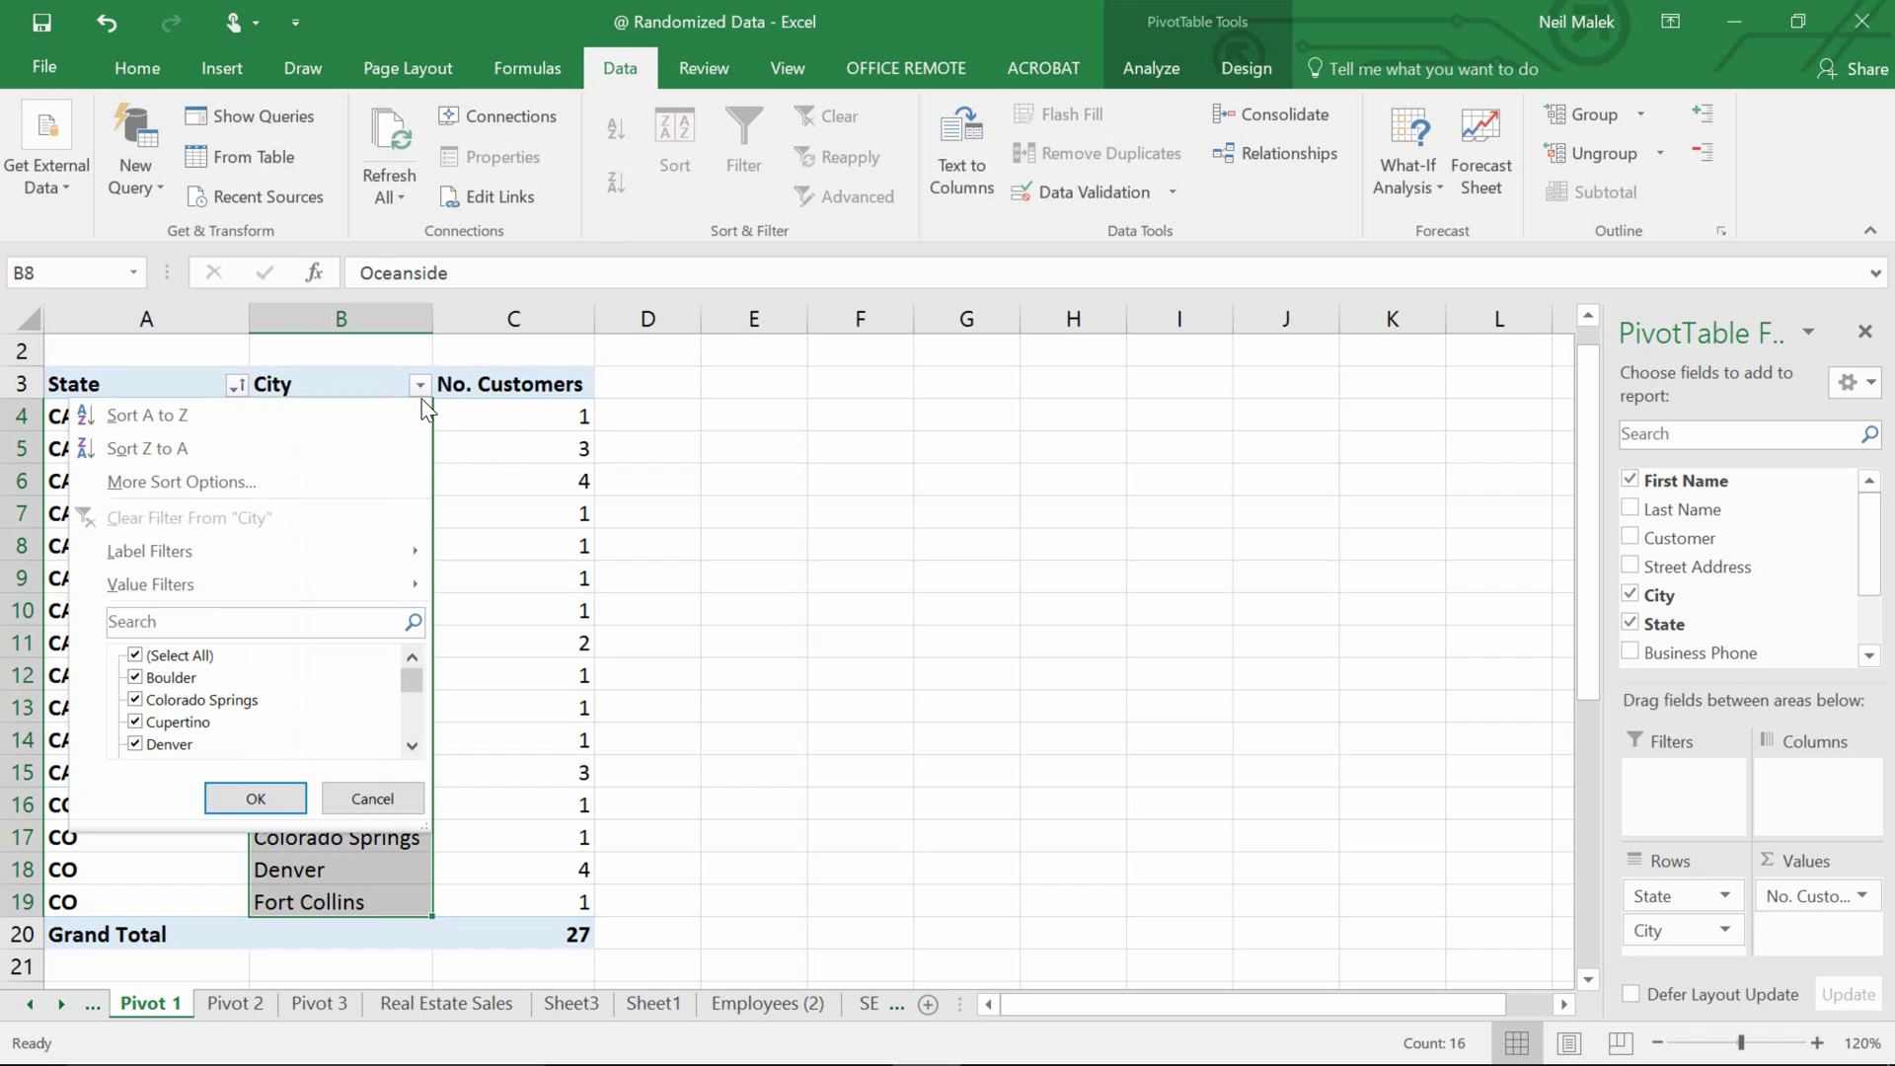
click(367, 456)
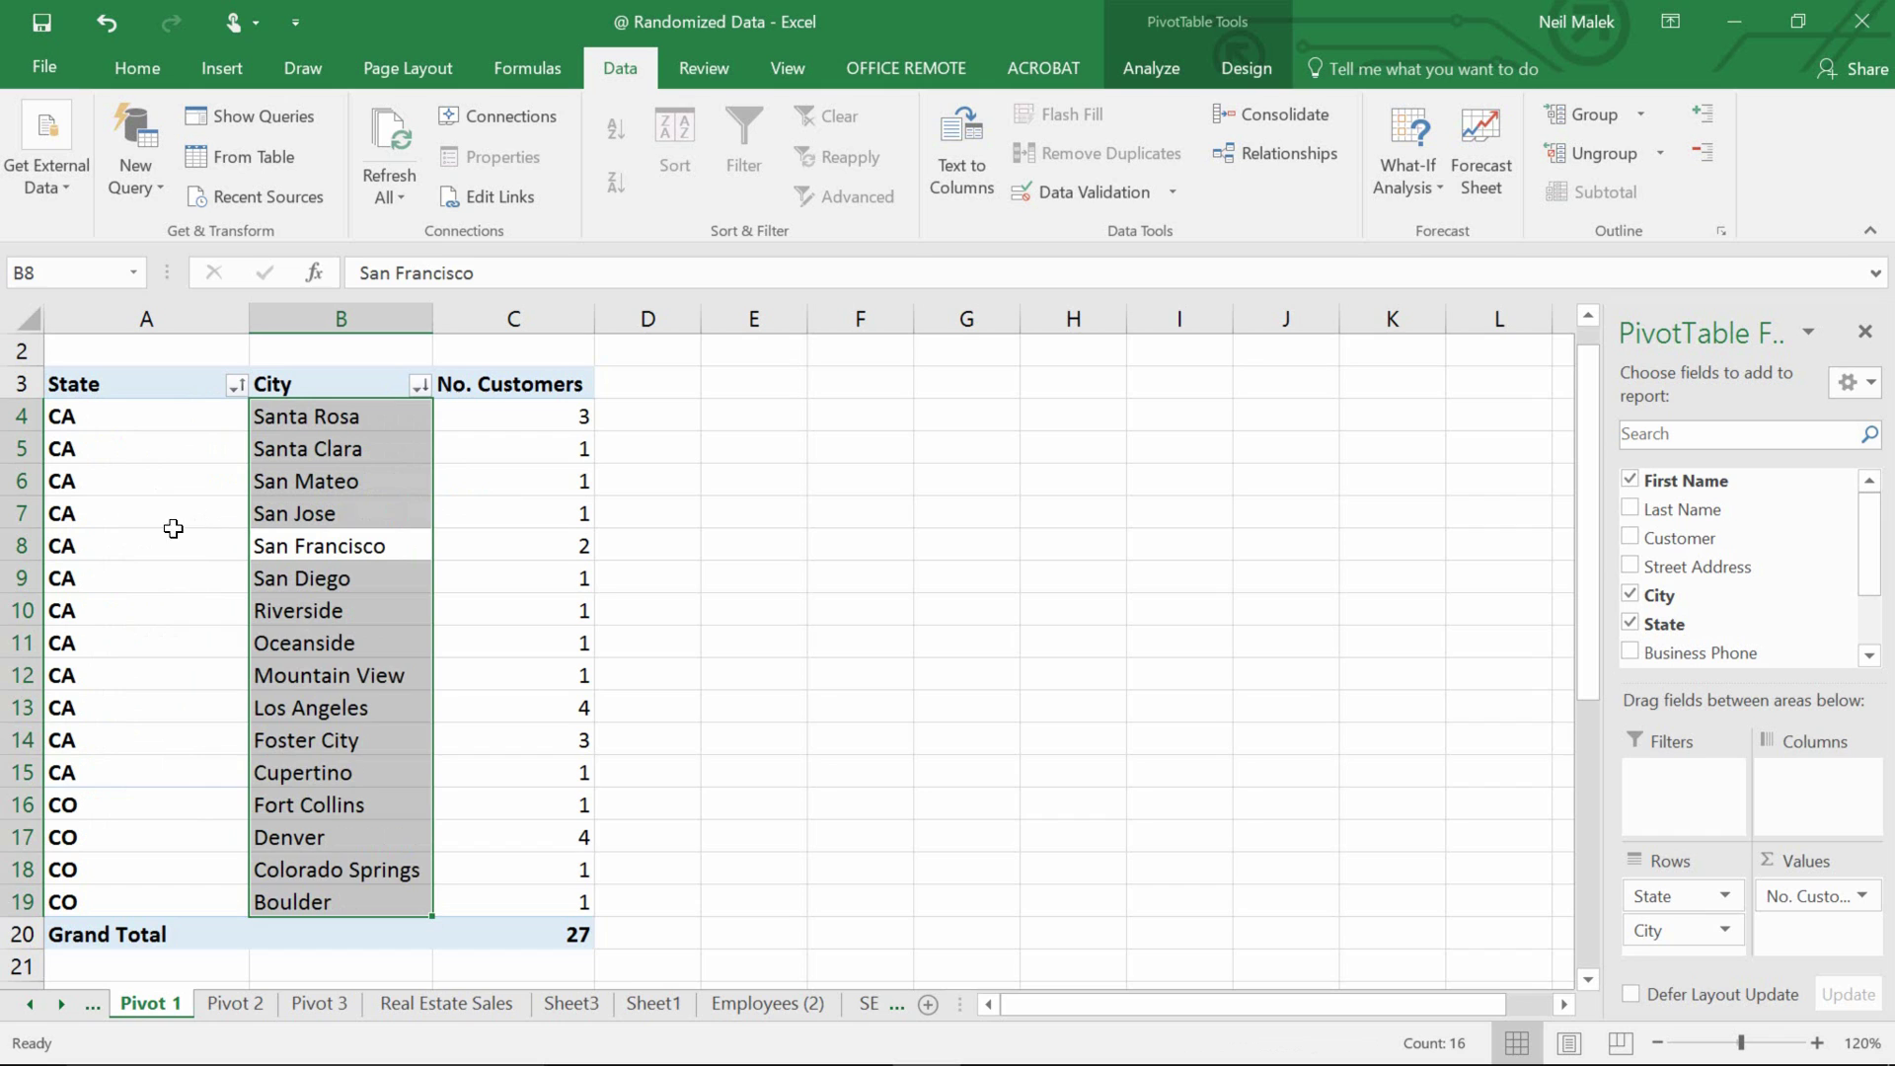
drag(106, 414, 110, 766)
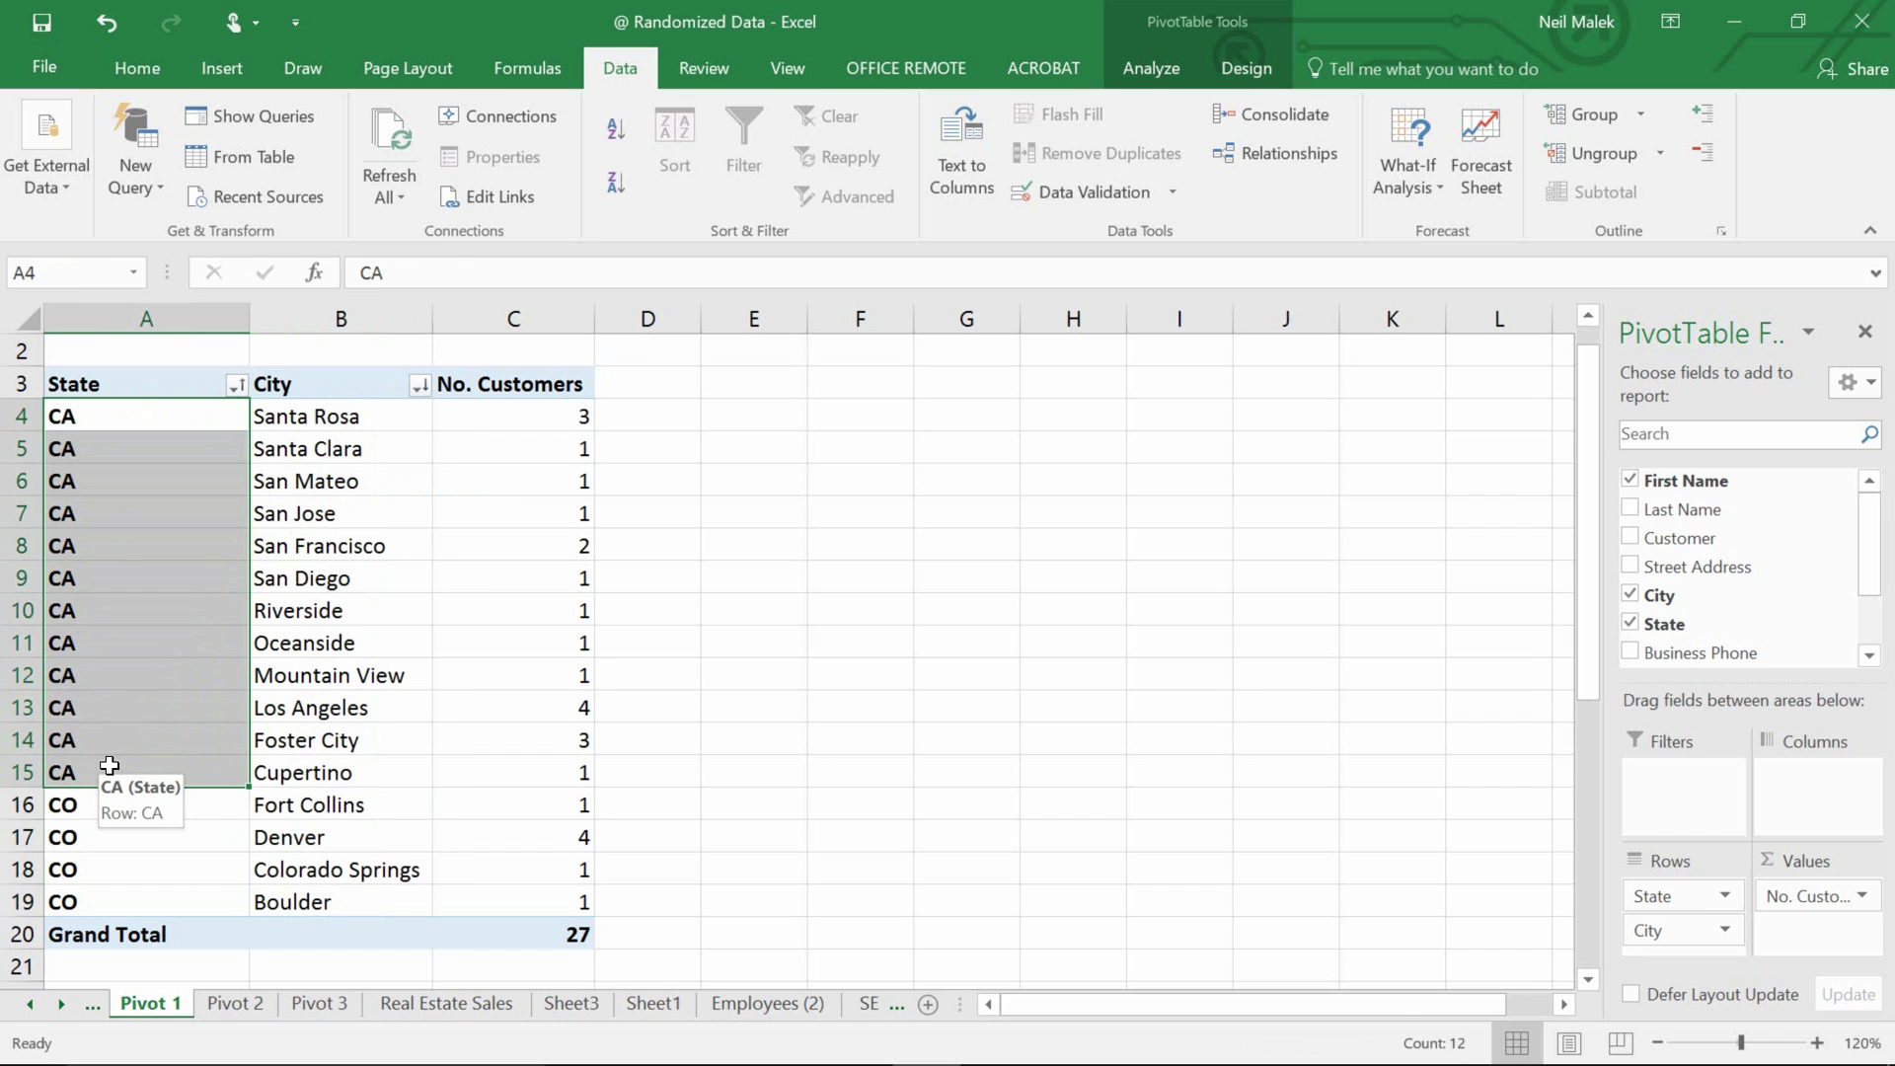
drag(312, 421, 304, 892)
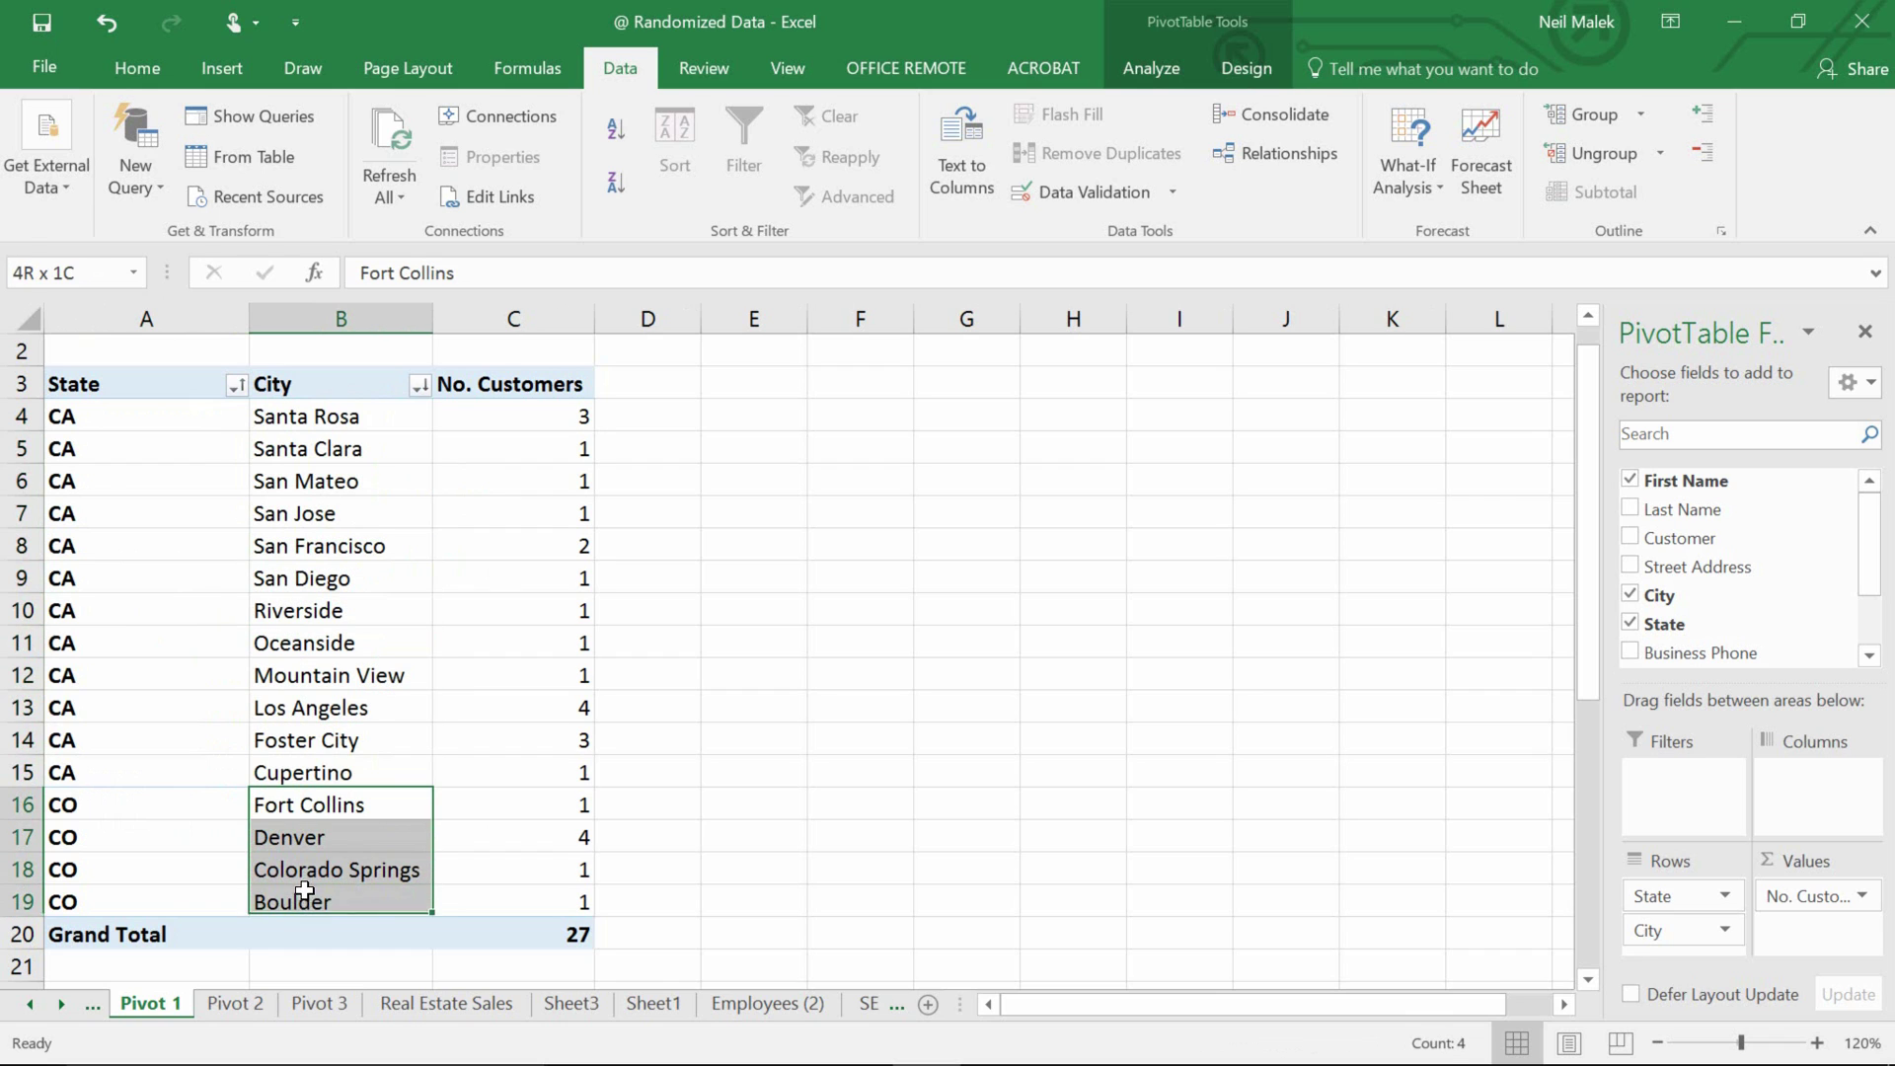
click(527, 637)
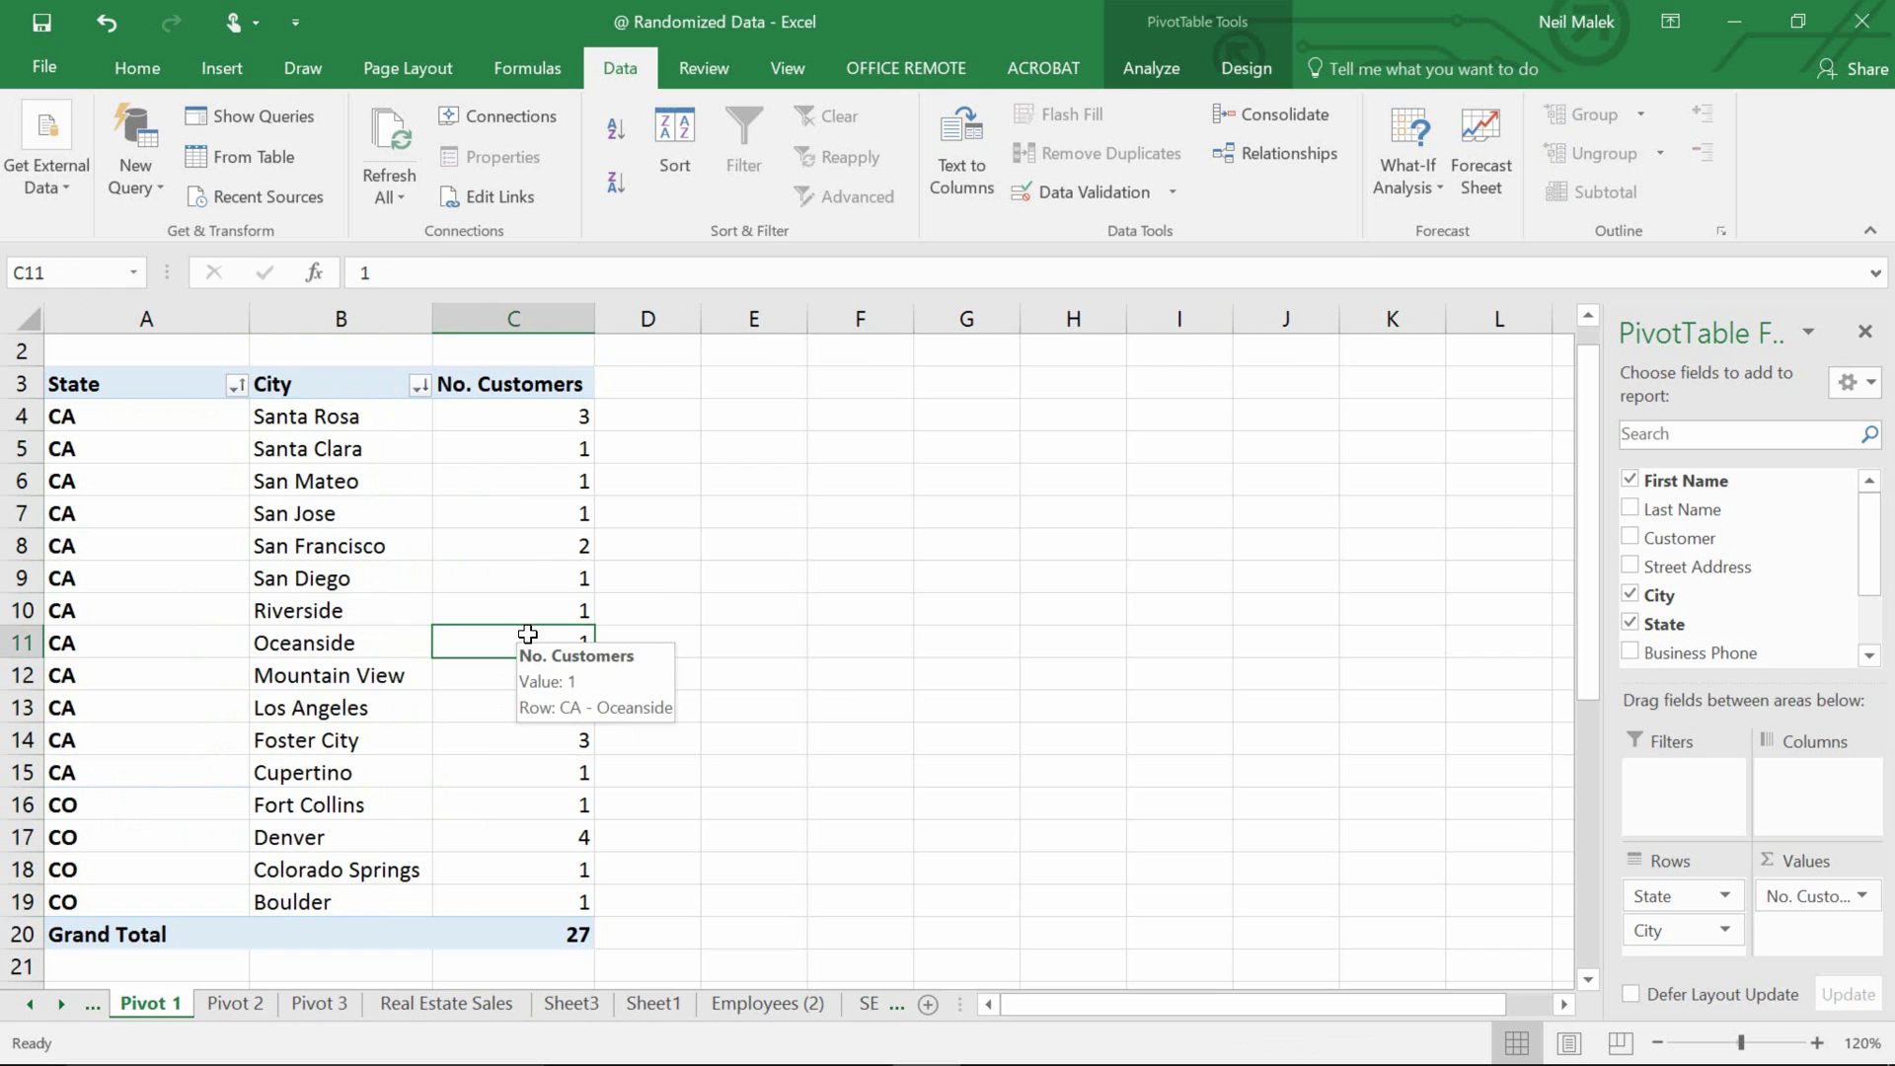
click(612, 183)
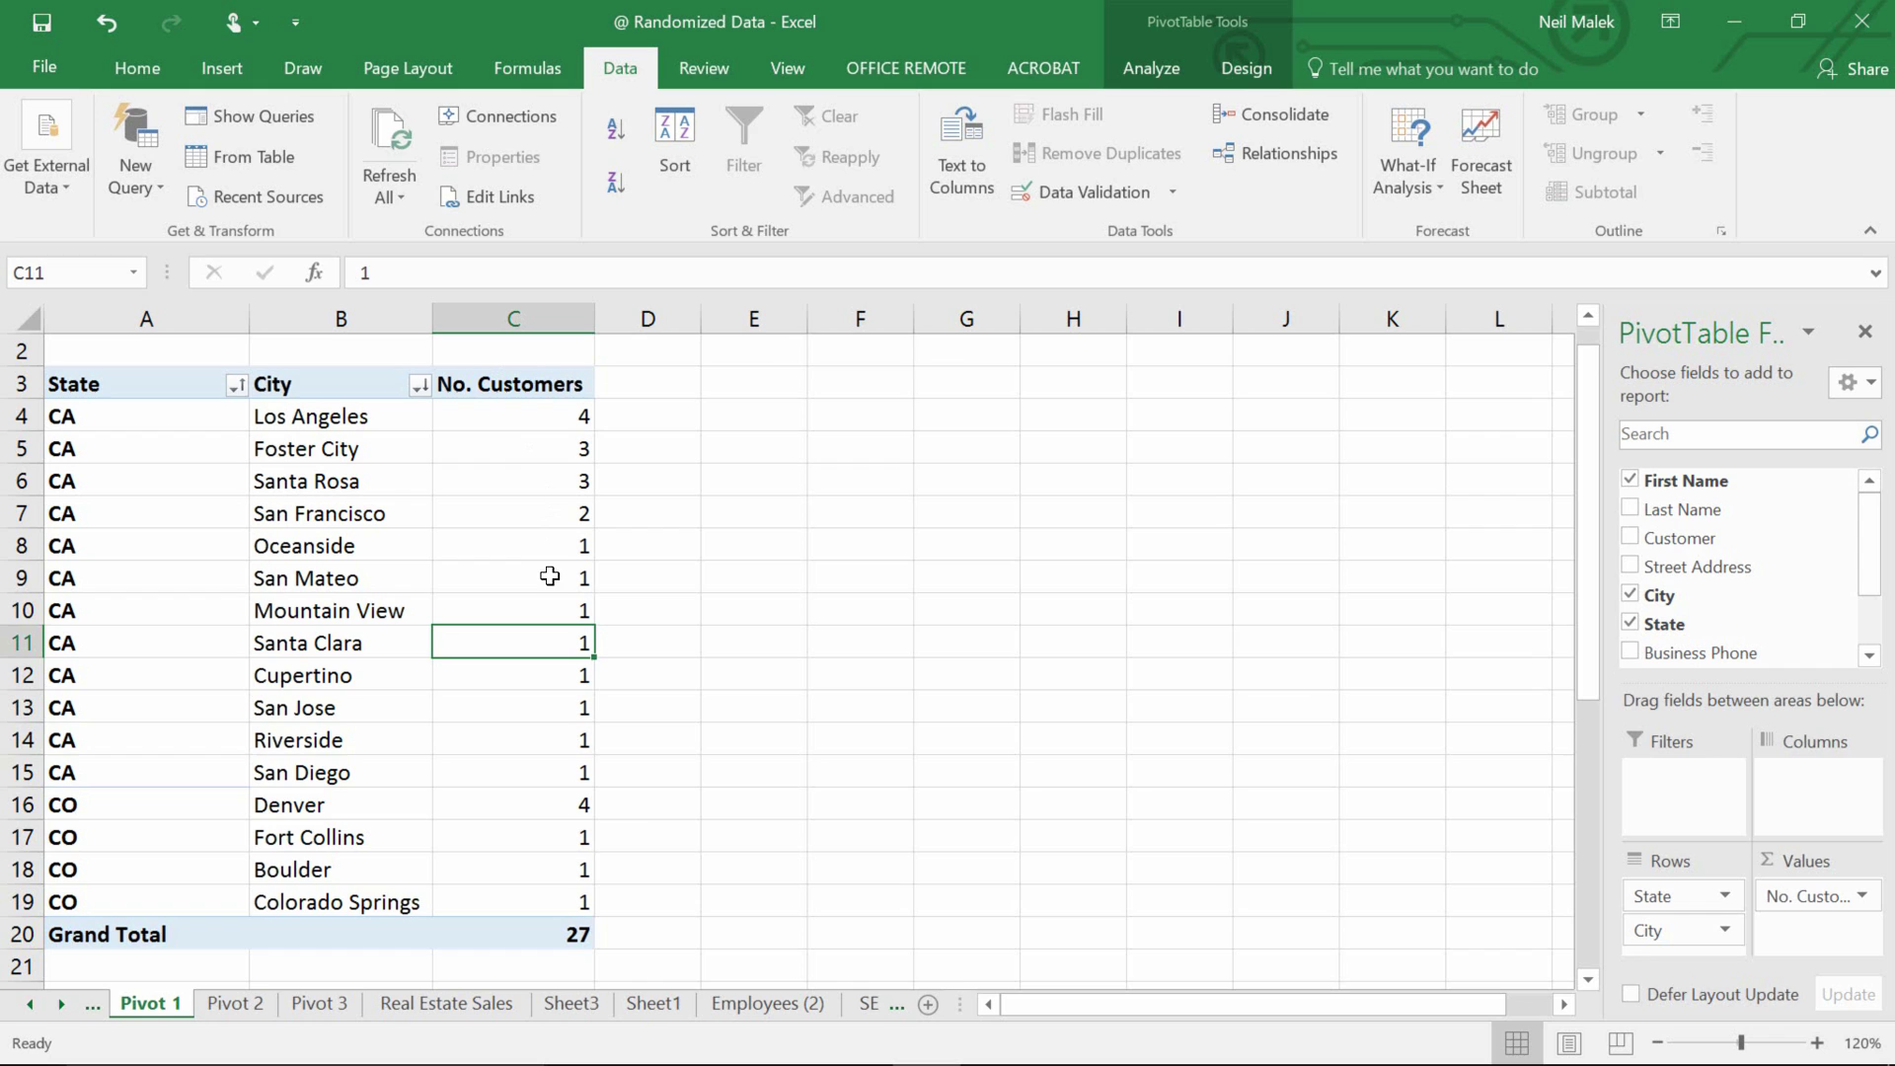
- Select the CA and CO customer counts and city rows to check the within-state ordering
drag(534, 424, 491, 901)
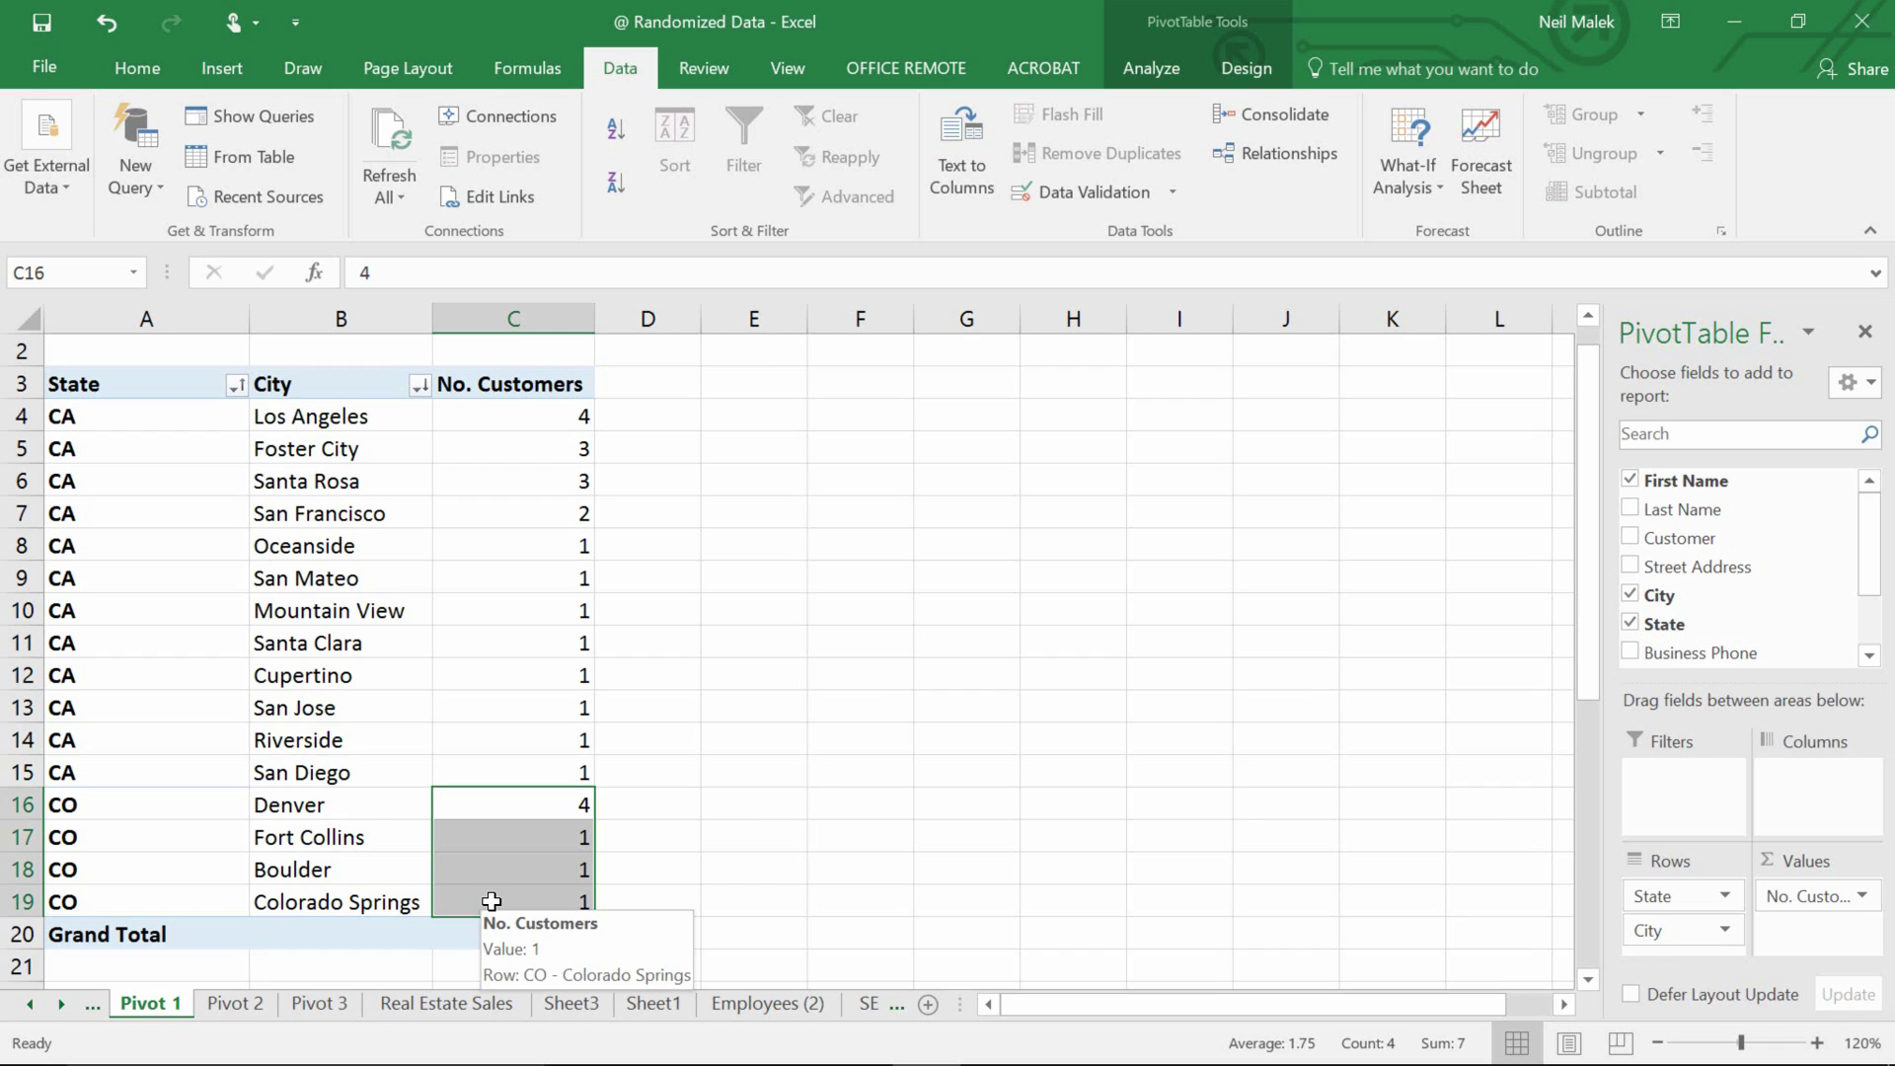
click(564, 802)
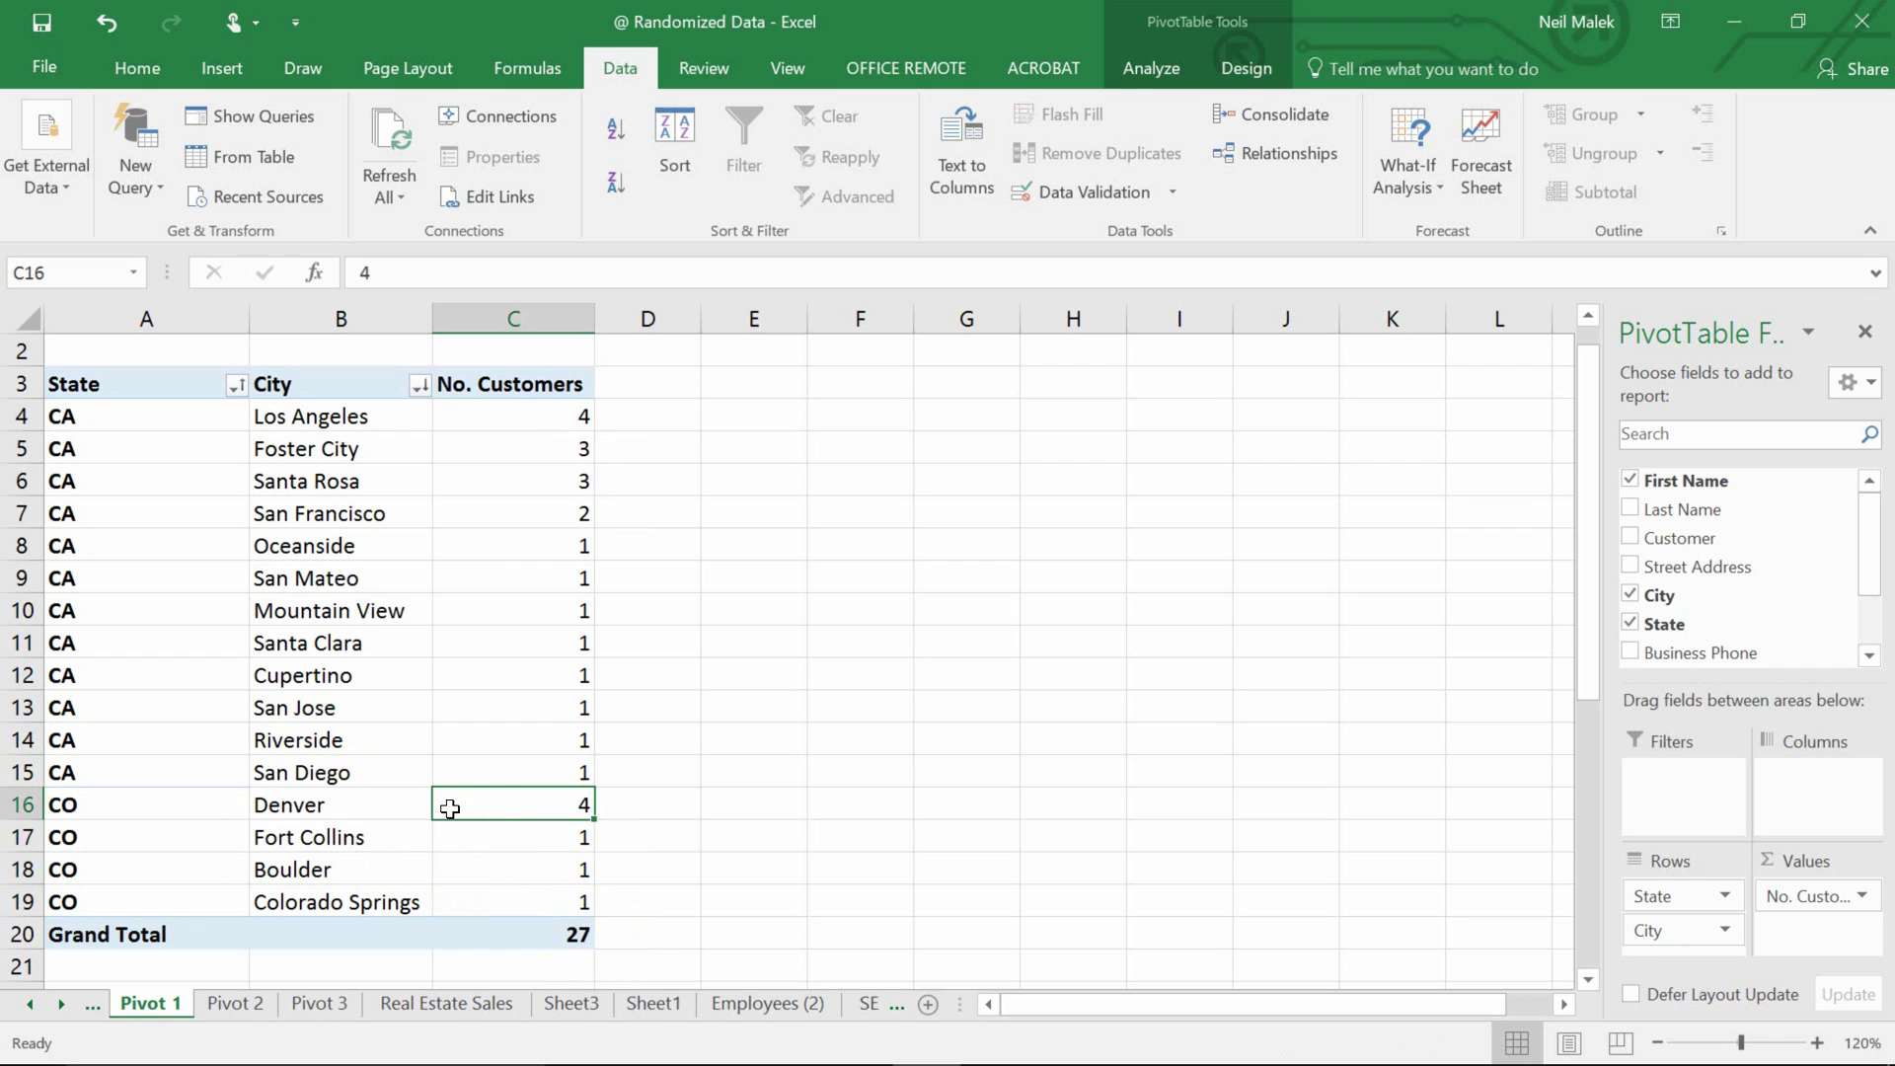
drag(508, 802, 166, 806)
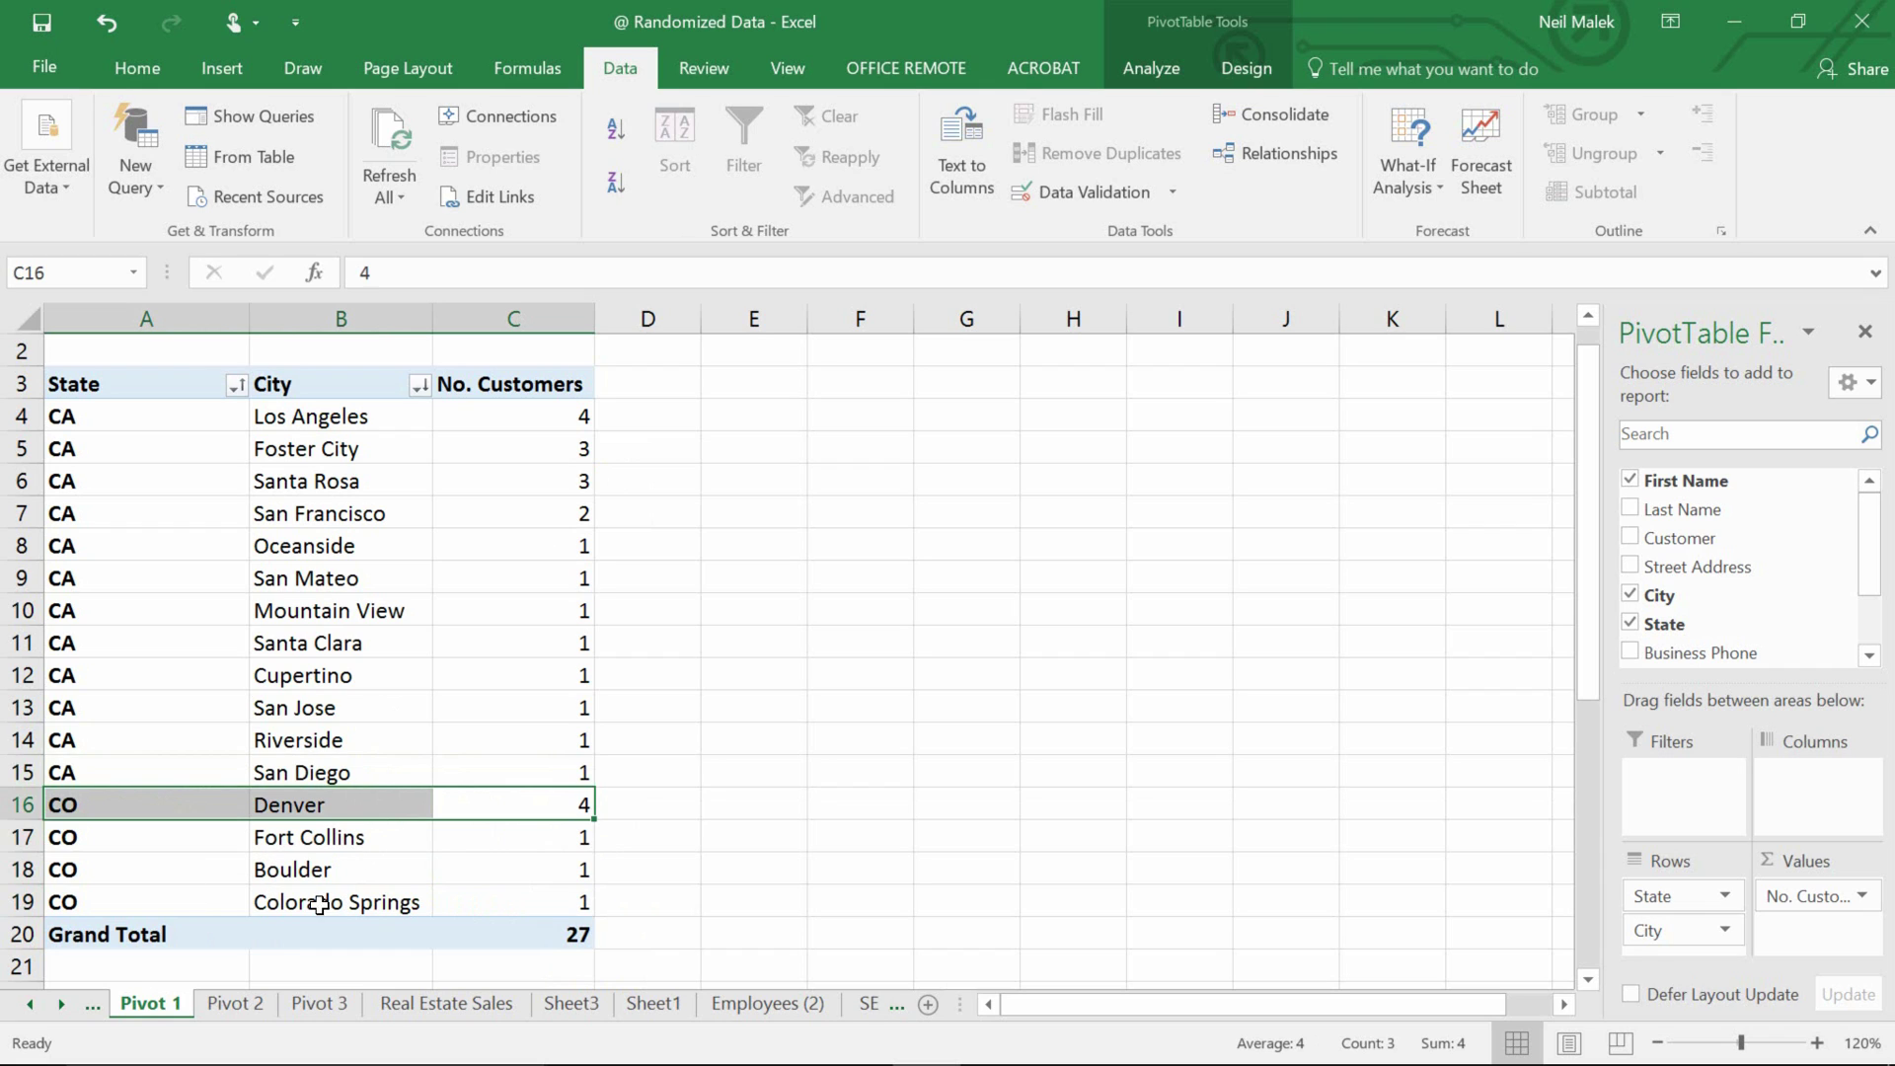
click(359, 689)
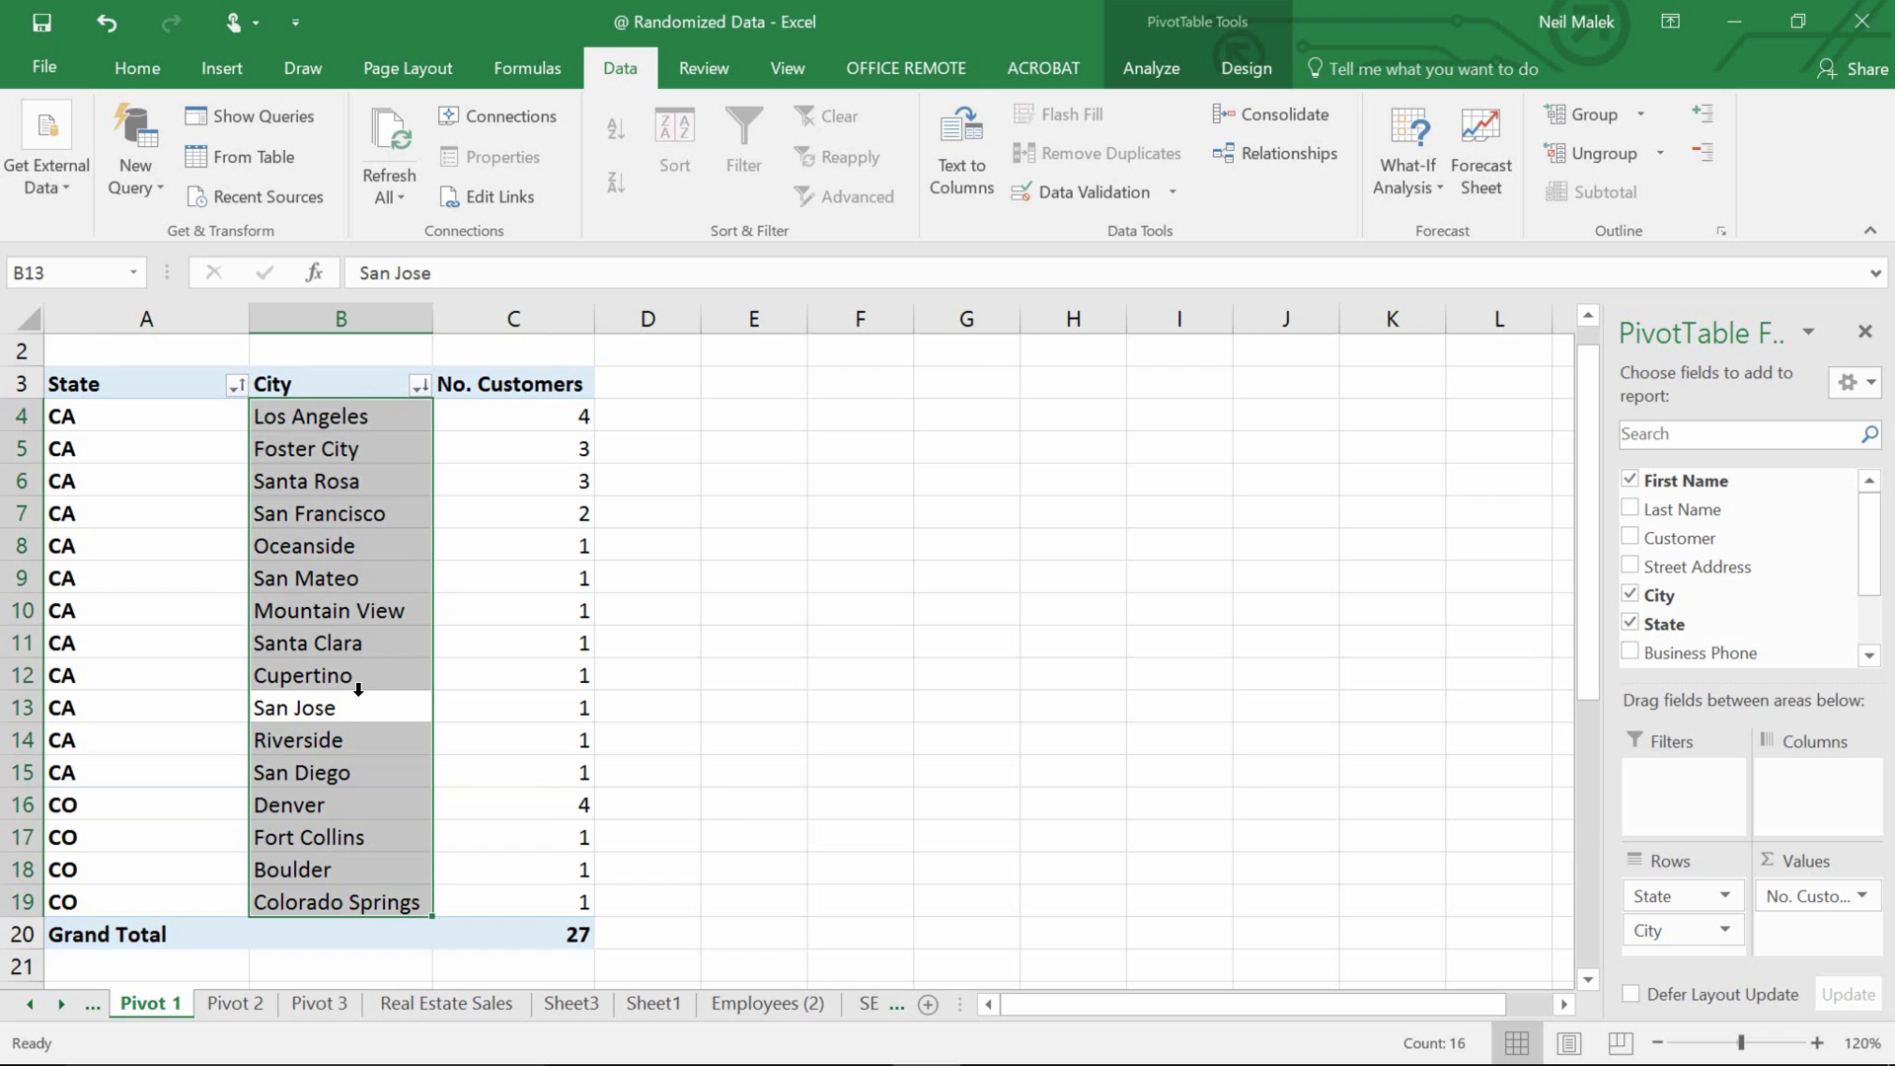
click(252, 643)
click(178, 619)
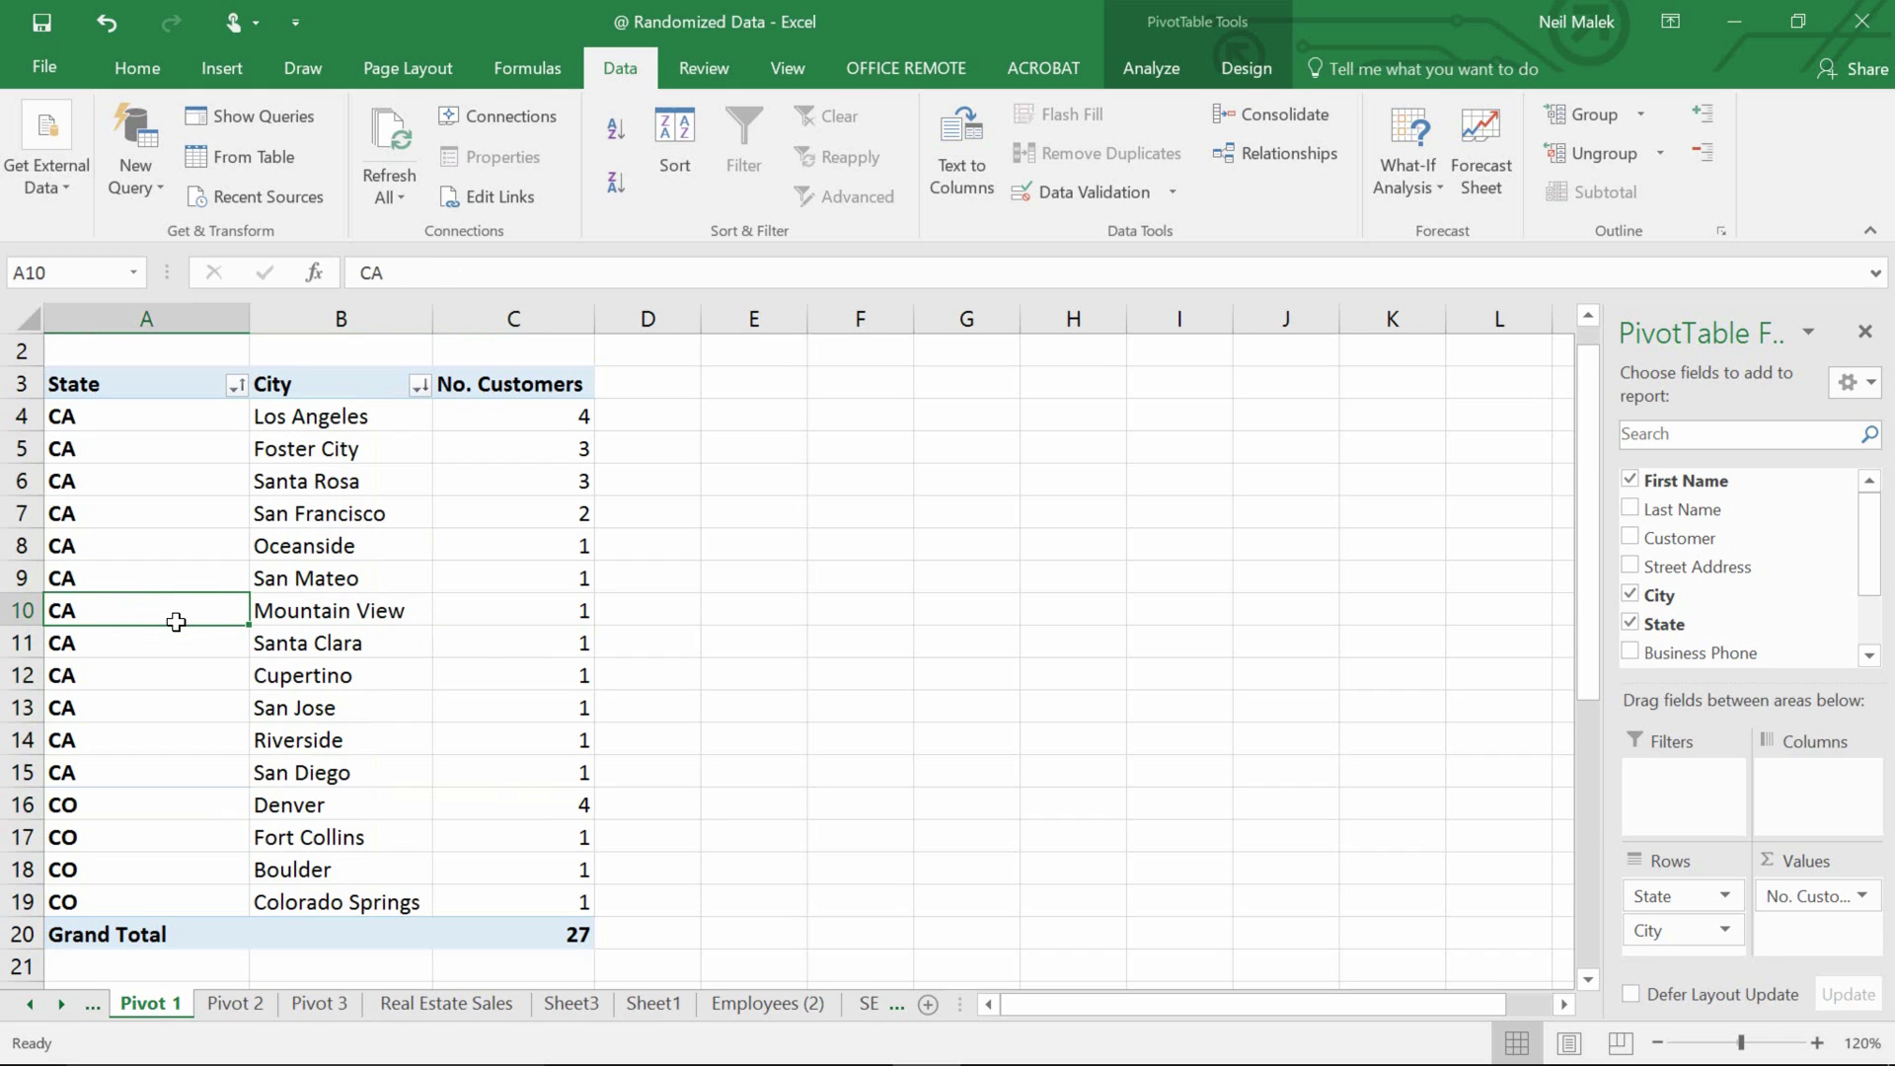
- Copy the entire pivot table and bring up the paste options at cell E3
key(ctrl+a)
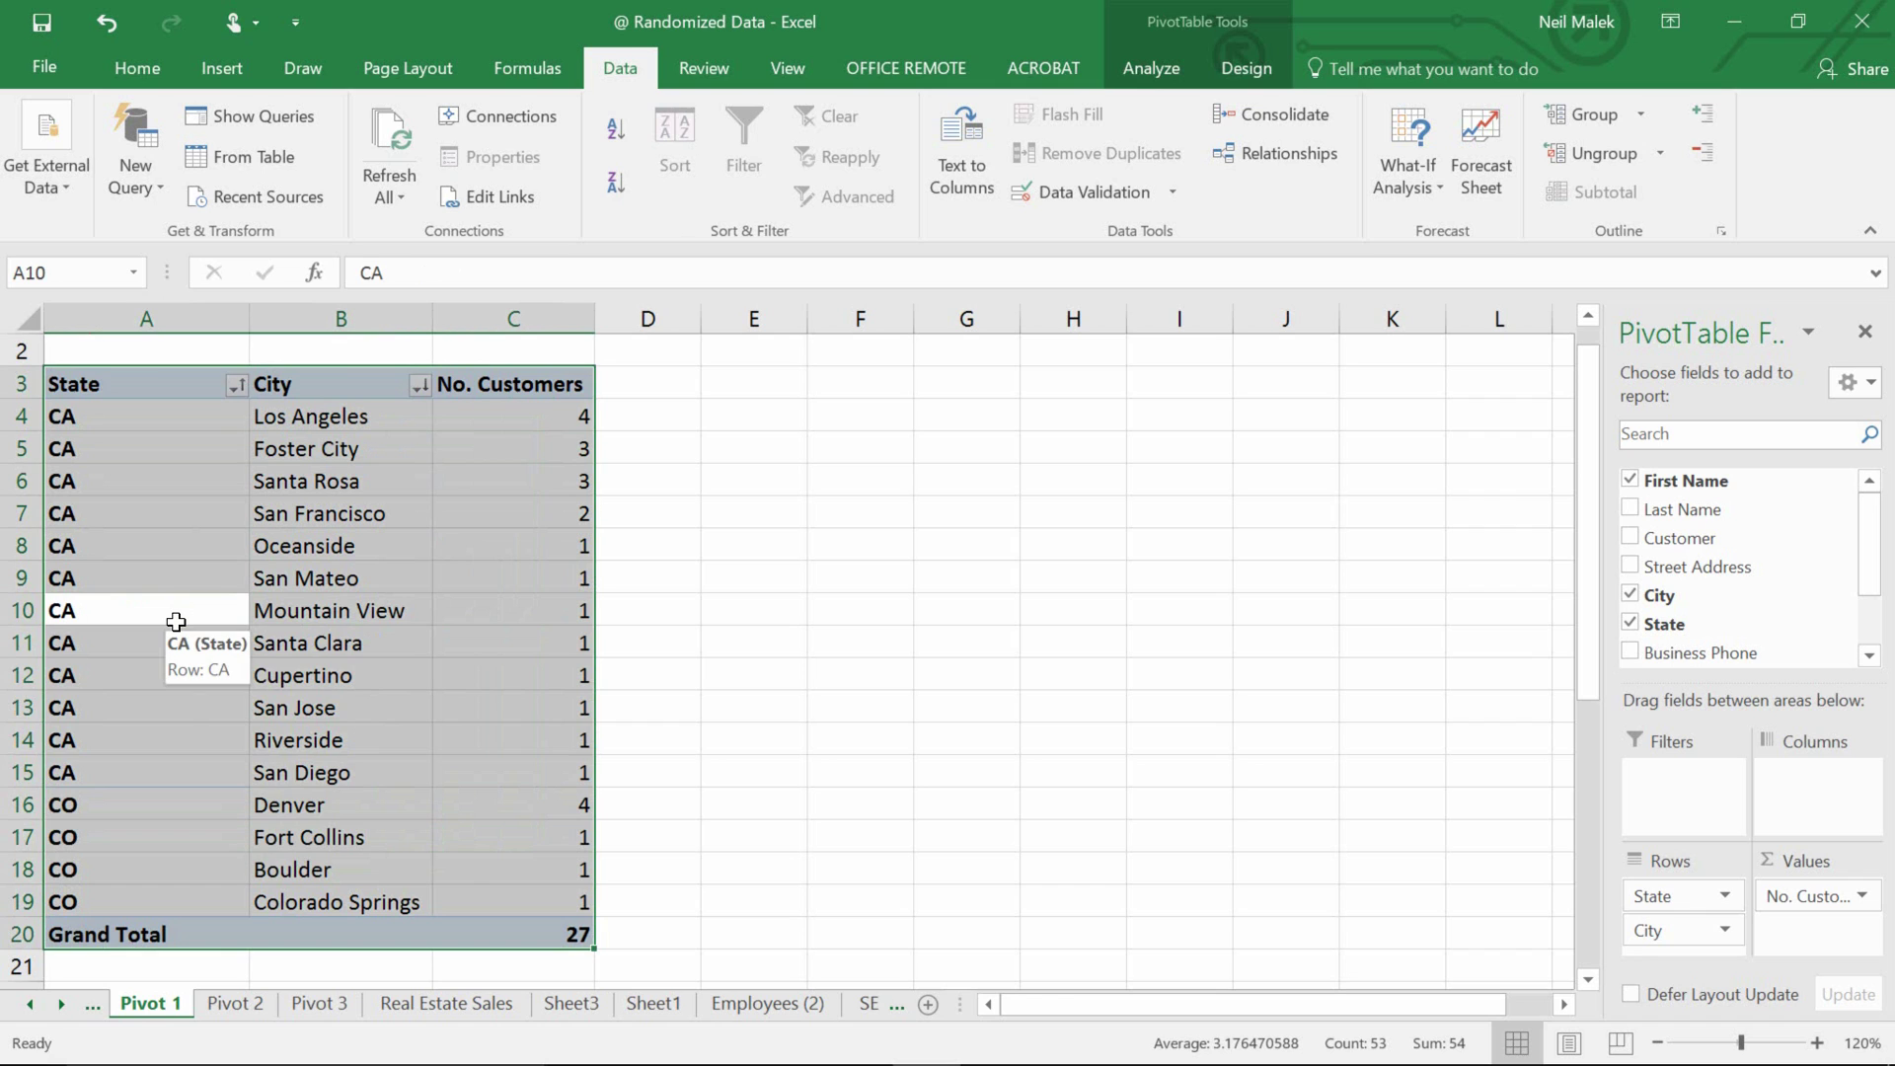
key(ctrl+c)
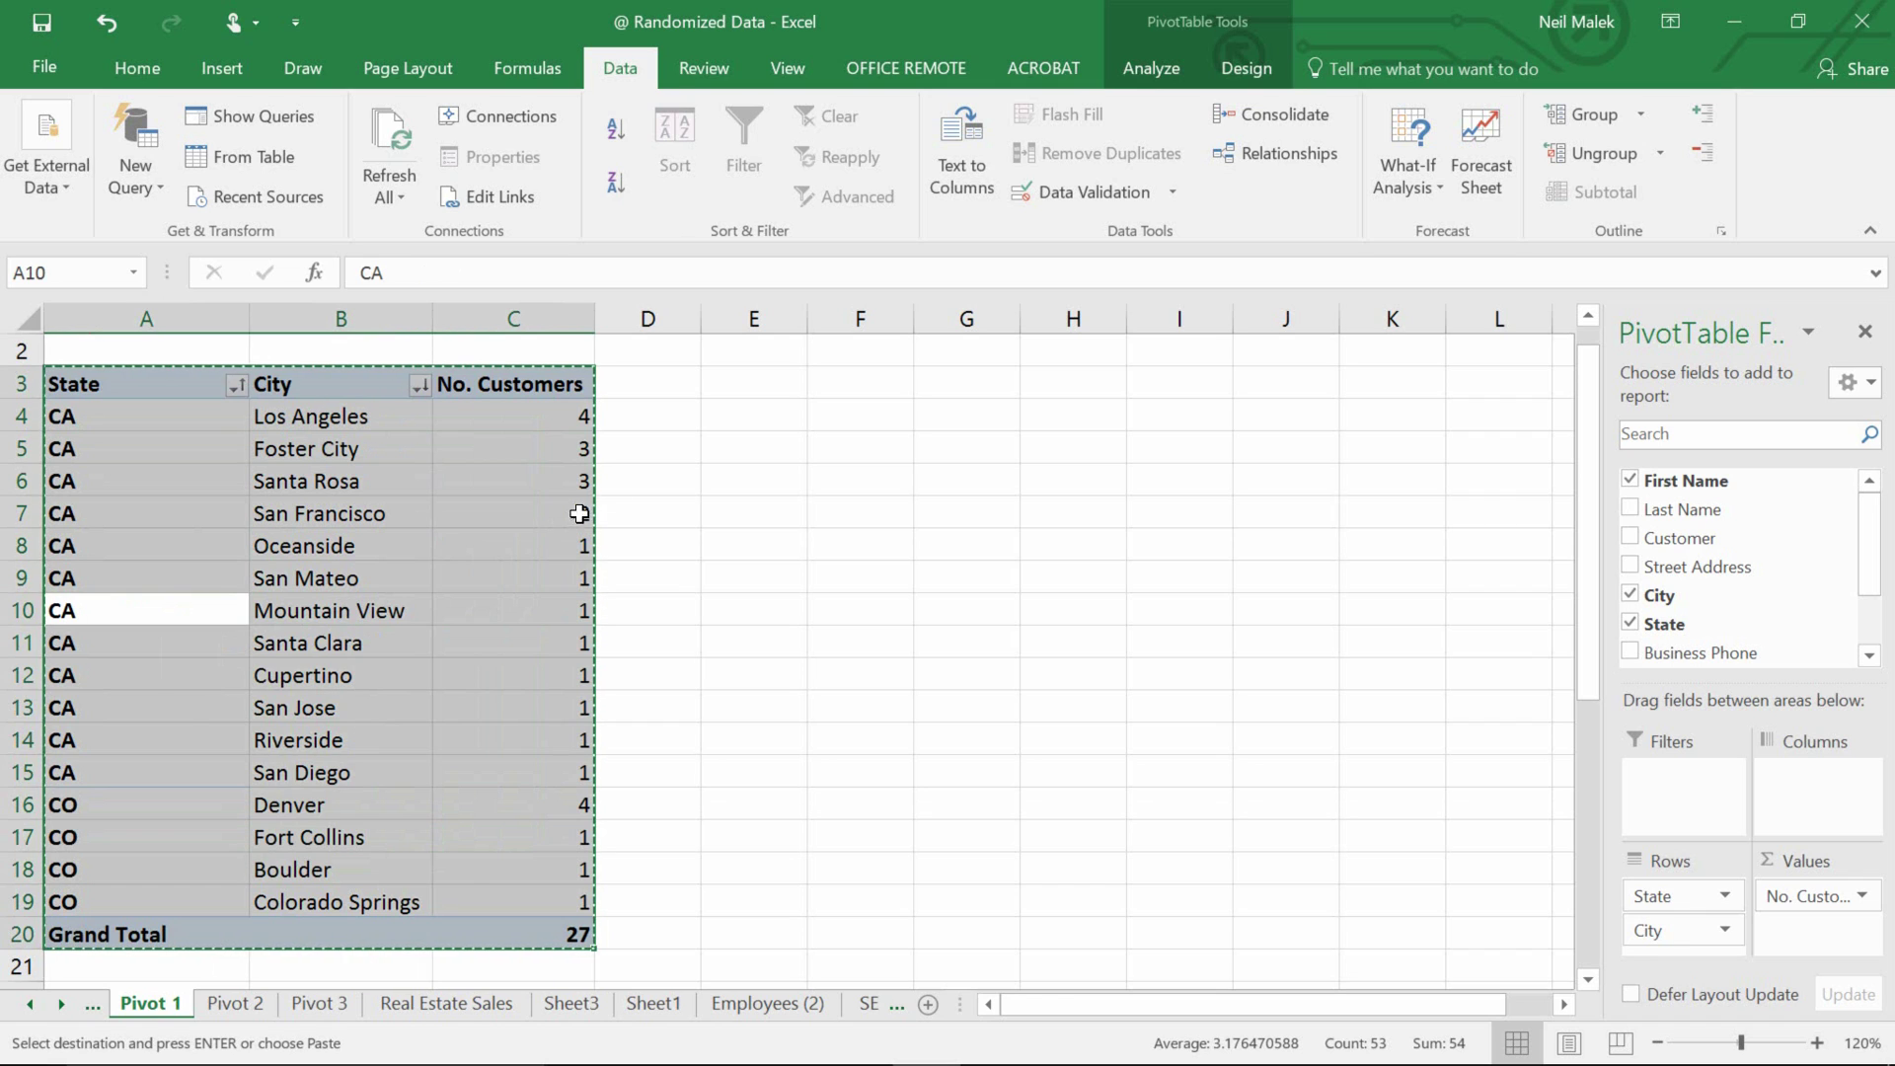
click(746, 402)
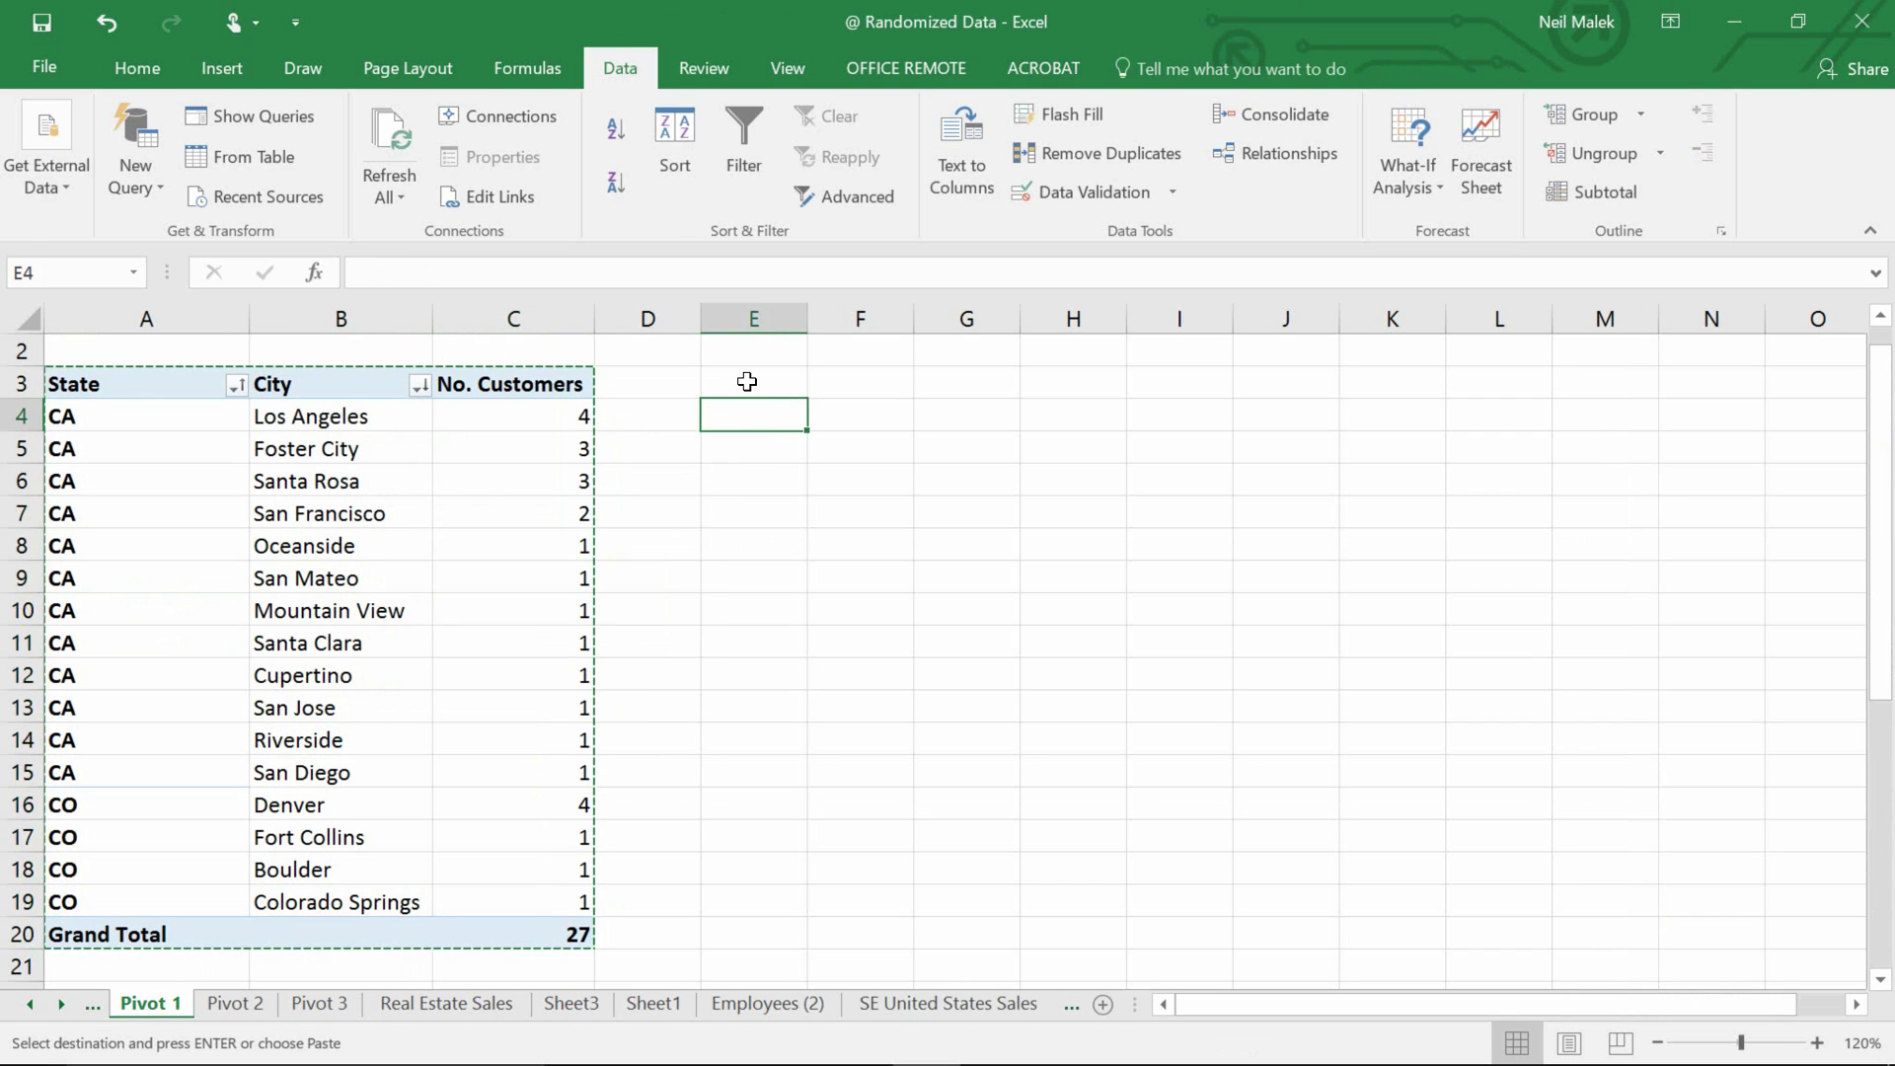
click(746, 381)
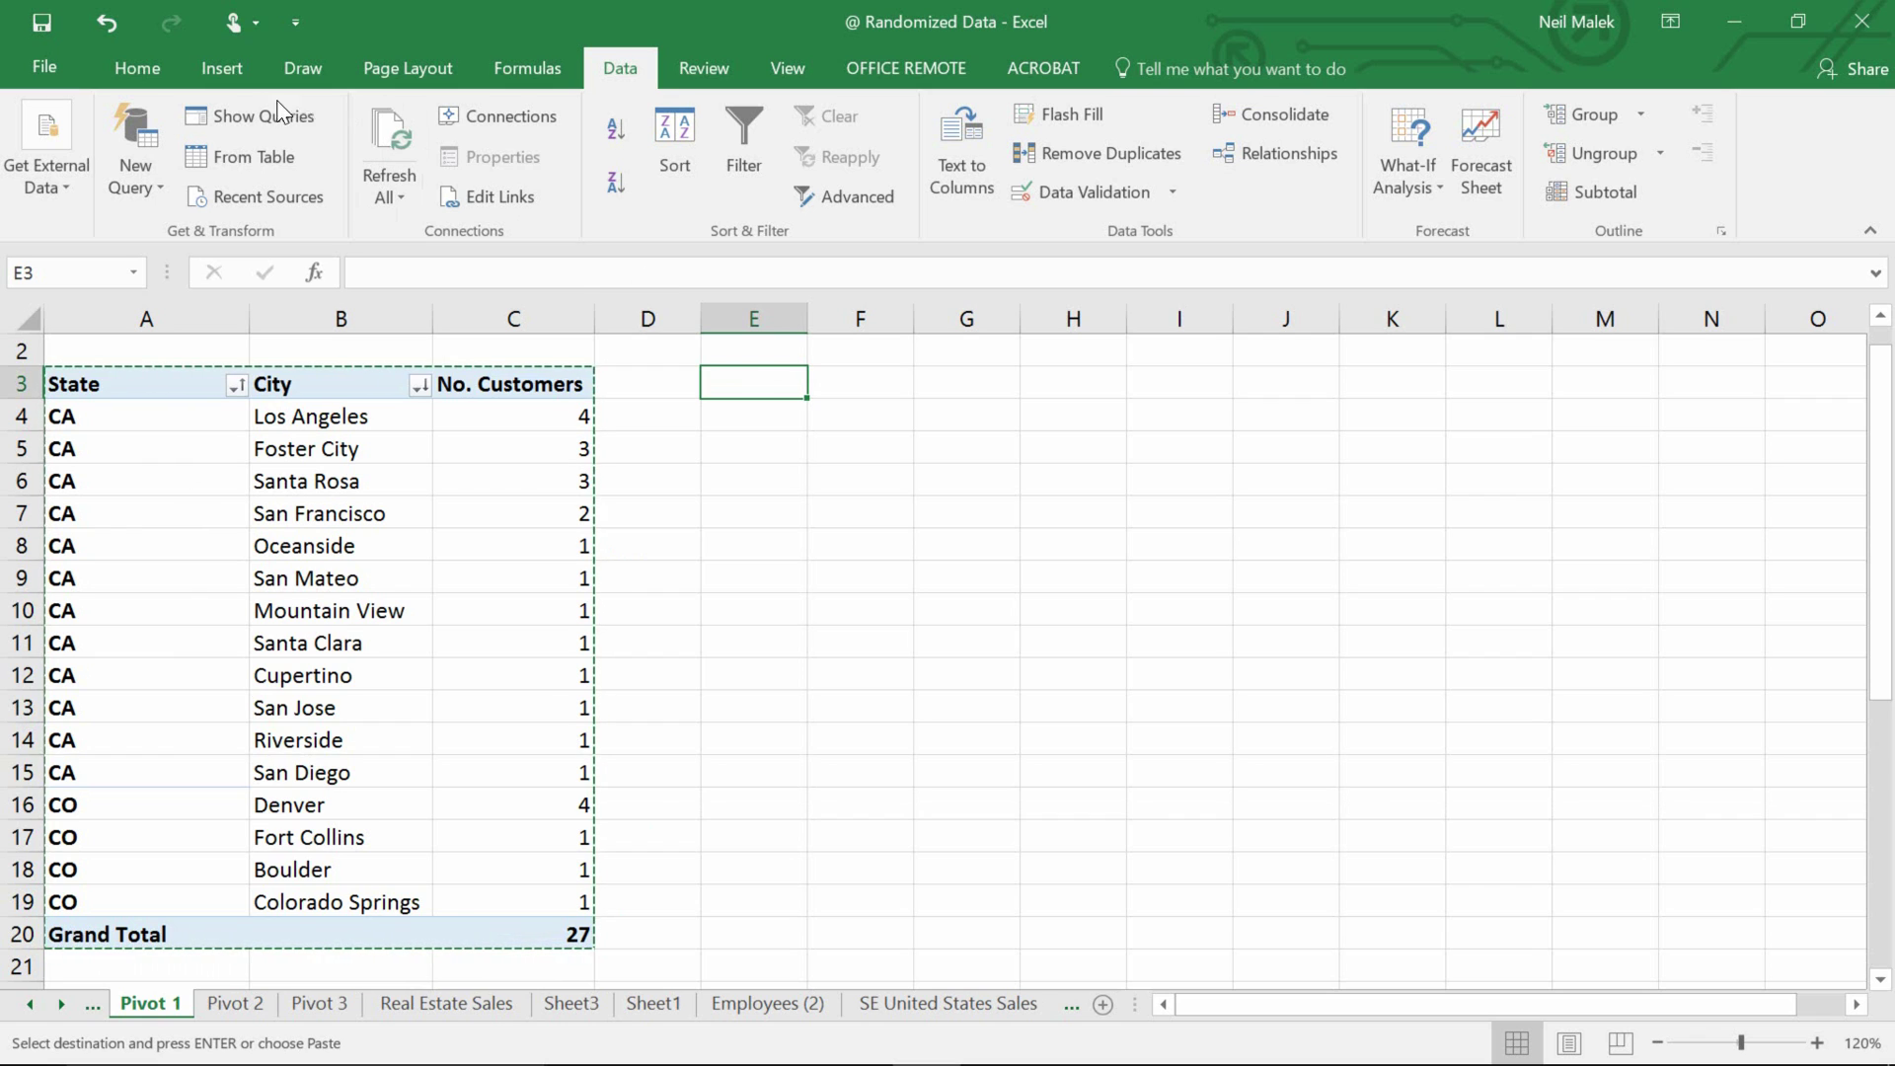
click(146, 73)
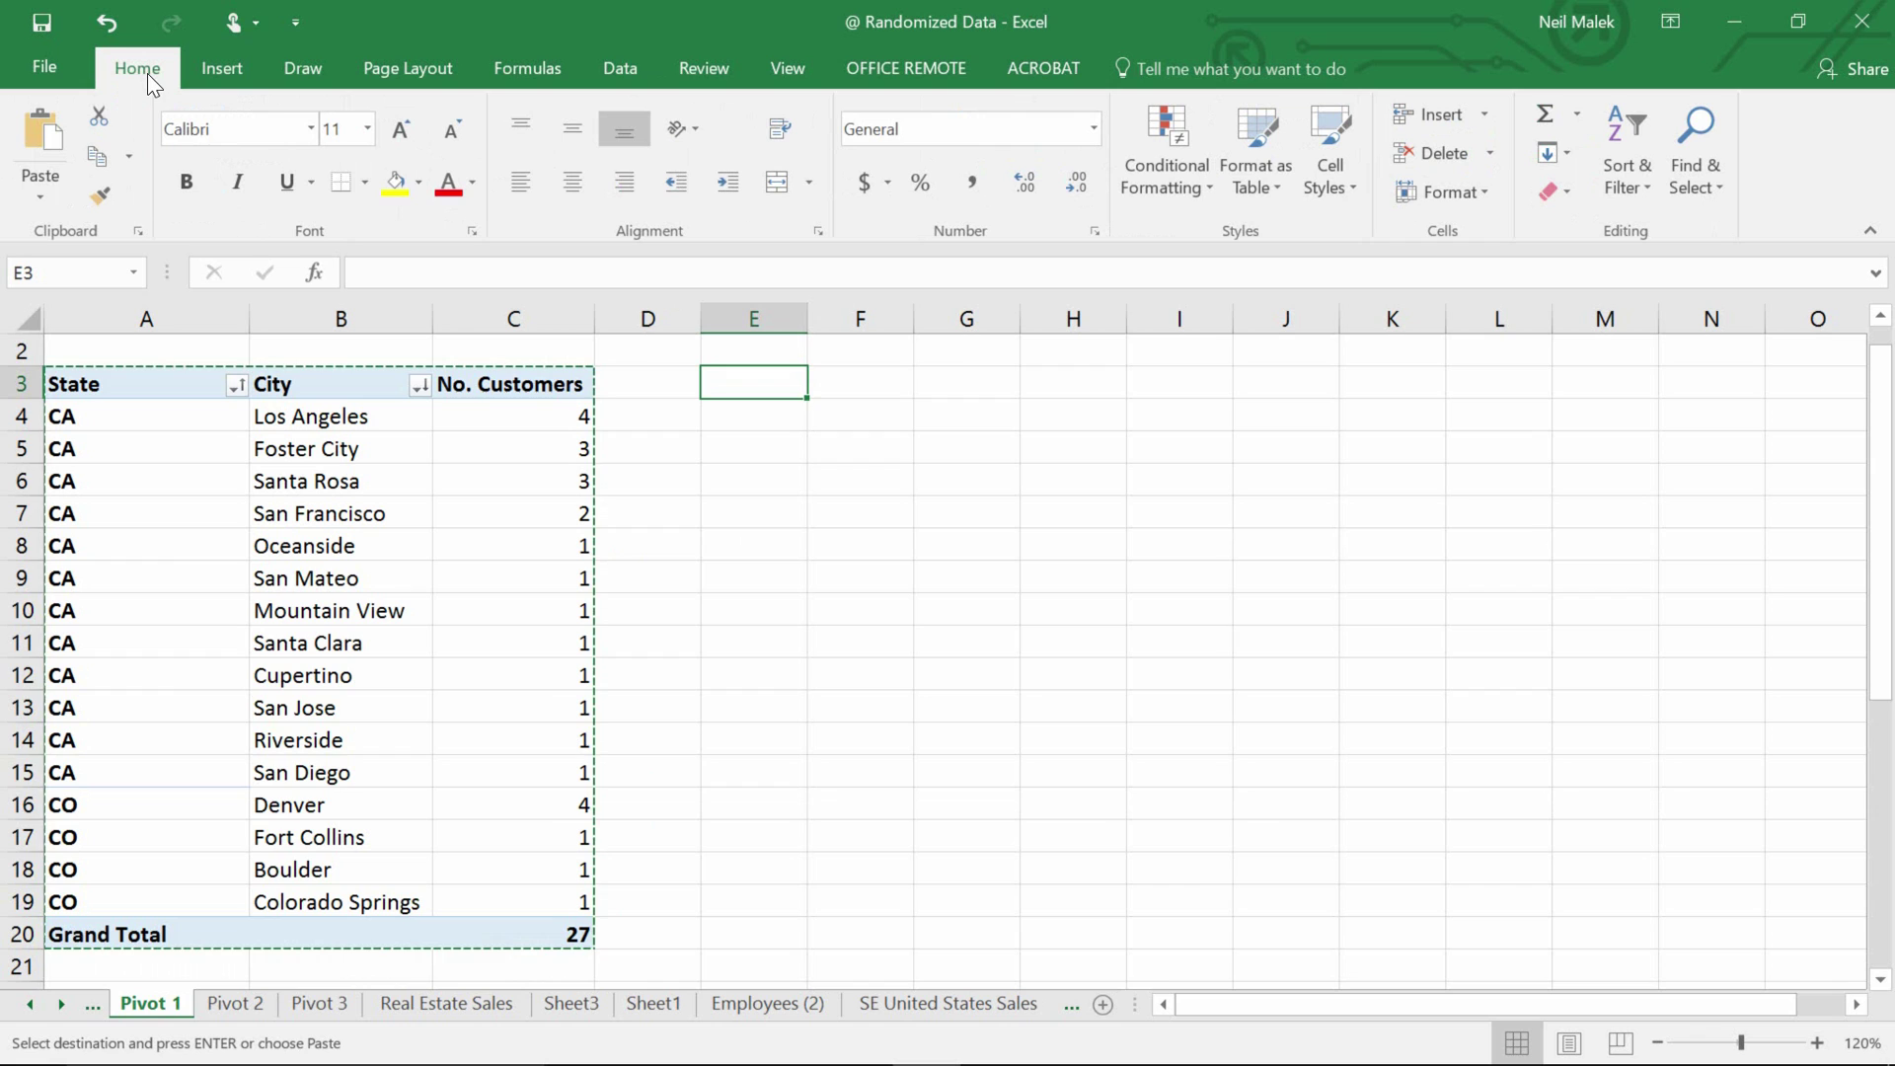
click(41, 197)
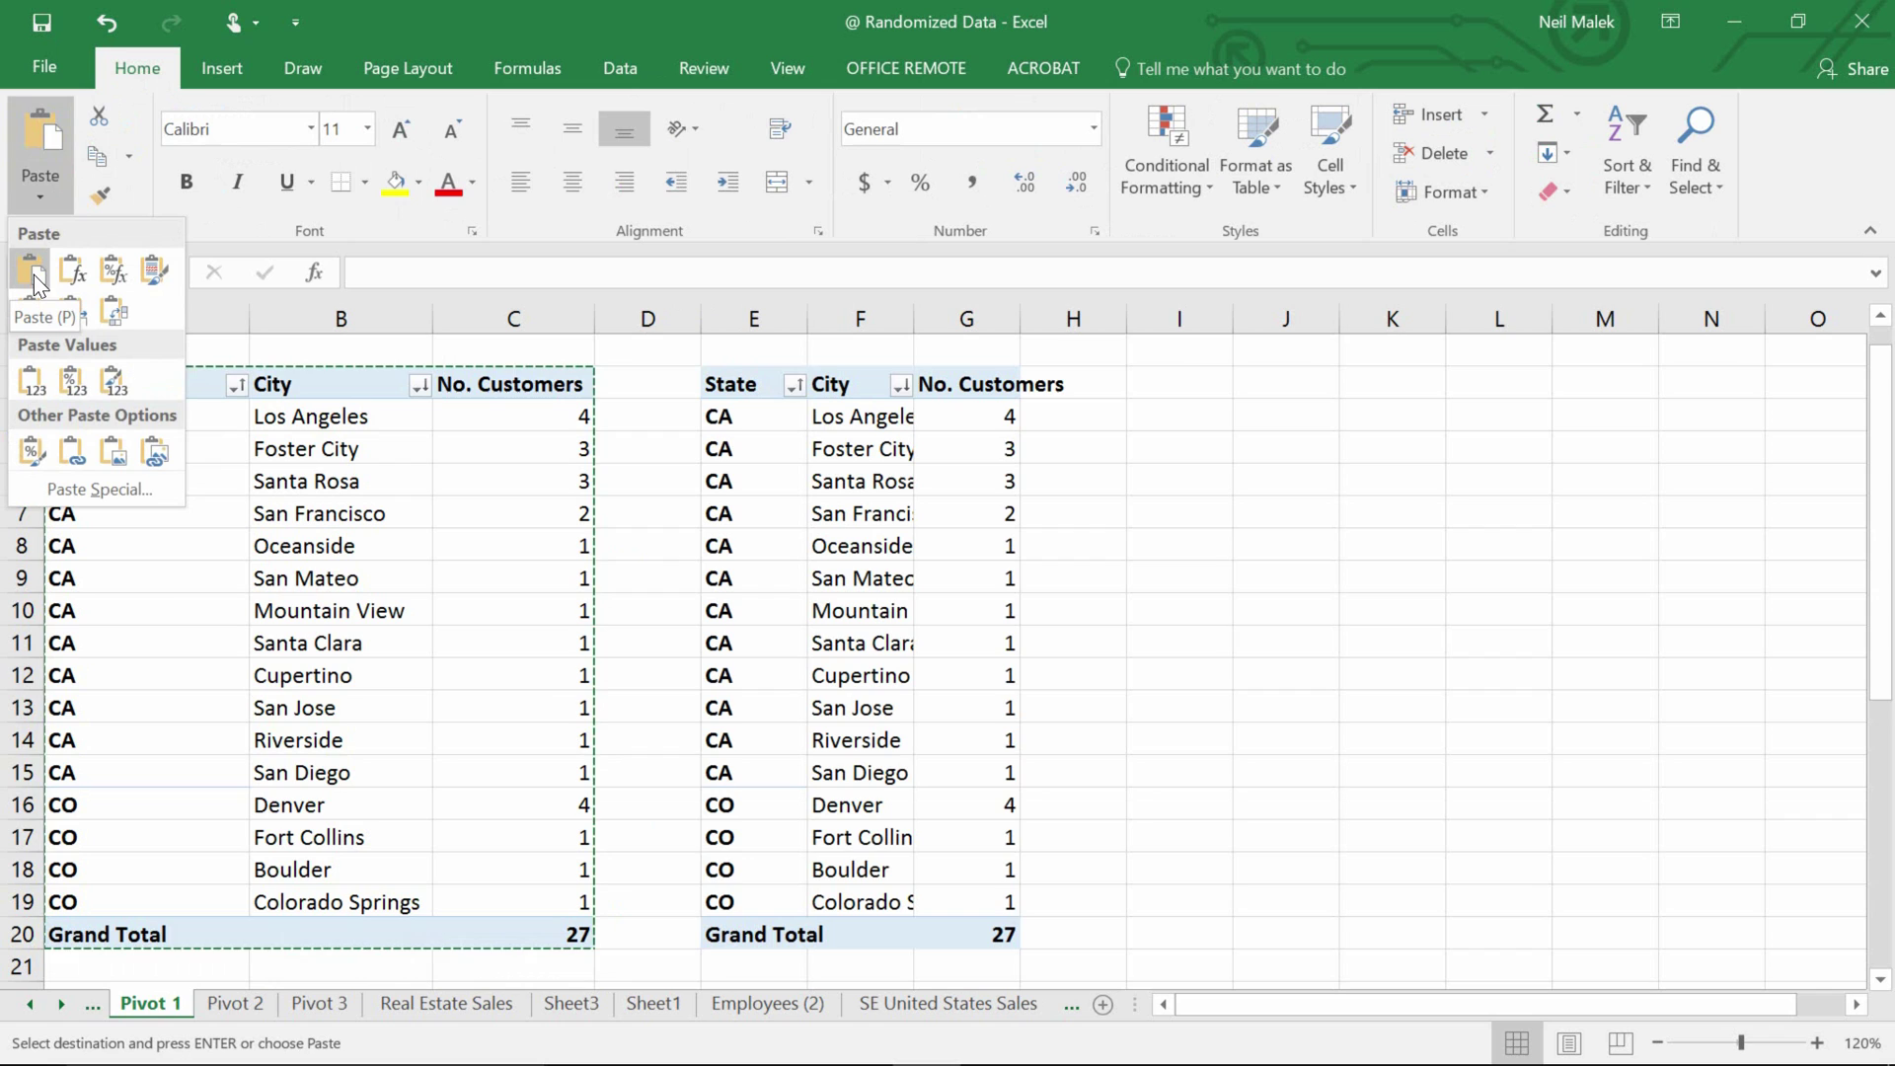
- Paste the pivot as values only and autofit columns E, F and G
click(37, 380)
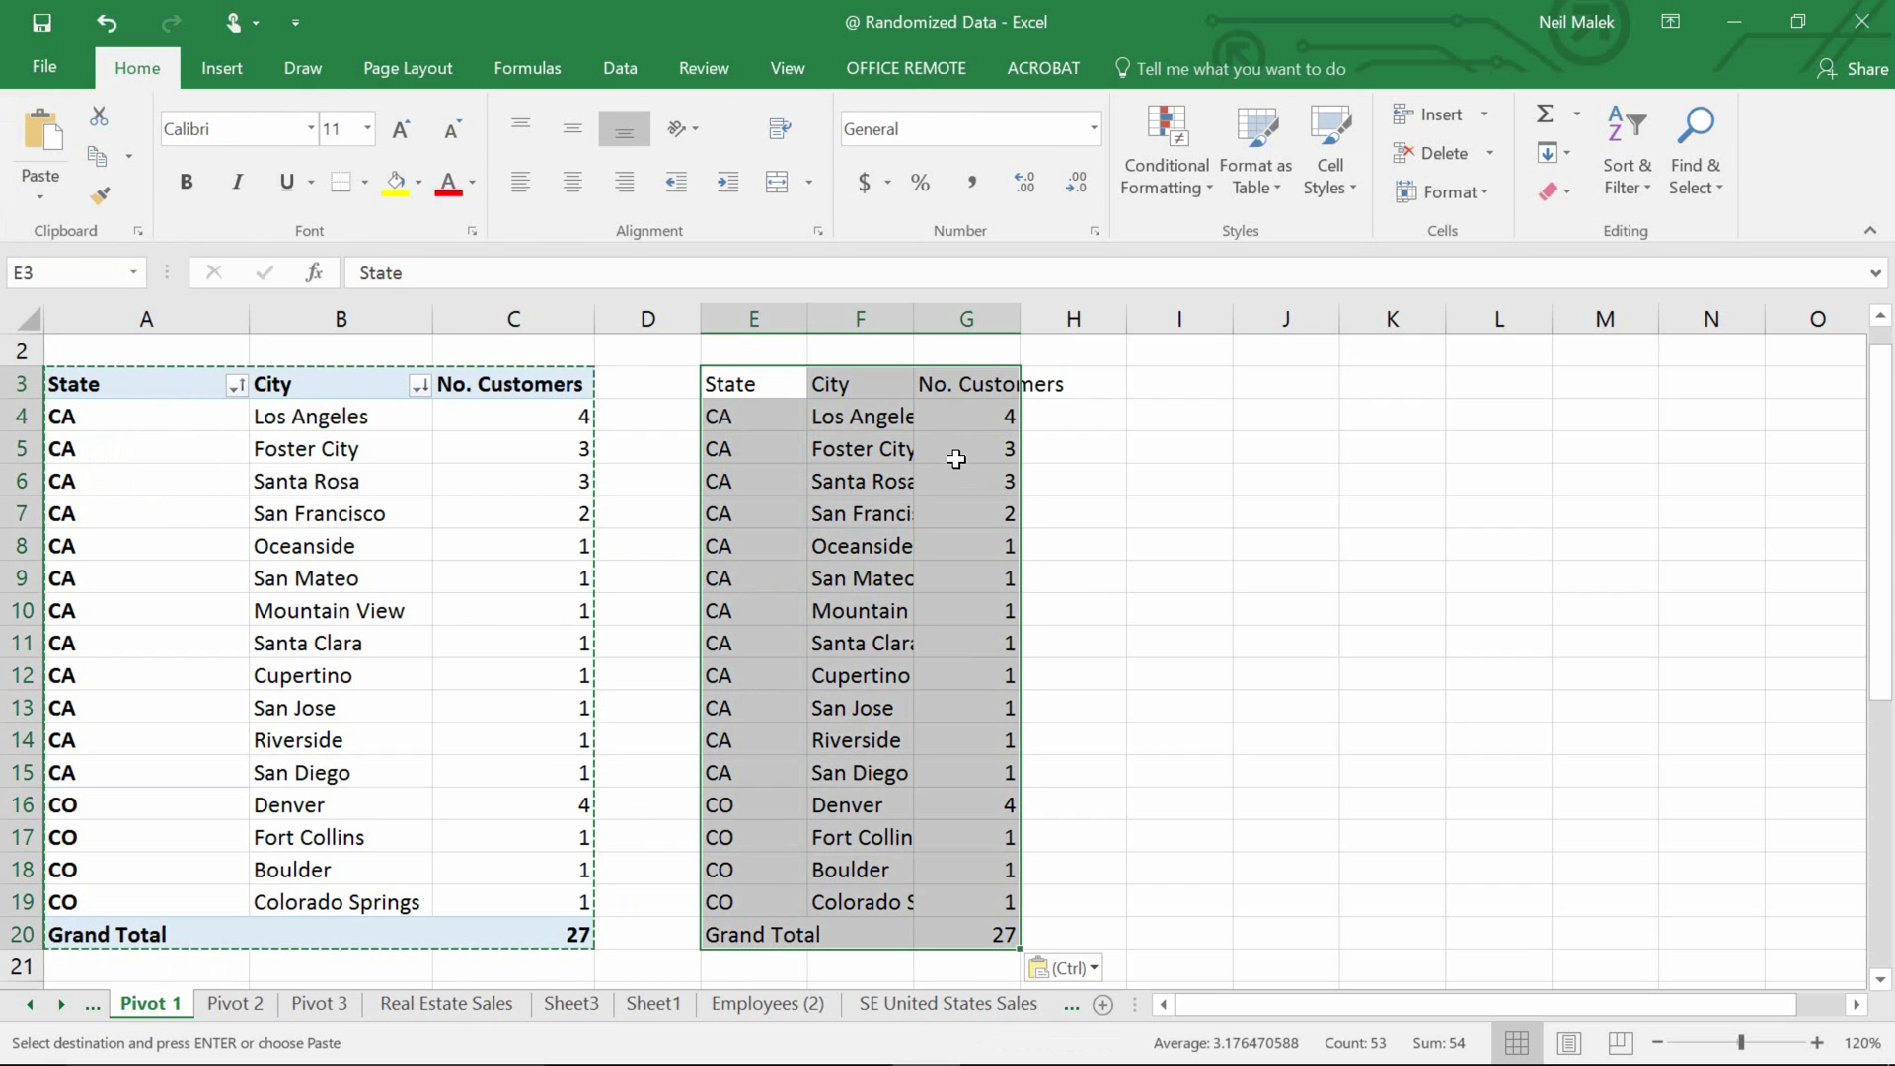
click(956, 459)
double_click(1023, 307)
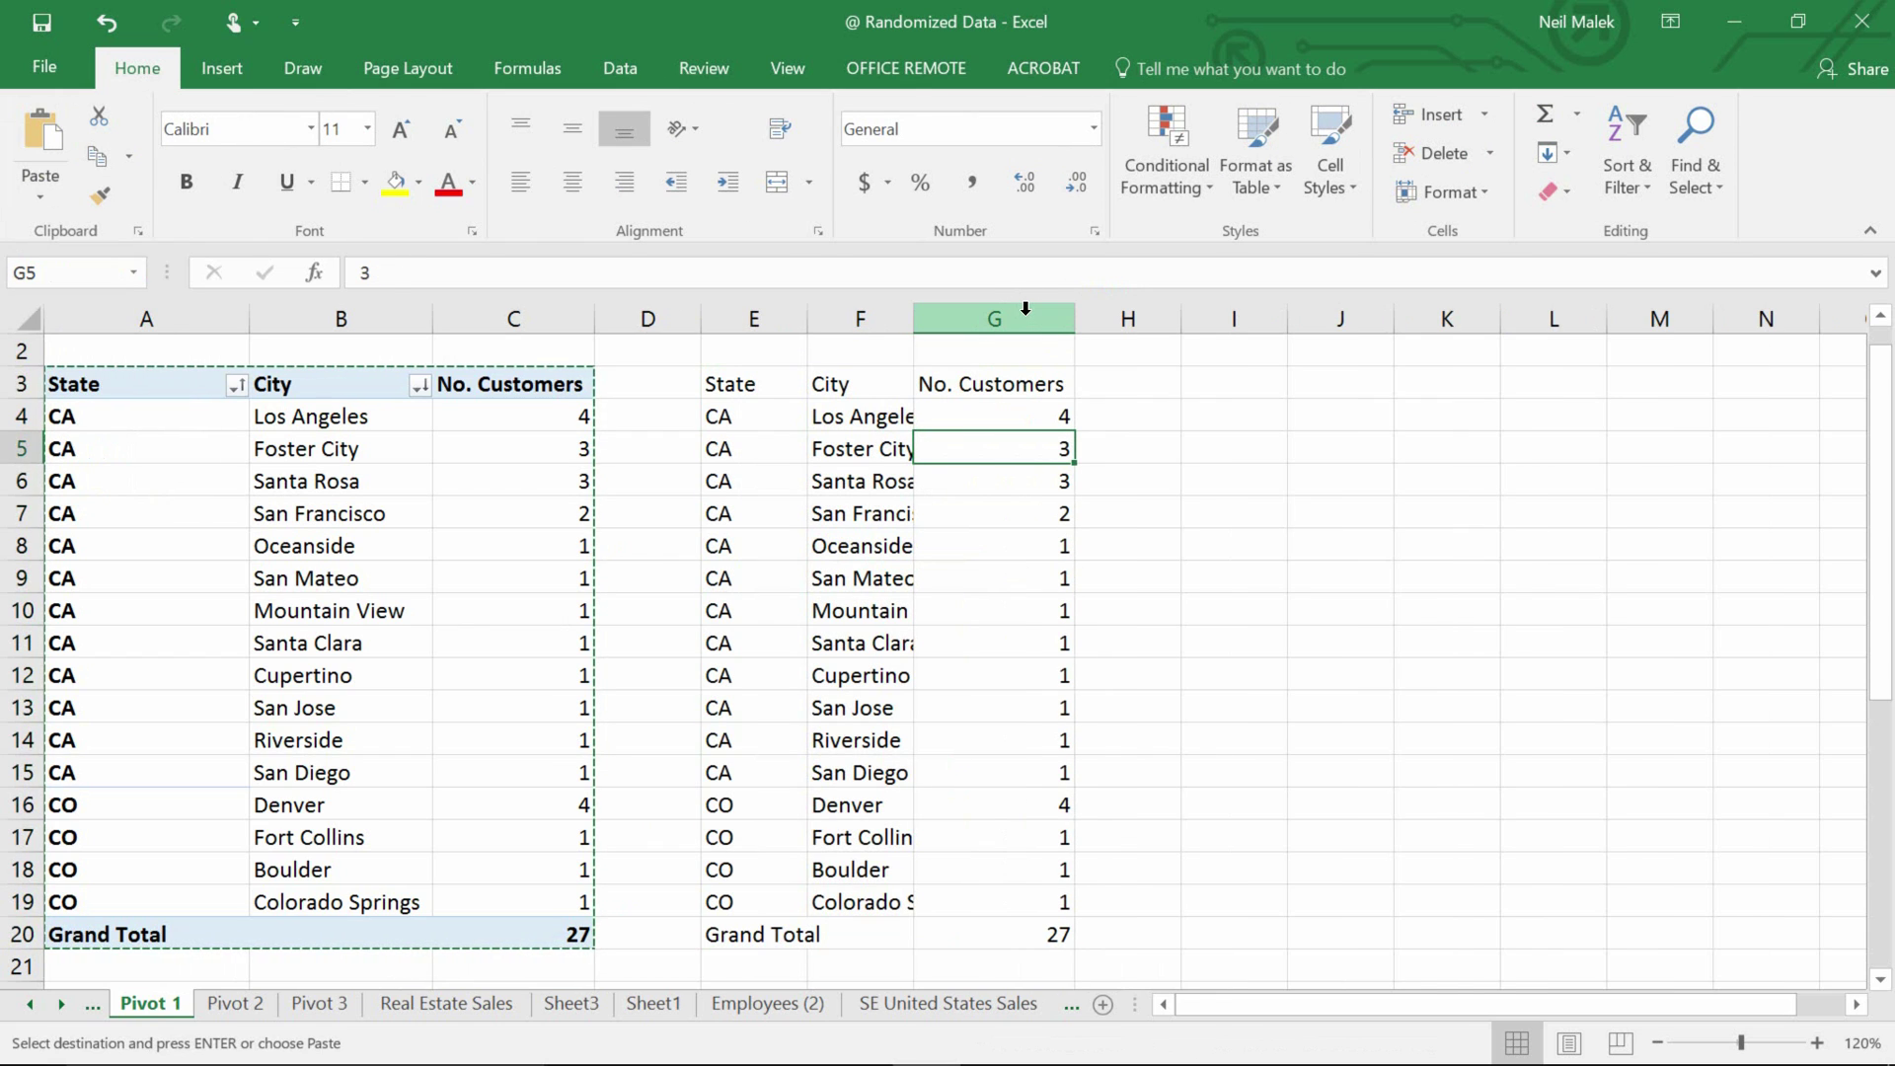
double_click(914, 309)
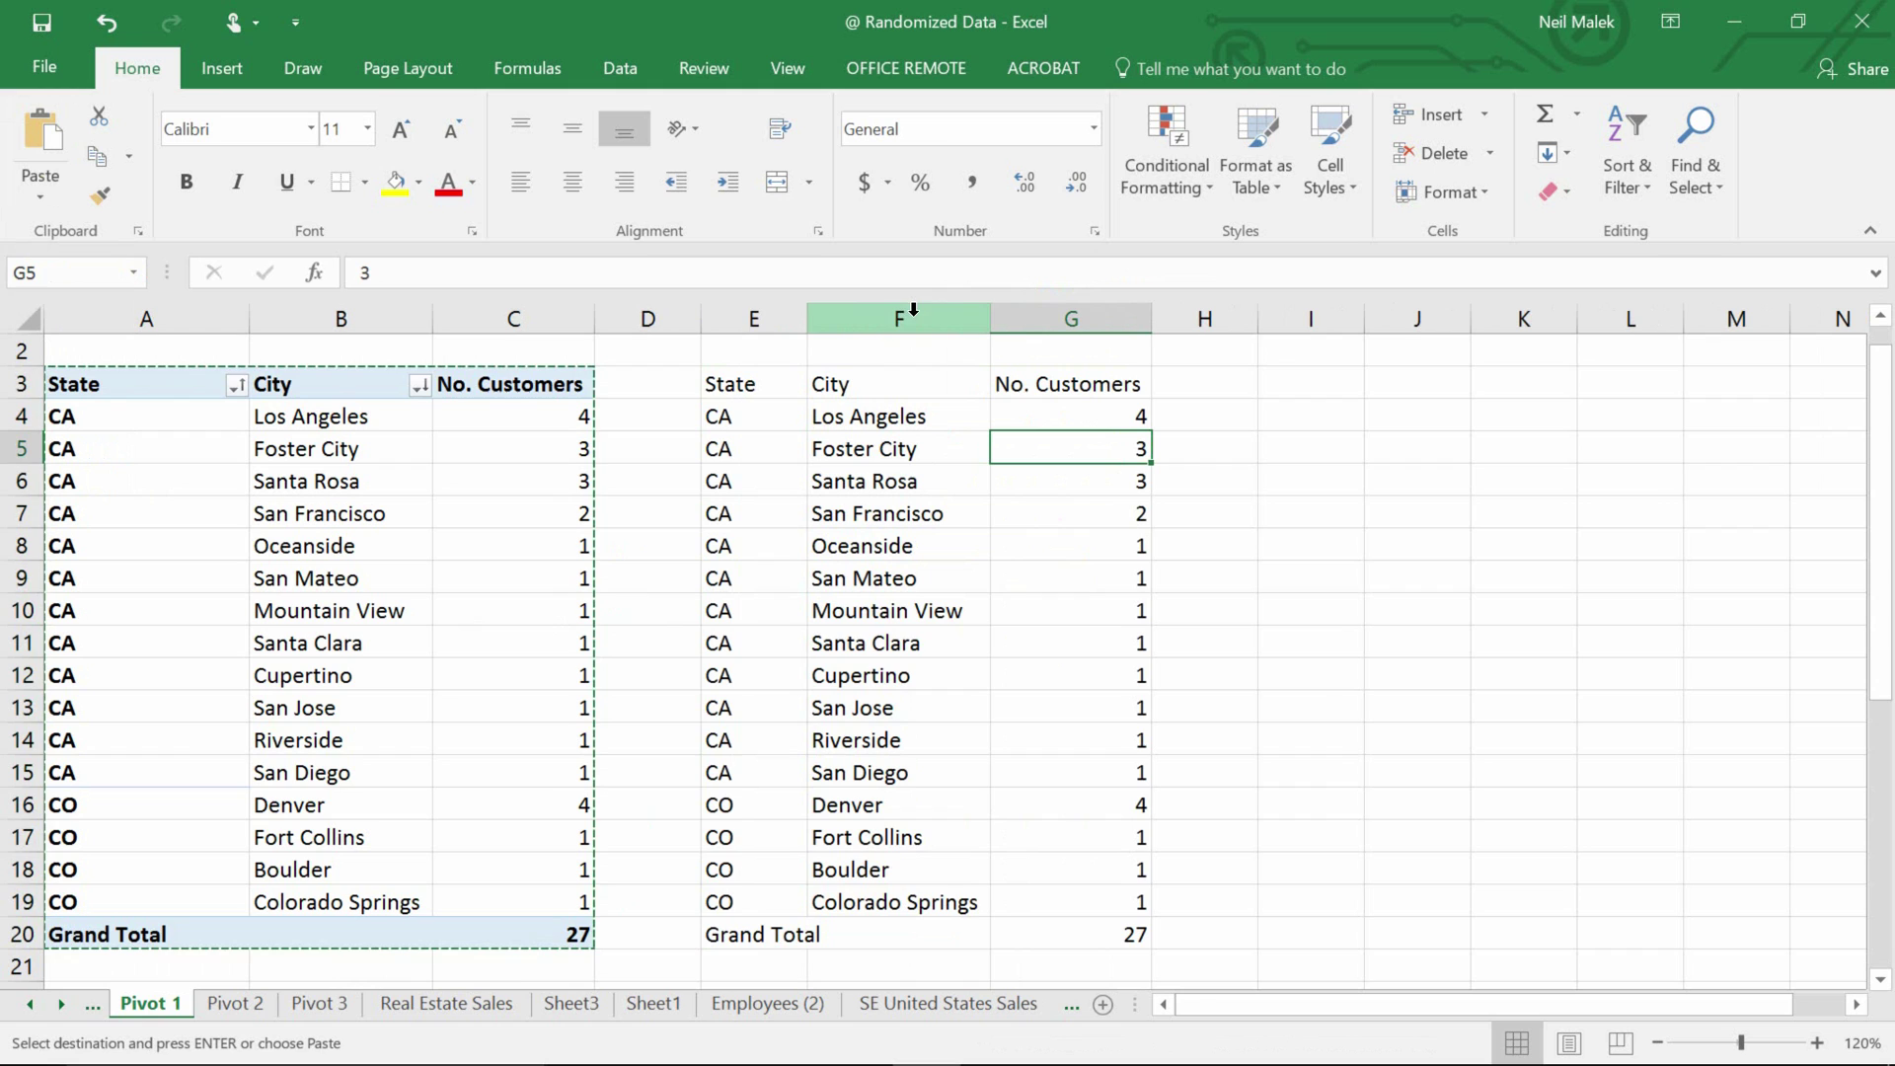
double_click(807, 314)
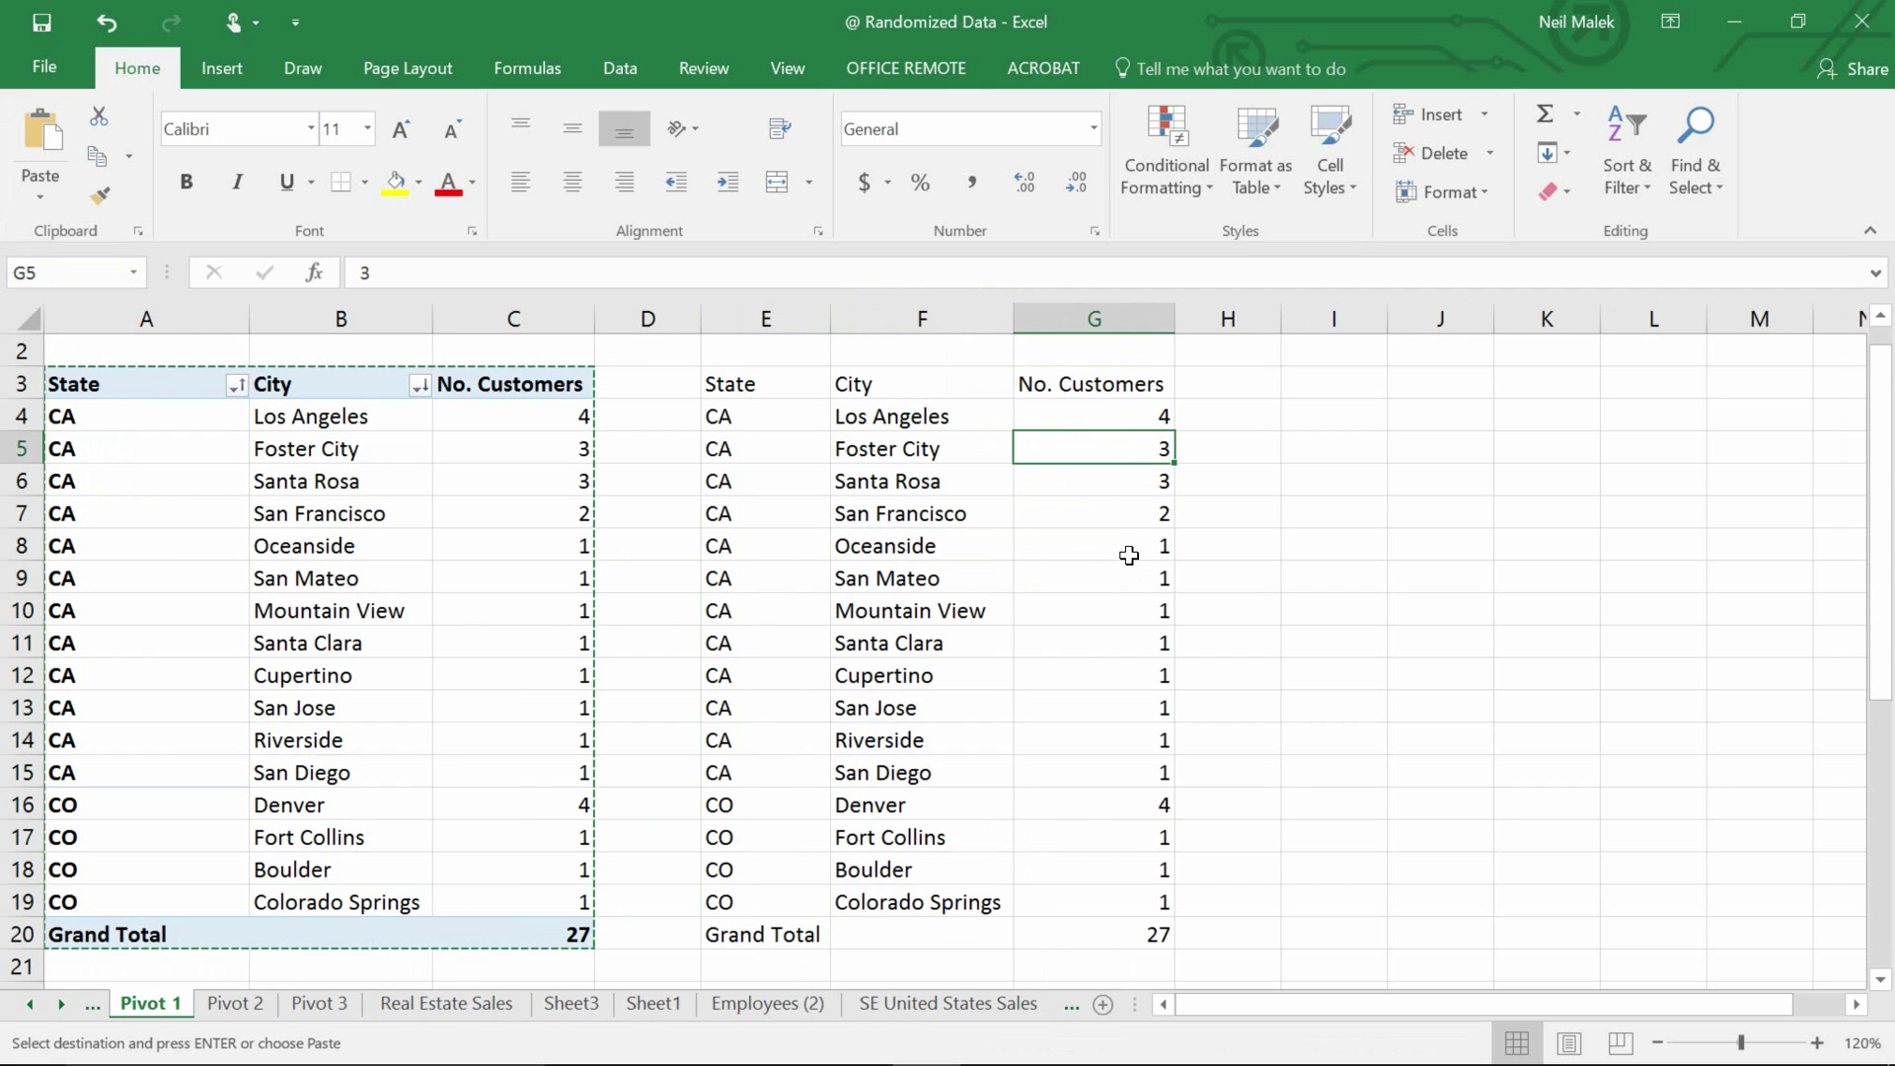
- Sort the copy by No. Customers largest first and clear its Grand Total row E4:G4
click(619, 62)
click(626, 182)
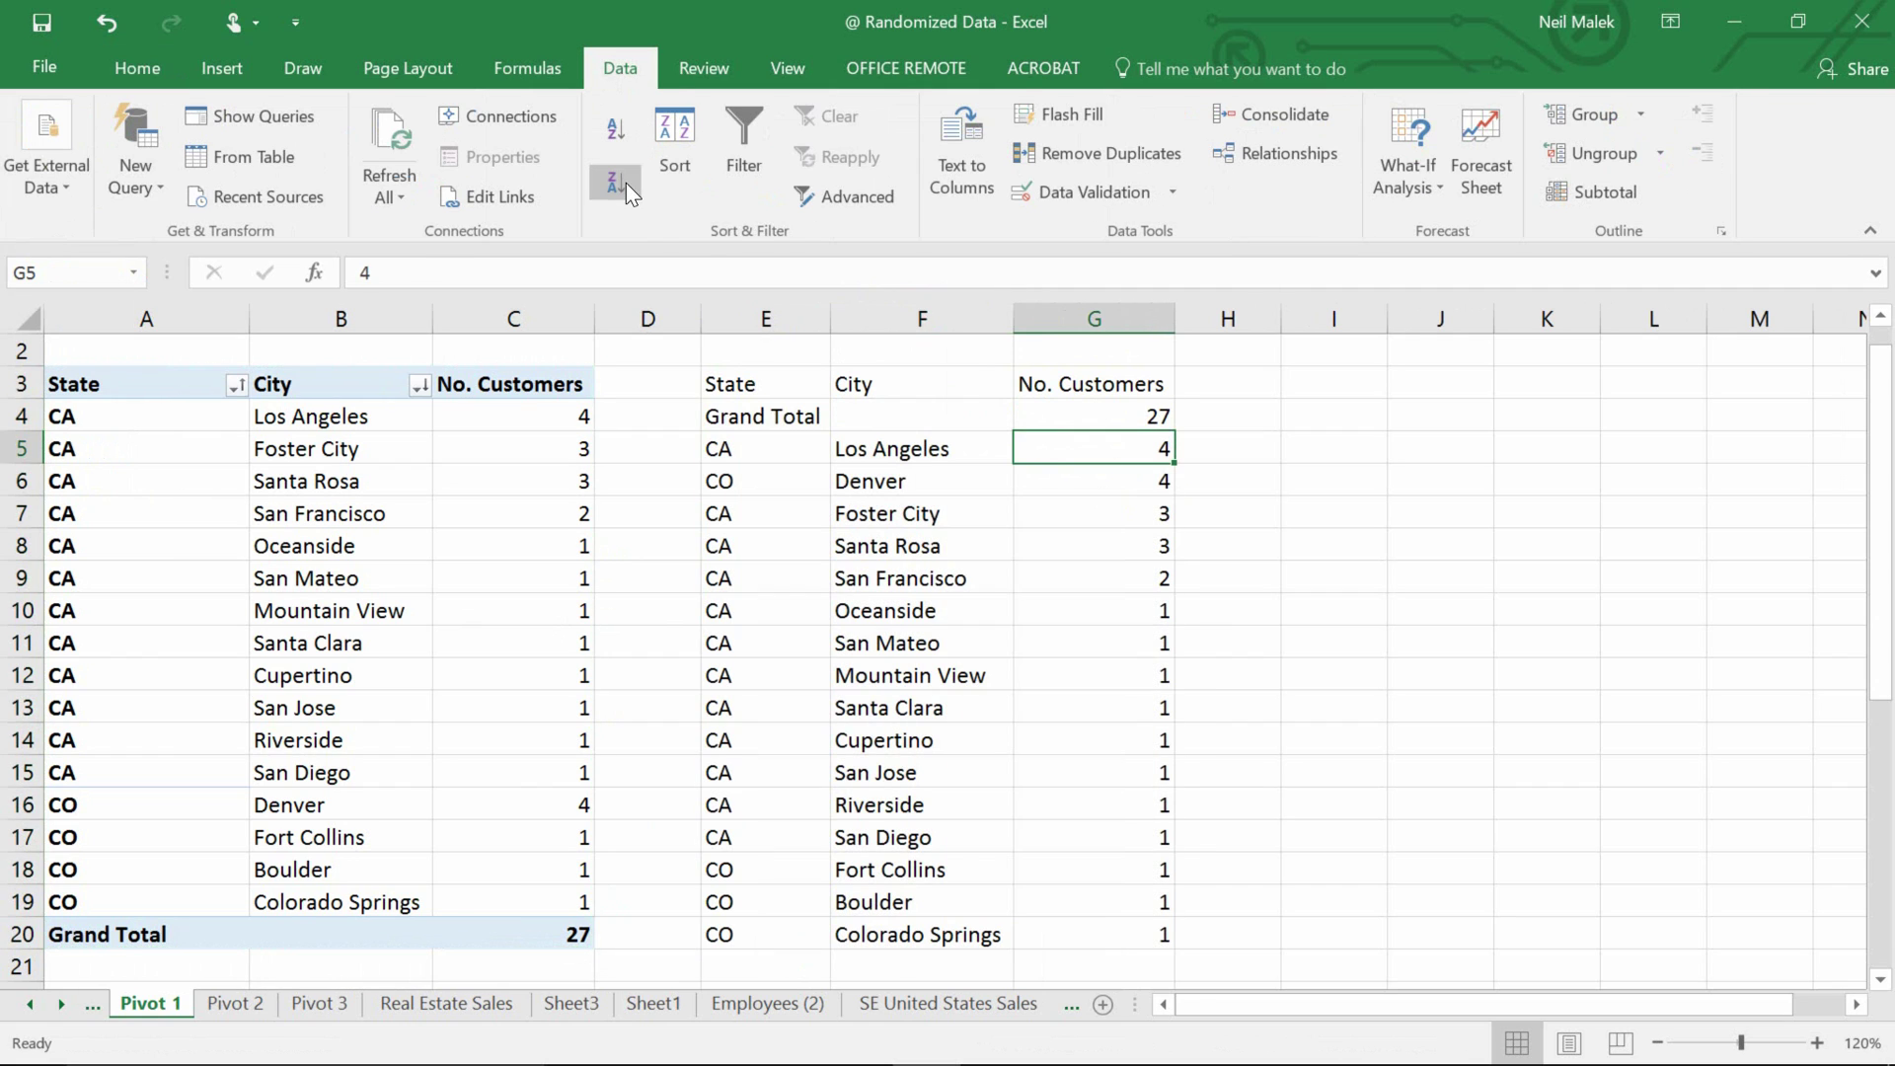
click(749, 431)
click(746, 415)
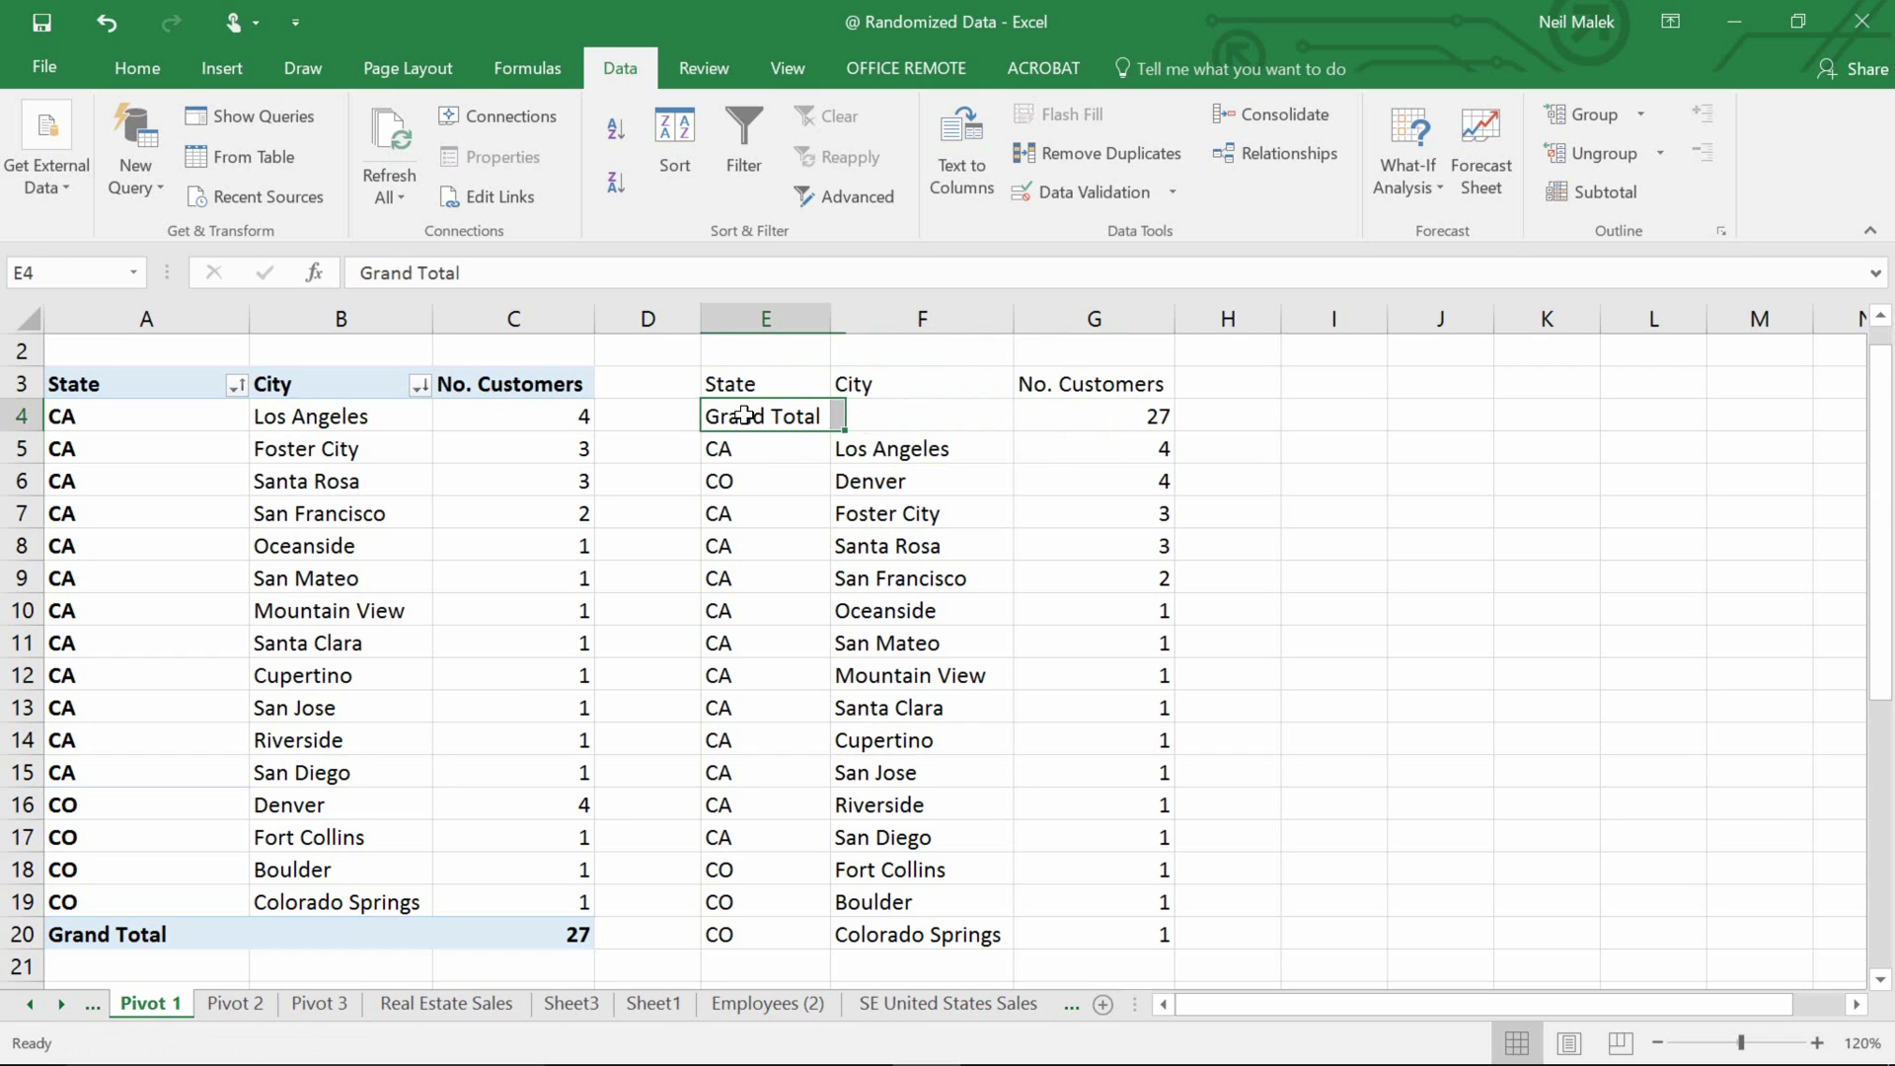
drag(745, 416, 1094, 422)
key(Delete)
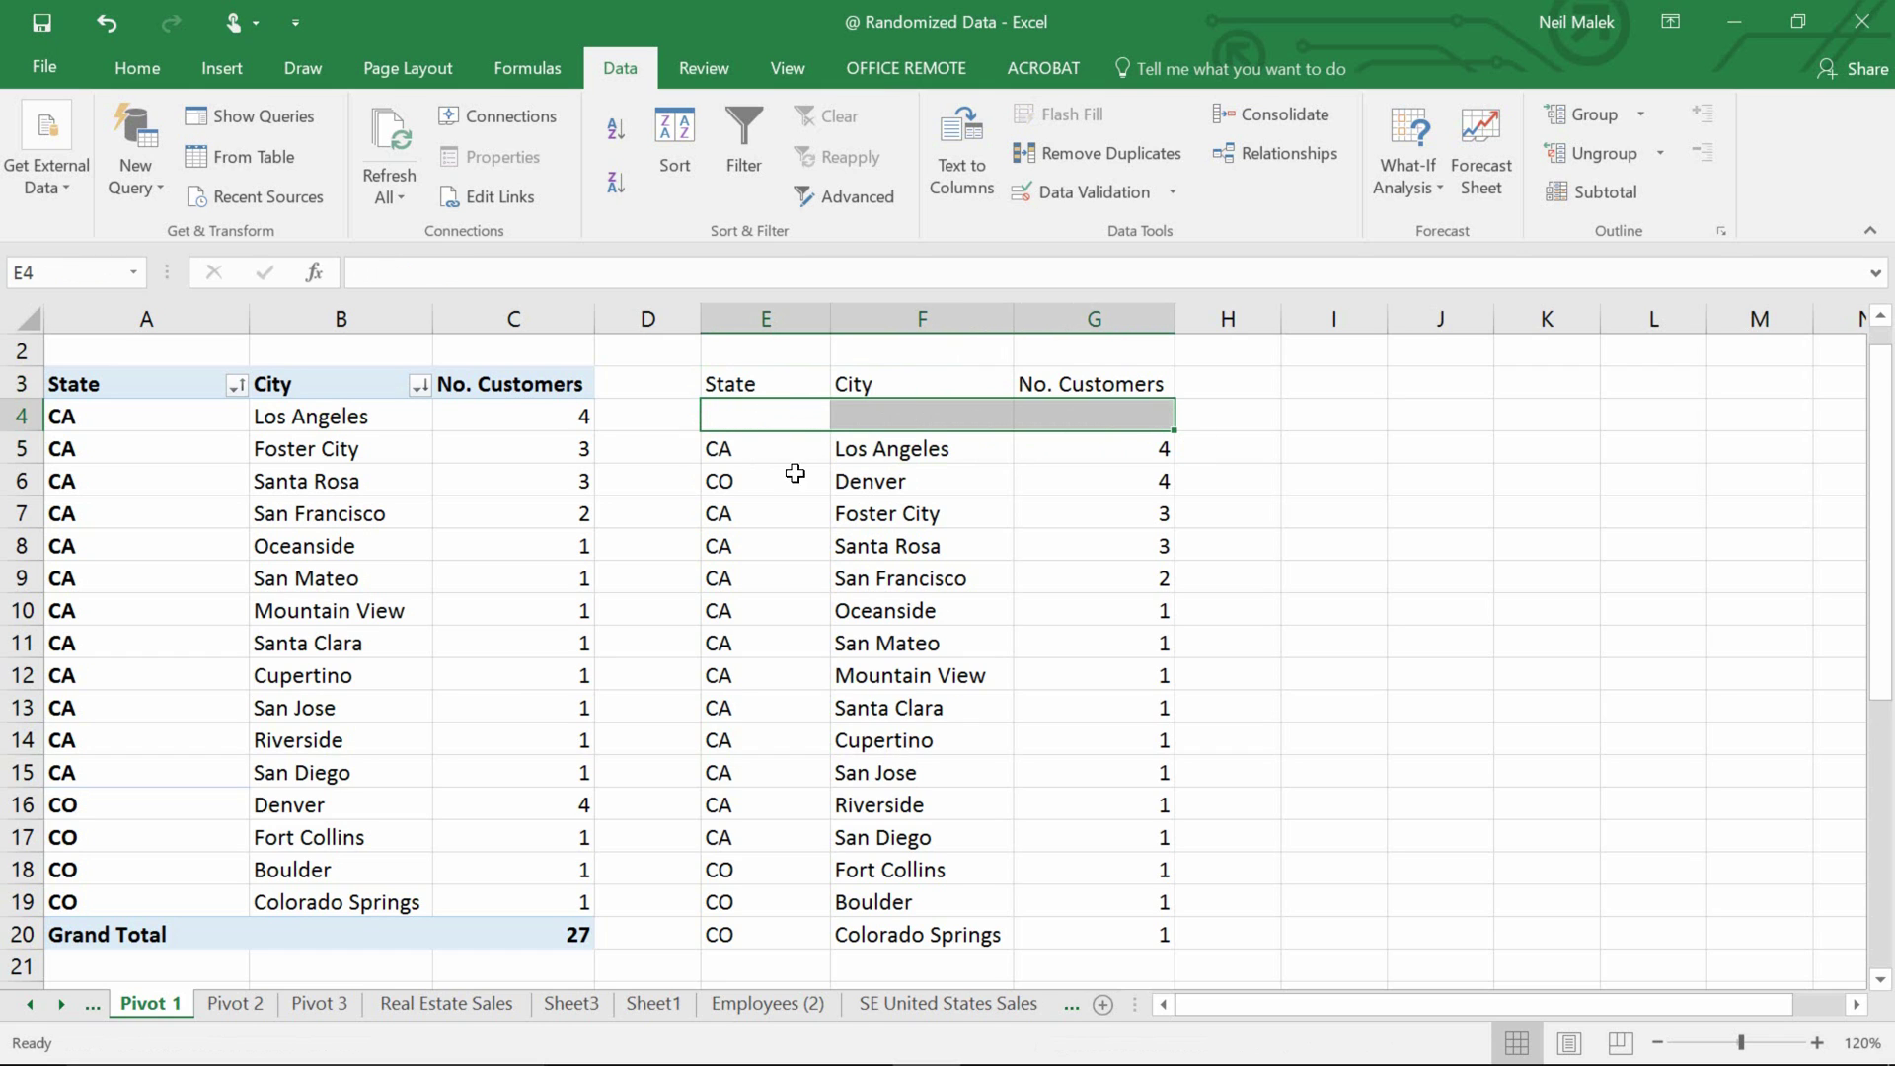
- Move the city rows up so the list starts at row 4
drag(774, 448, 1068, 927)
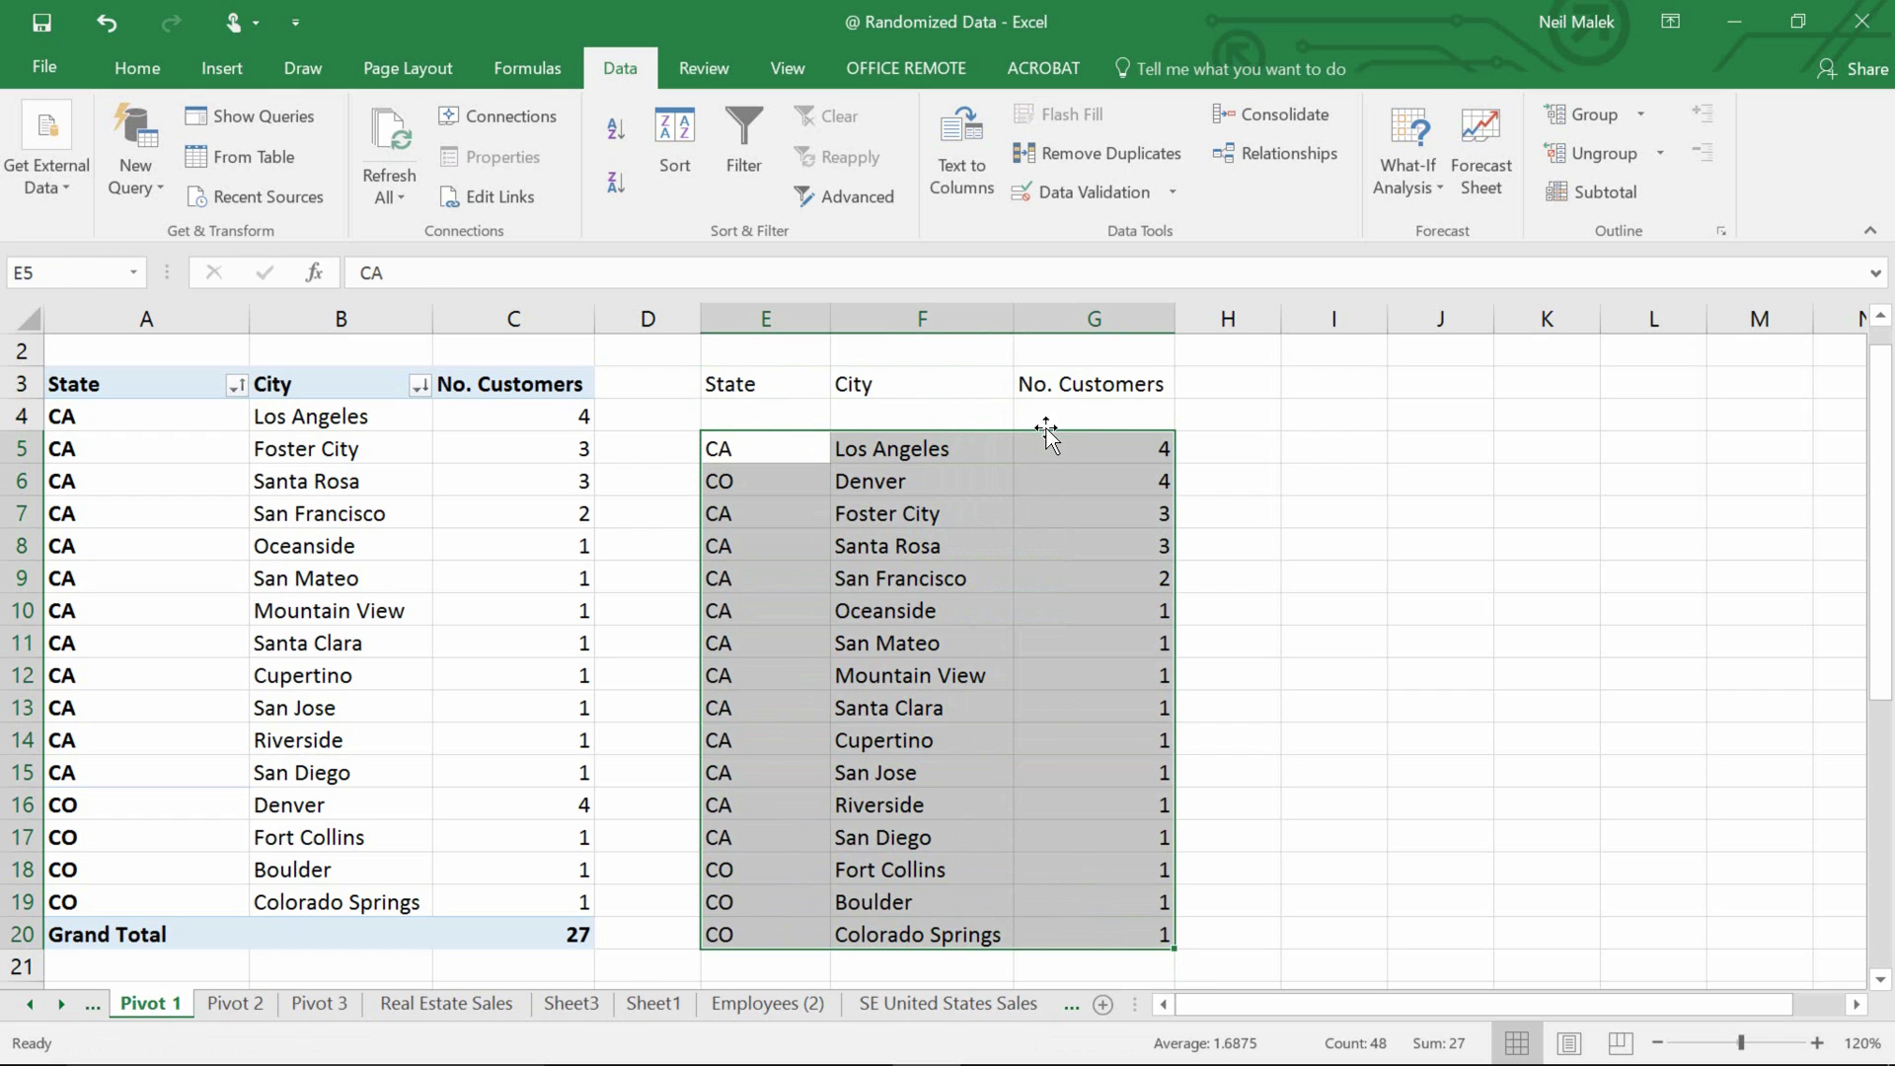
drag(1046, 431, 1048, 401)
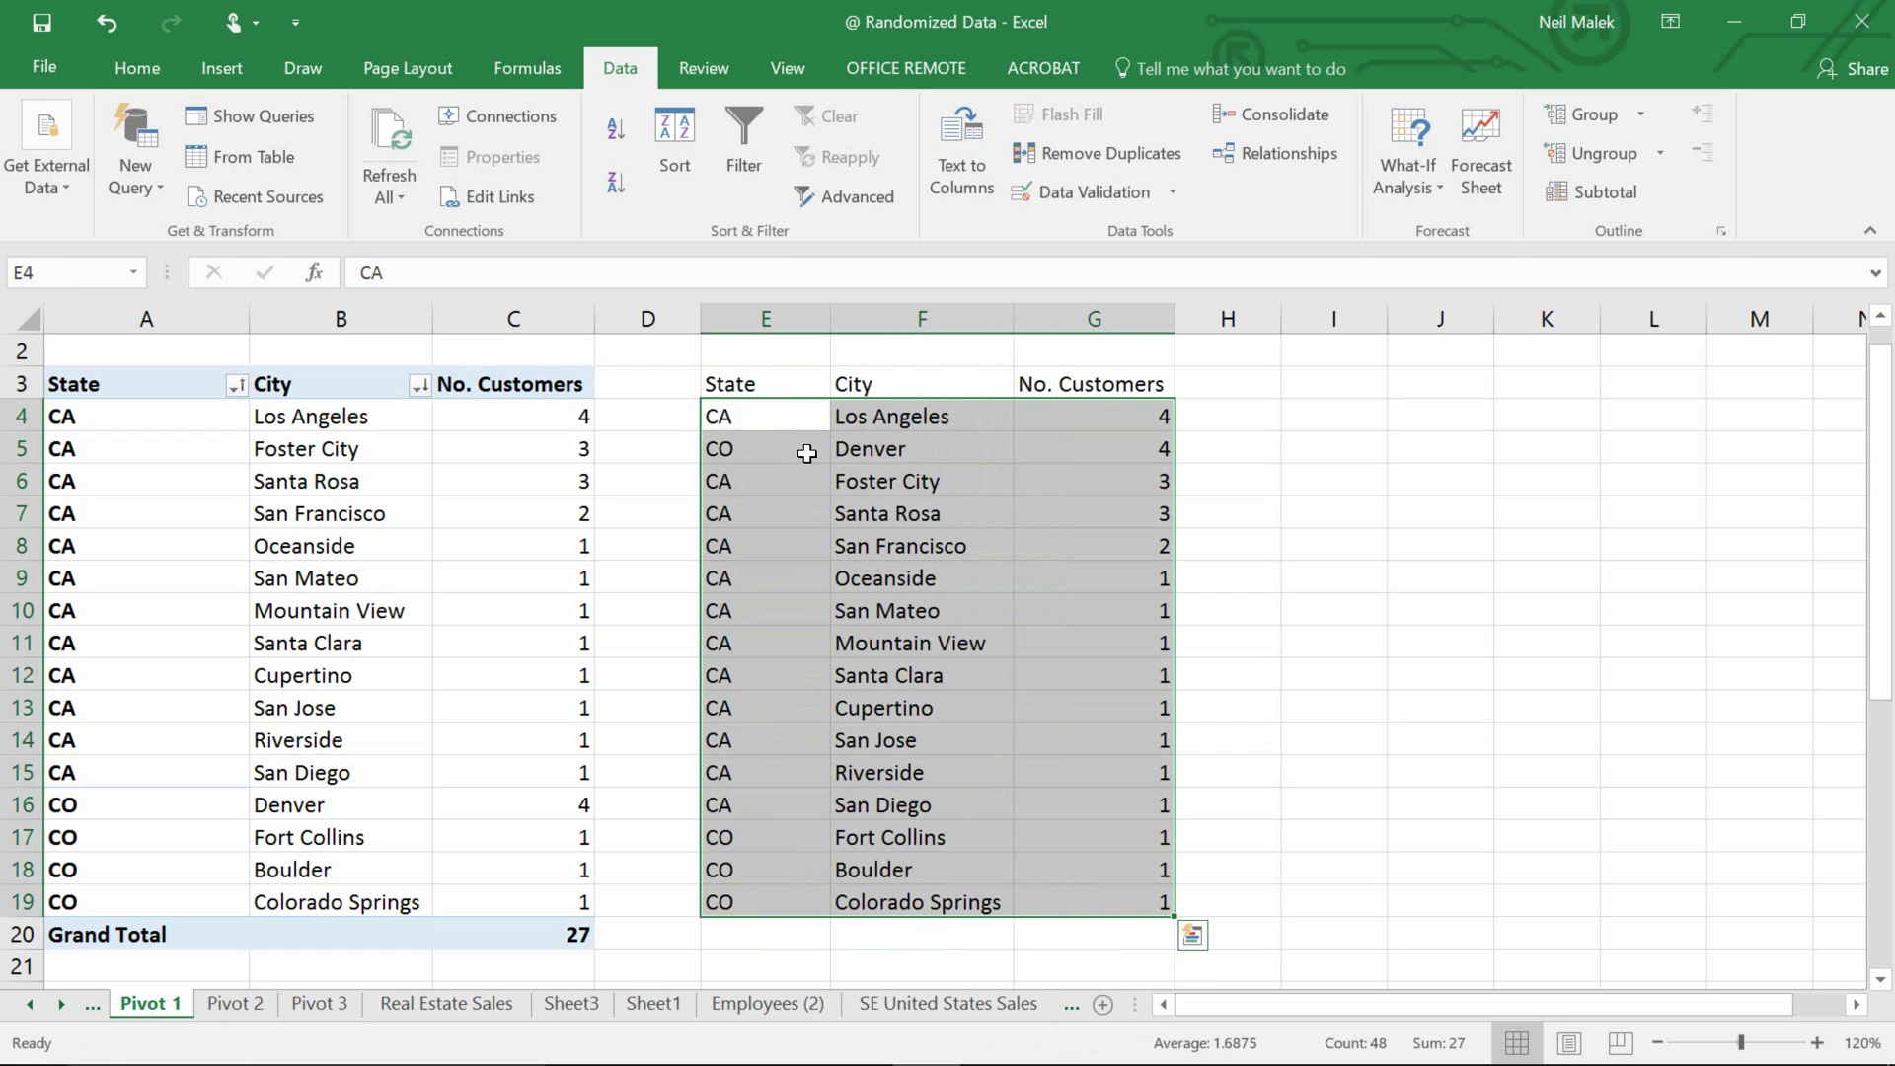
drag(1121, 490, 1147, 466)
click(1147, 466)
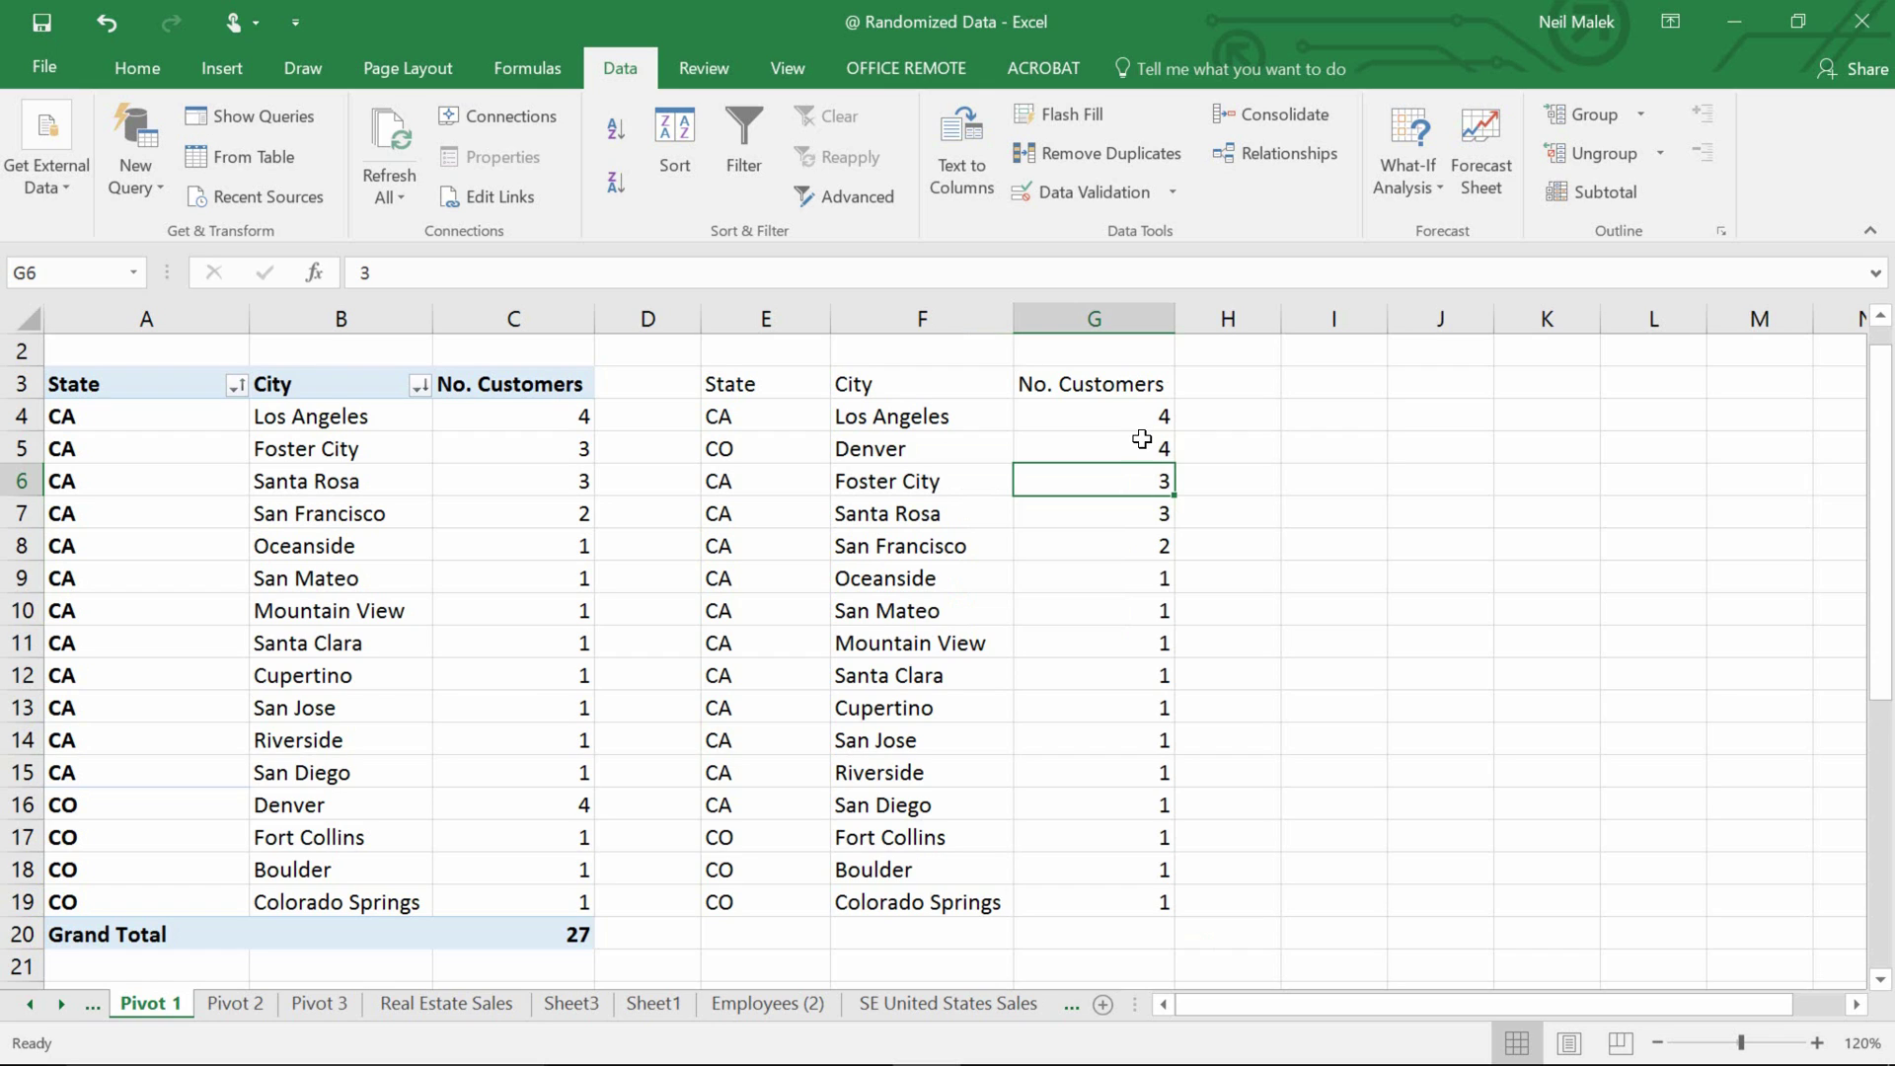
drag(1147, 412, 1135, 514)
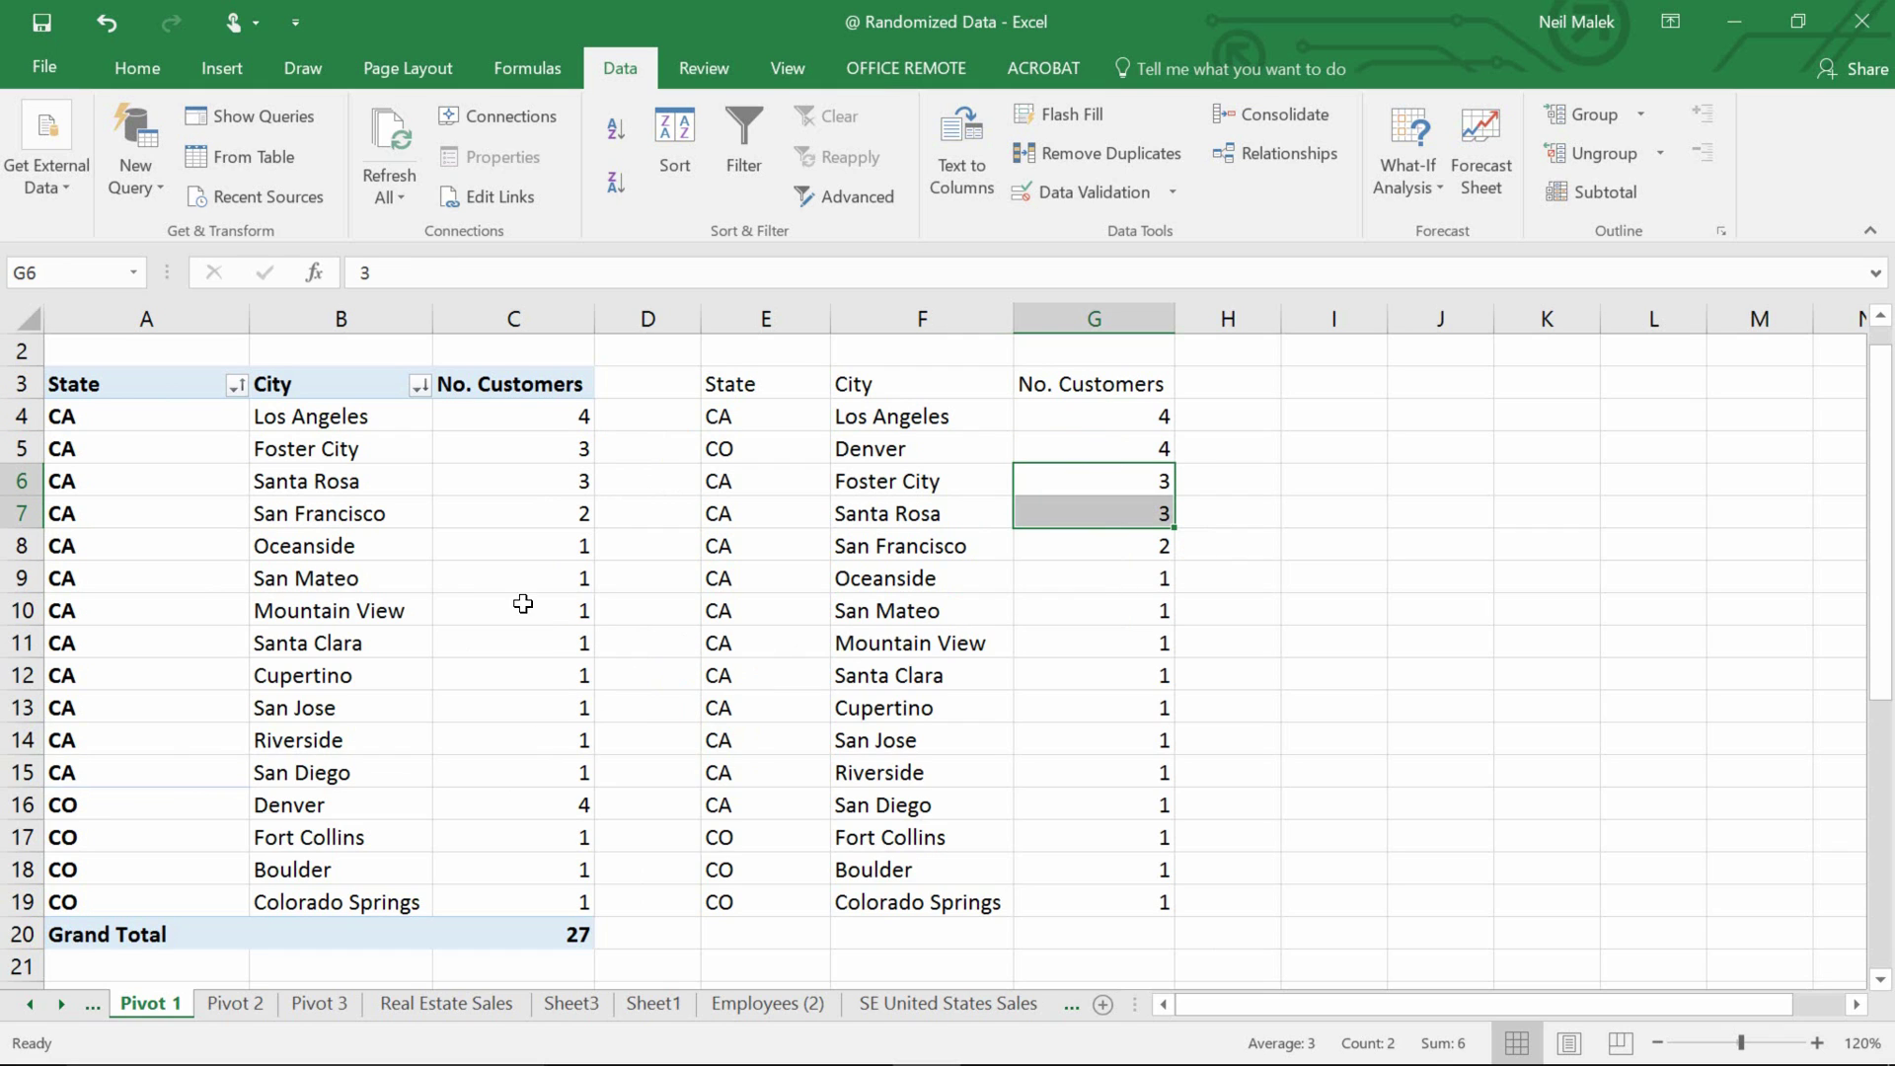
click(367, 555)
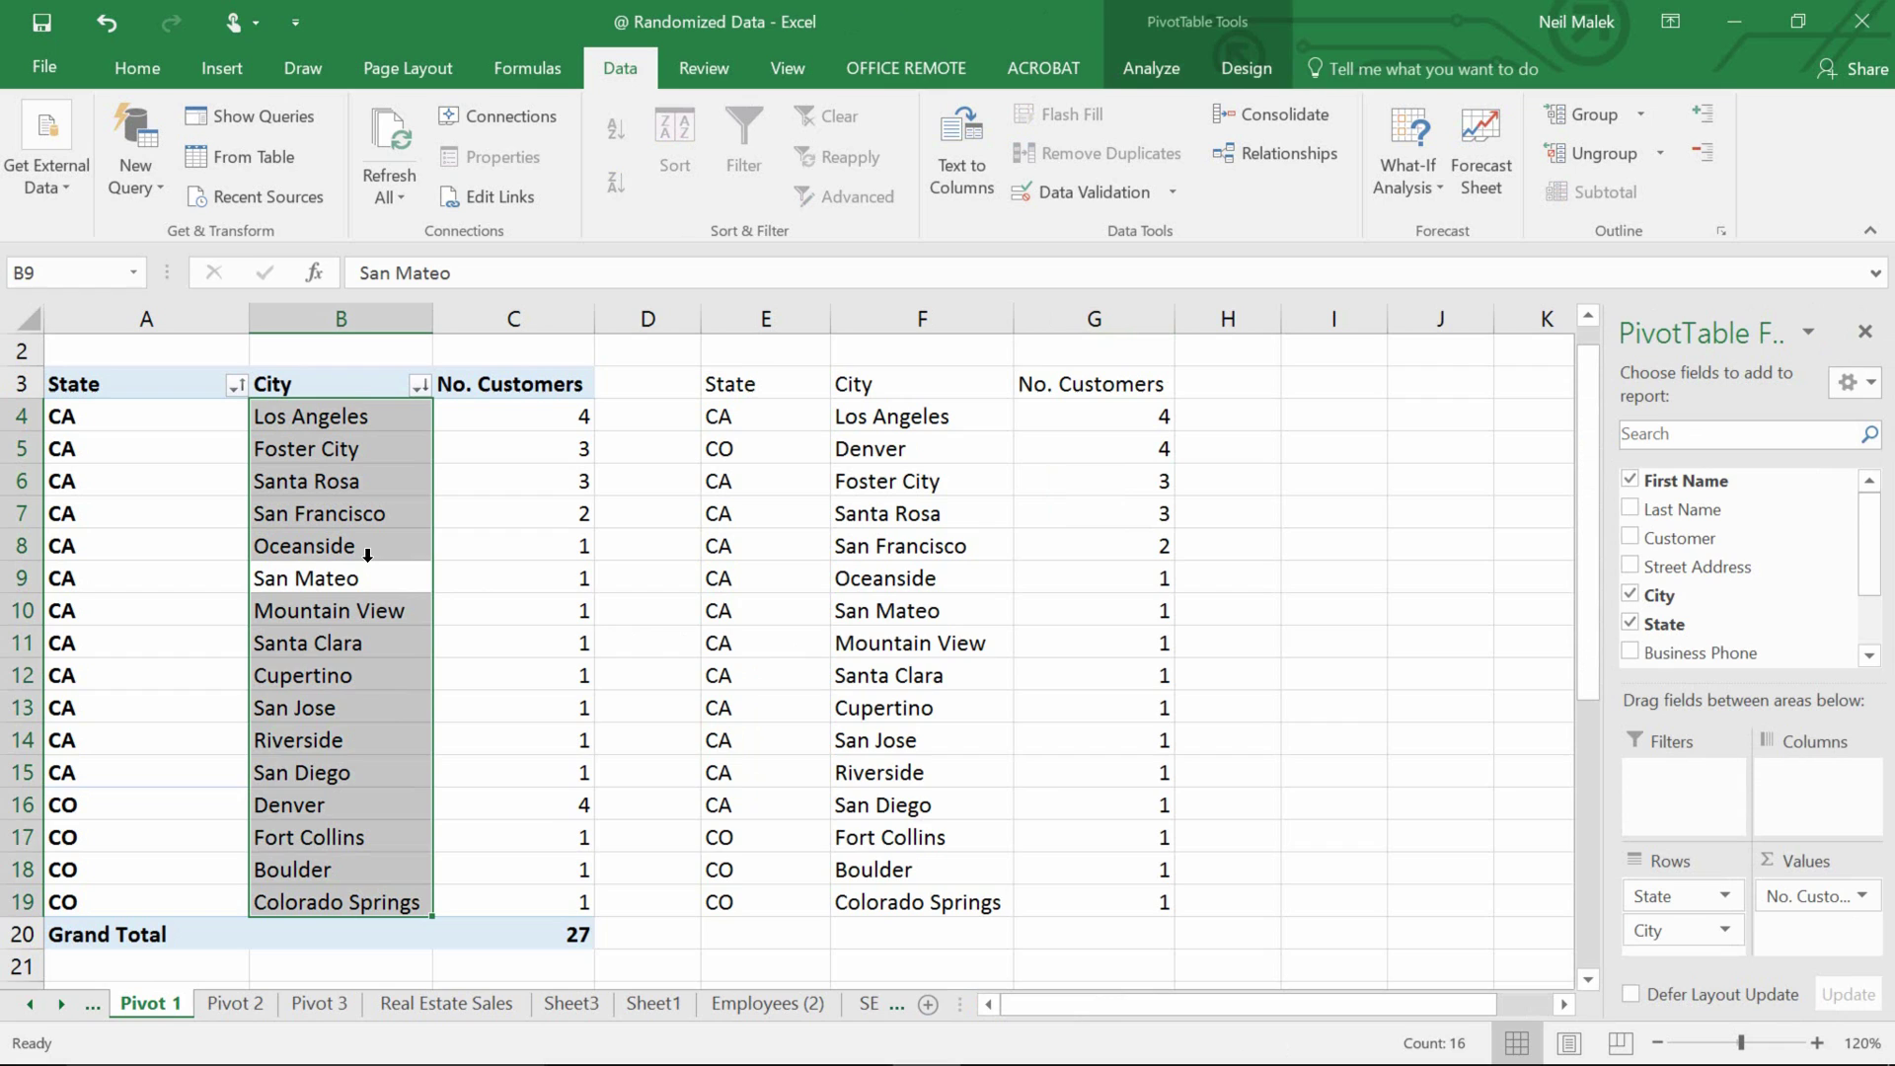
click(820, 619)
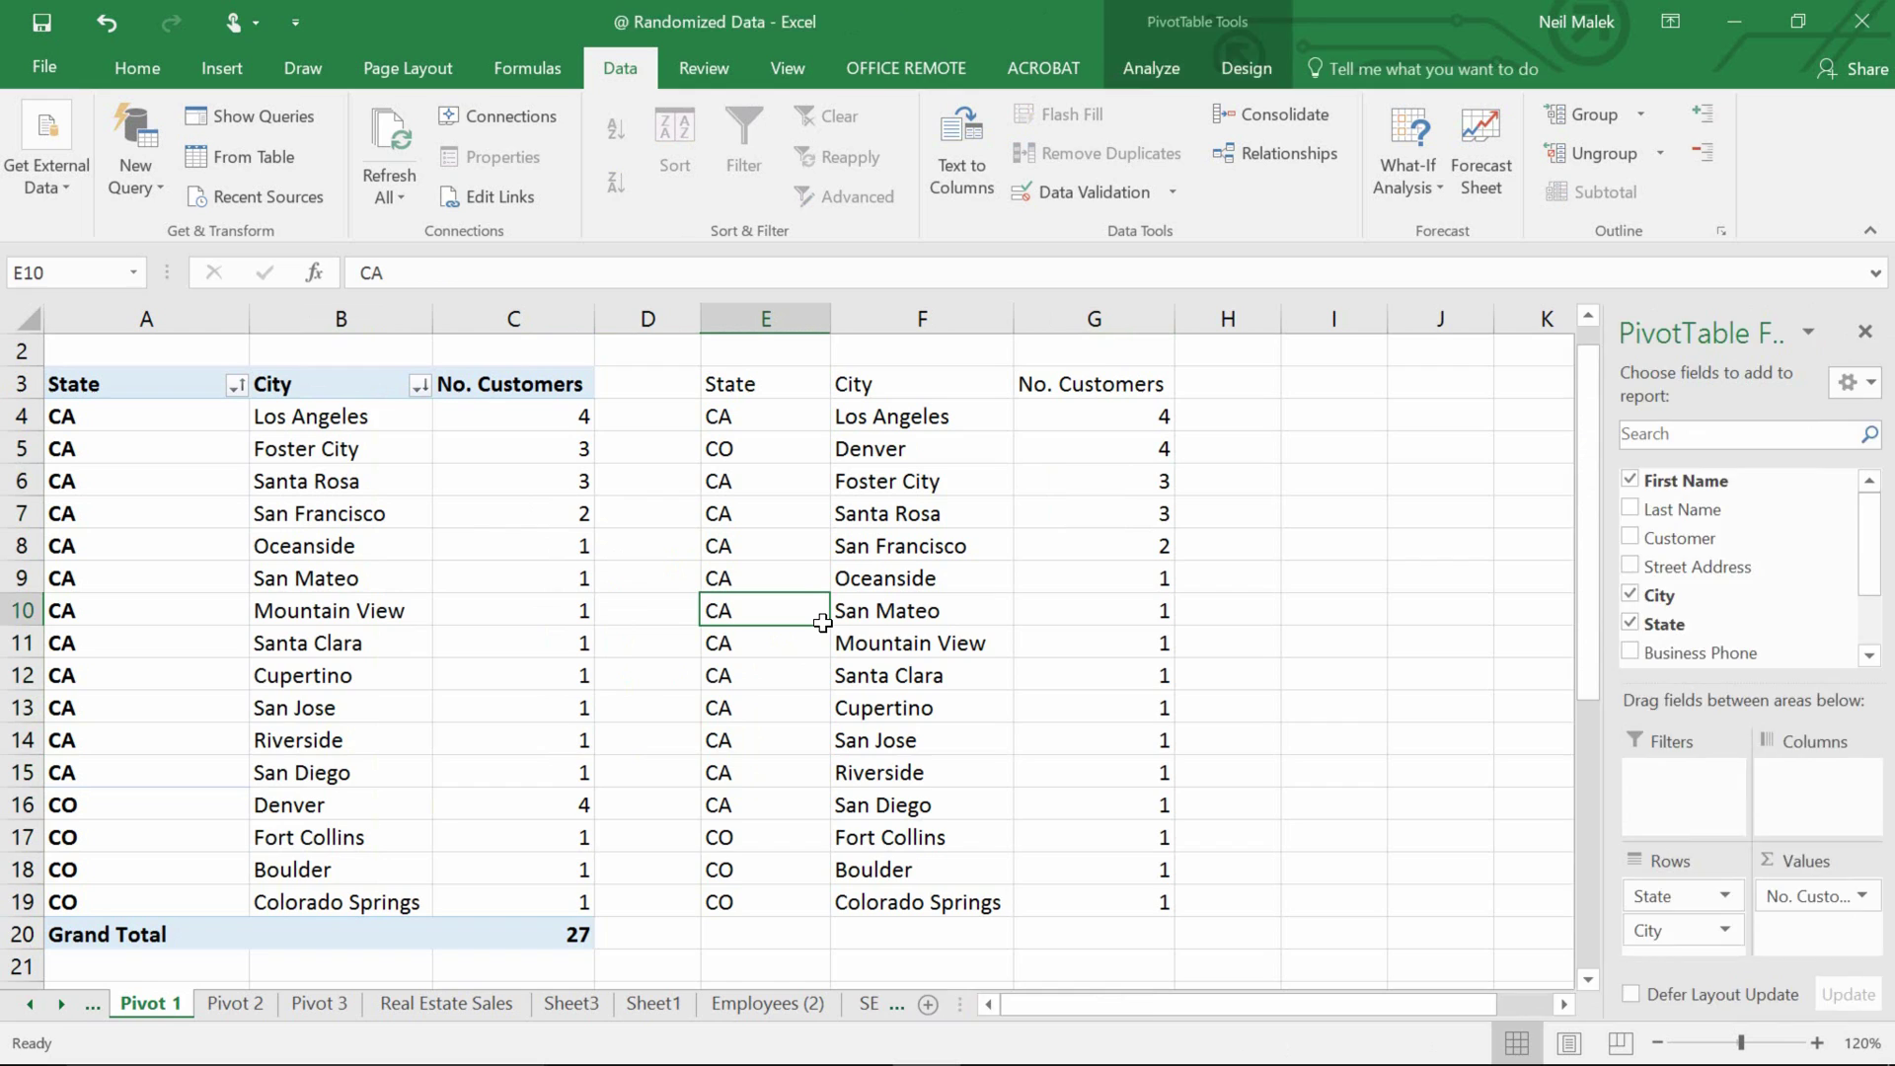